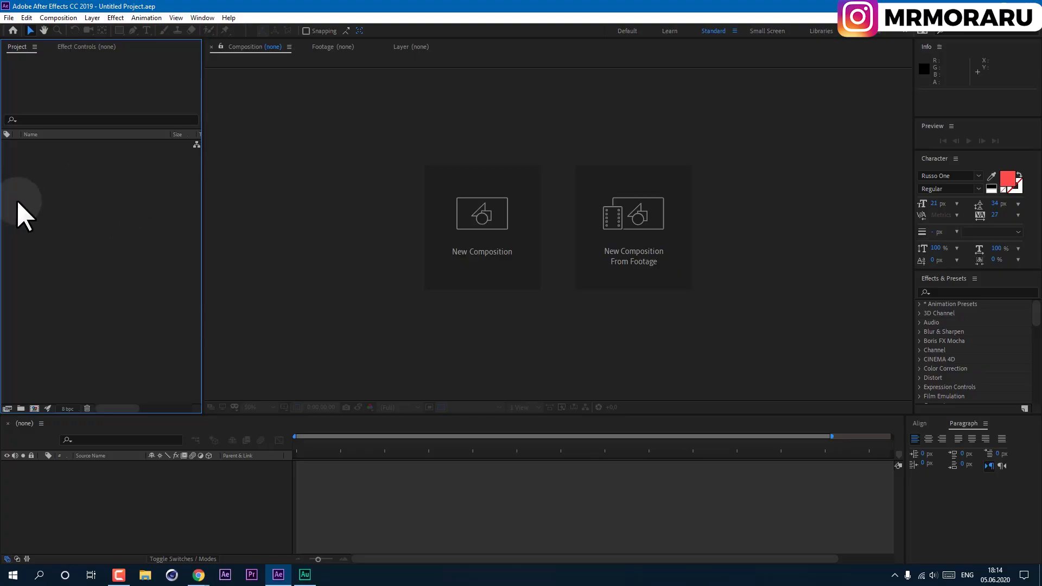
Step: Import bg_00894.jpg, metal-bar-png-3.png and myself.mov from the footage folder as footage
{"action": "left_click", "coordinate": [9, 17]}
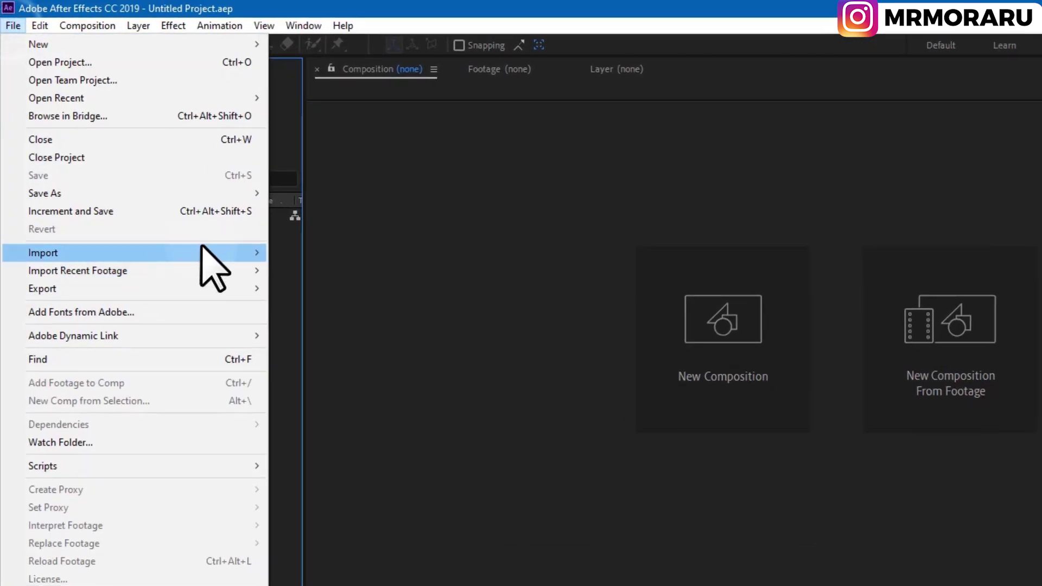
{"action": "mouse_move", "coordinate": [237, 251]}
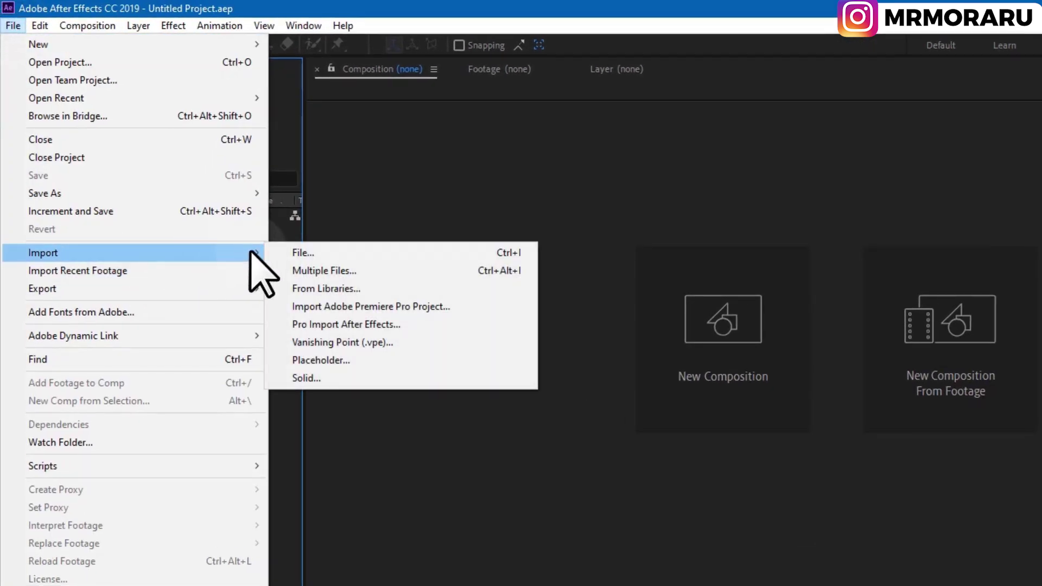
{"action": "left_click", "coordinate": [293, 250]}
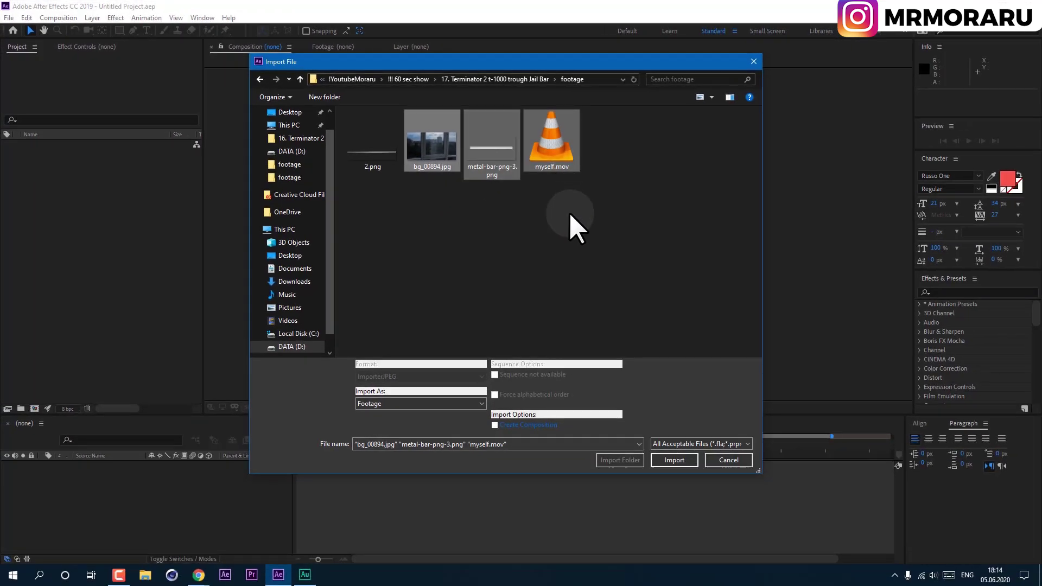
{"action": "left_click", "coordinate": [676, 462]}
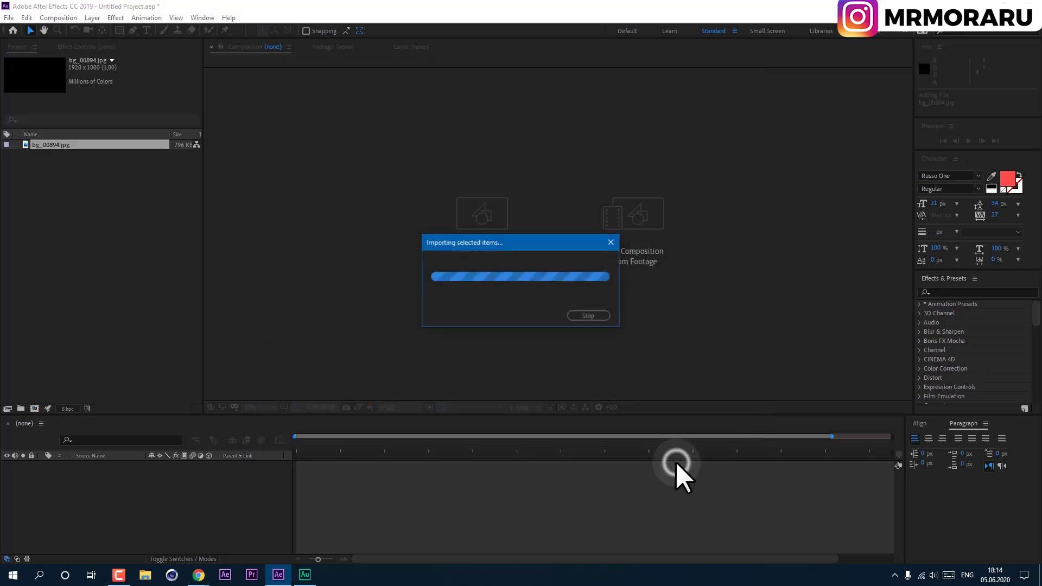
Step: Create a composition from myself.mov and place bg_00894.jpg beneath the video as its background
{"action": "left_click_drag", "start_coordinate": [53, 166], "coordinate": [34, 408]}
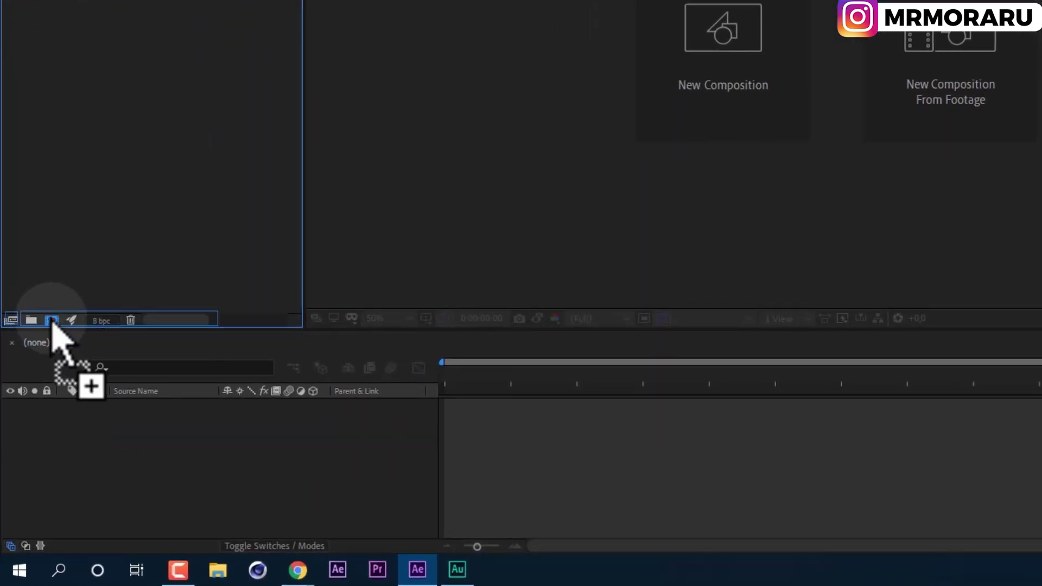
{"action": "left_click_drag", "start_coordinate": [52, 321], "coordinate": [65, 0]}
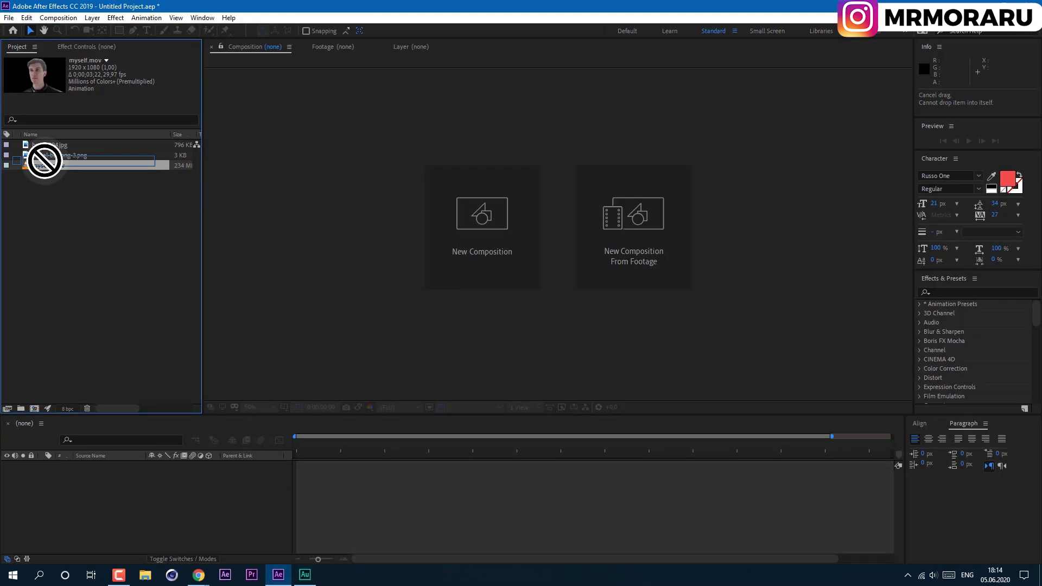
{"action": "left_click_drag", "start_coordinate": [55, 169], "coordinate": [36, 392]}
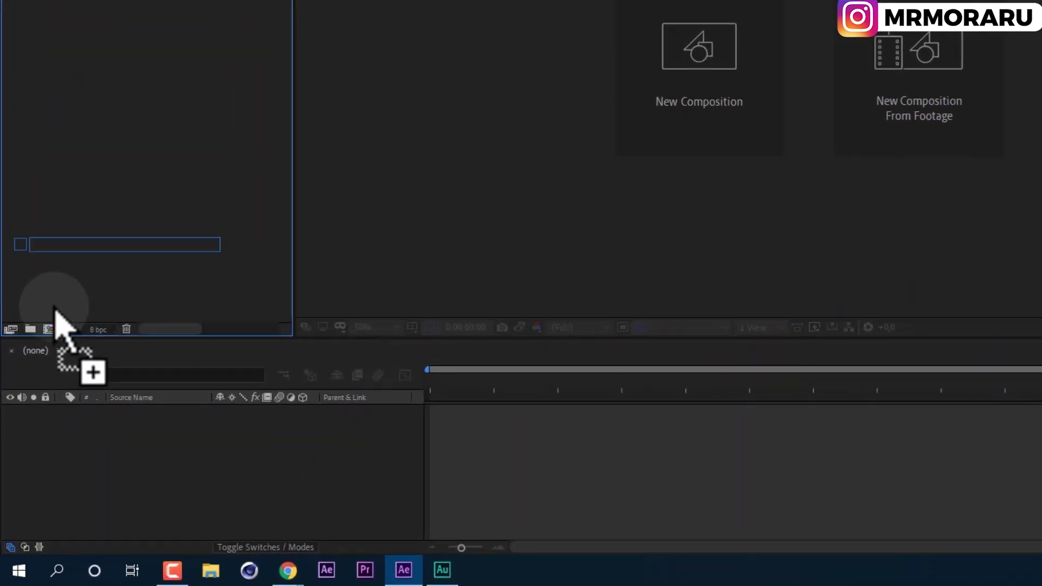
{"action": "left_click_drag", "start_coordinate": [55, 313], "coordinate": [57, 343]}
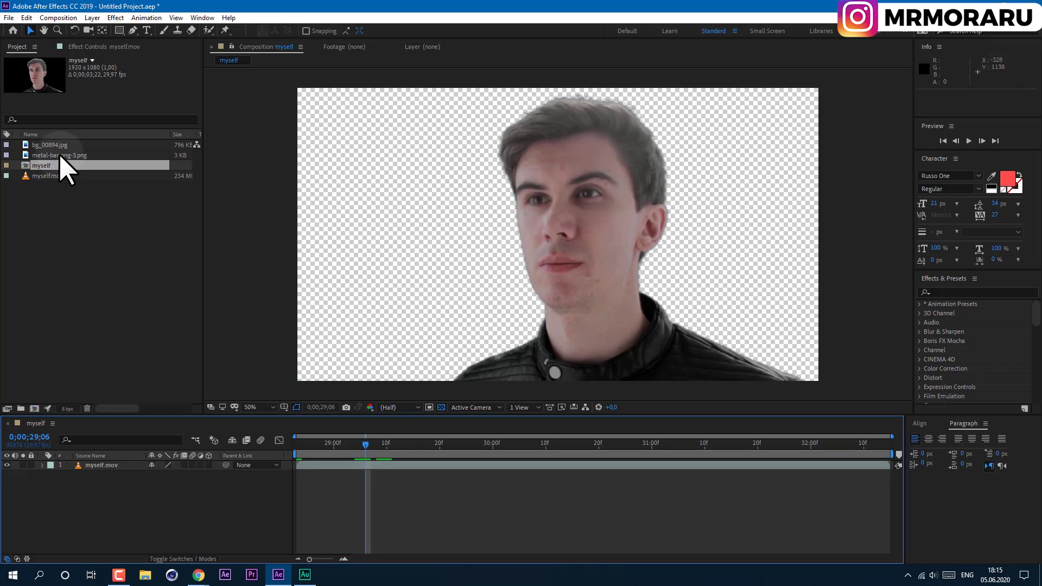
{"action": "left_click_drag", "start_coordinate": [56, 143], "coordinate": [162, 499]}
{"action": "left_click", "coordinate": [181, 305]}
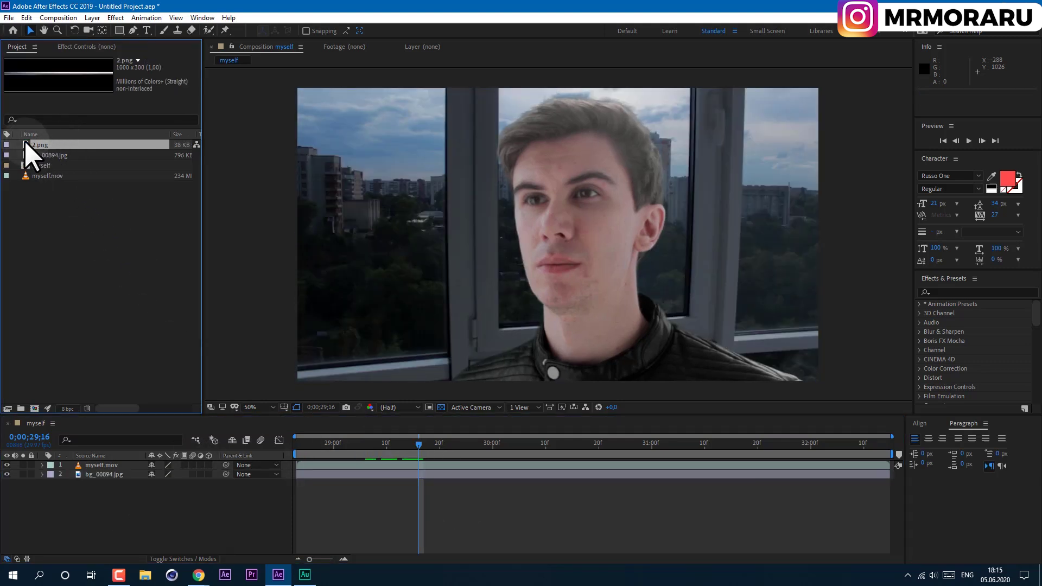
Step: Add 2.png as the top layer of the composition and rotate the metal bar to stand vertically
{"action": "left_click_drag", "start_coordinate": [43, 144], "coordinate": [123, 465]}
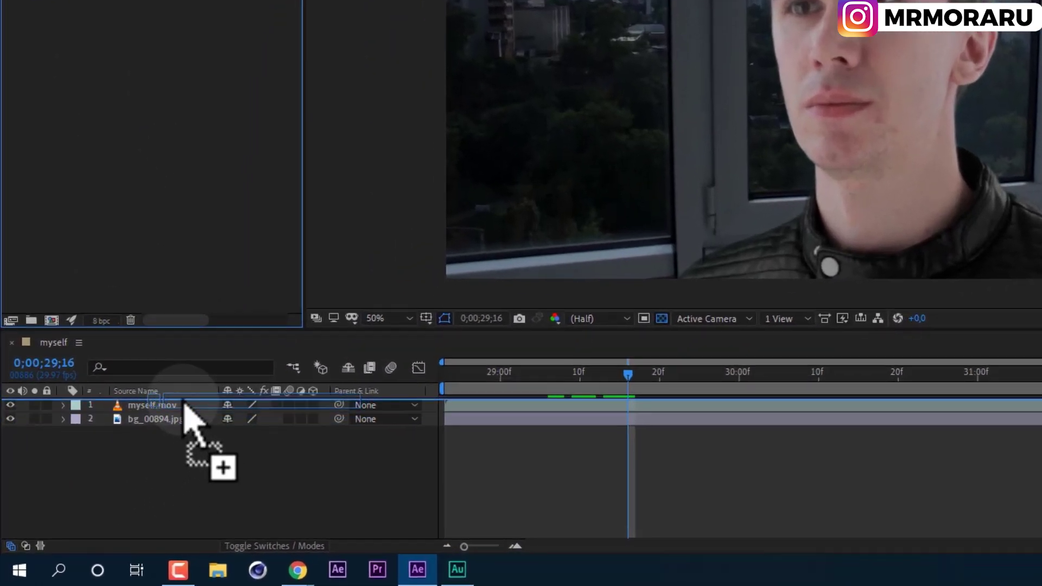
{"action": "left_click_drag", "start_coordinate": [183, 402], "coordinate": [187, 408]}
{"action": "key", "text": "r"}
{"action": "left_click_drag", "start_coordinate": [248, 419], "coordinate": [342, 449]}
Step: Scale the 2.png bar to 250% and move it over the face to about position 1038, 546
{"action": "key", "text": "s"}
{"action": "left_click_drag", "start_coordinate": [247, 419], "coordinate": [424, 465]}
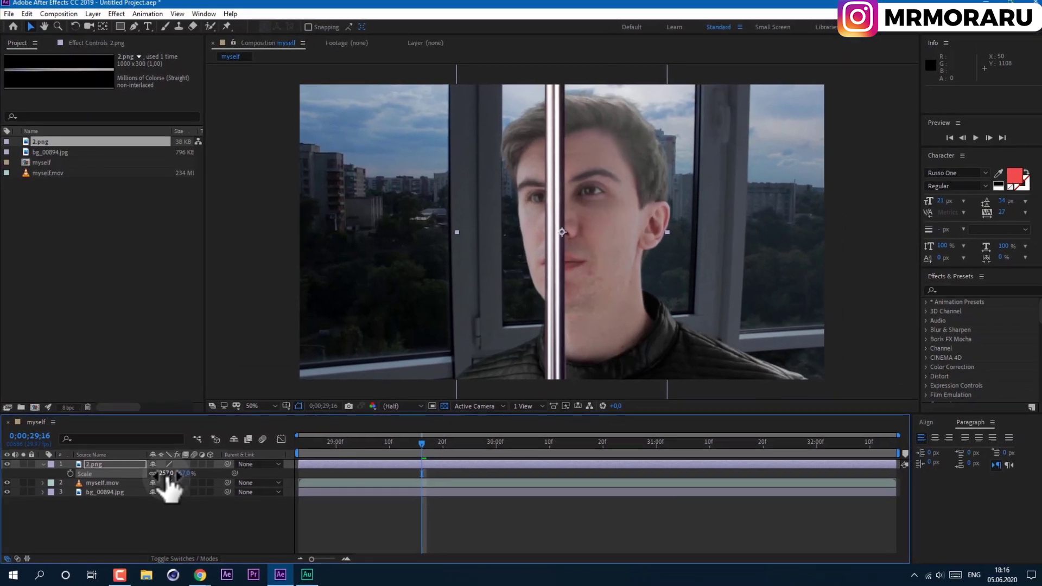
{"action": "left_click", "coordinate": [245, 419]}
{"action": "type", "text": "250"}
{"action": "key", "text": "Return"}
{"action": "left_click_drag", "start_coordinate": [546, 321], "coordinate": [573, 320]}
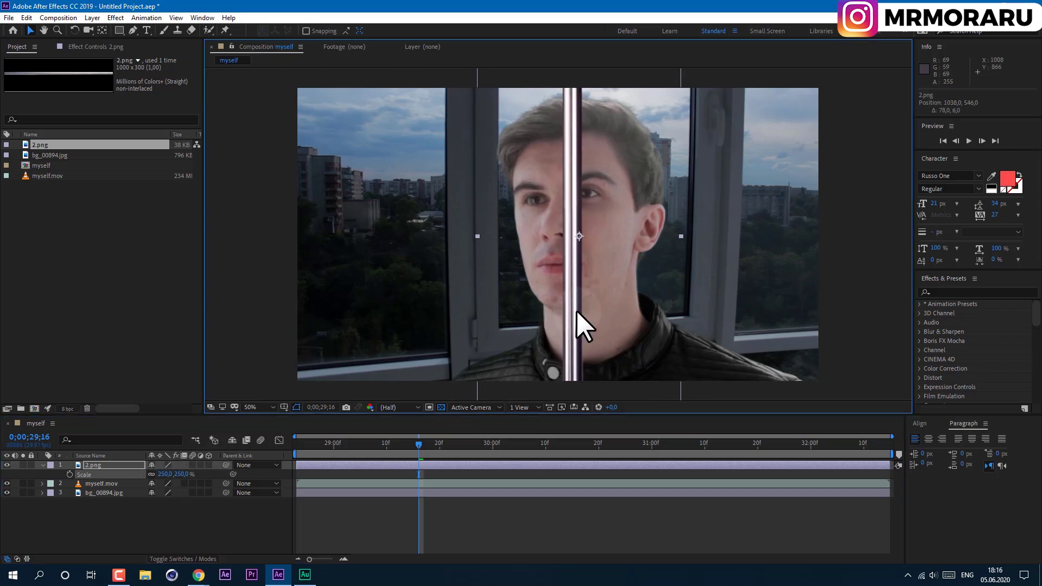
{"action": "left_click", "coordinate": [43, 465]}
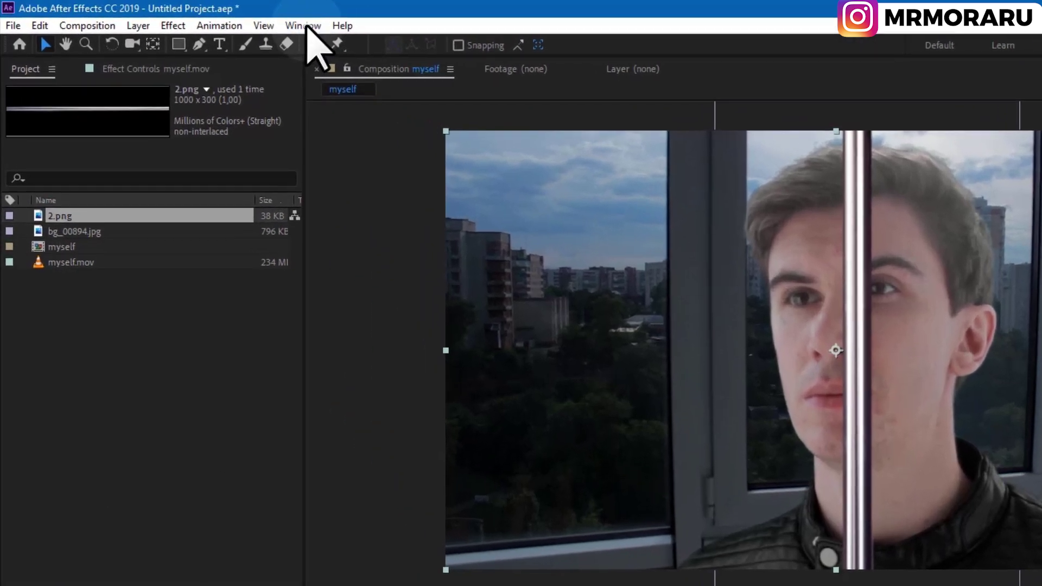
Step: Find the Displacement Map effect by searching for "displace" and apply it to the myself.mov layer
{"action": "left_click", "coordinate": [305, 25]}
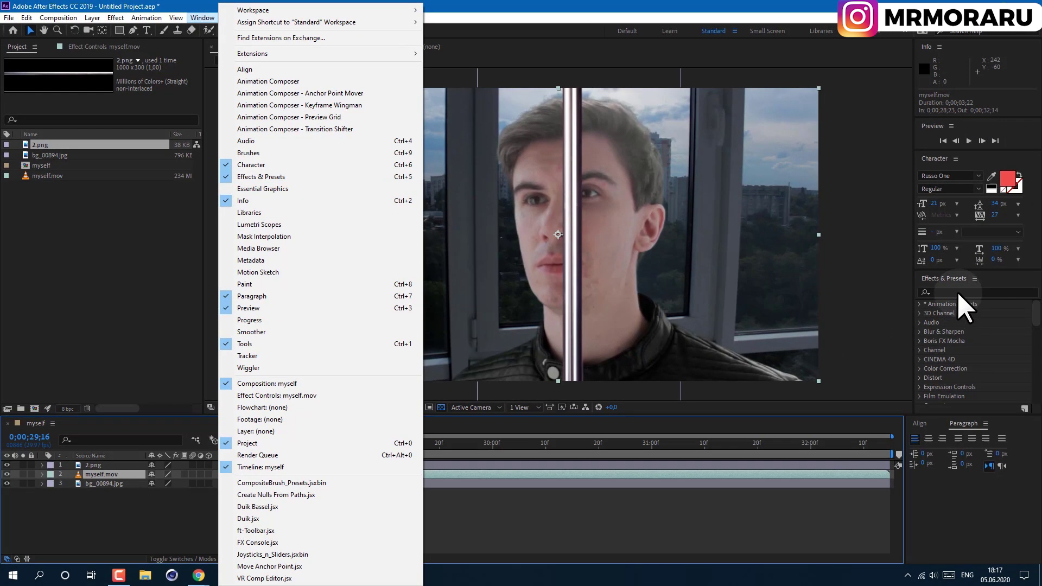
{"action": "left_click", "coordinate": [957, 291]}
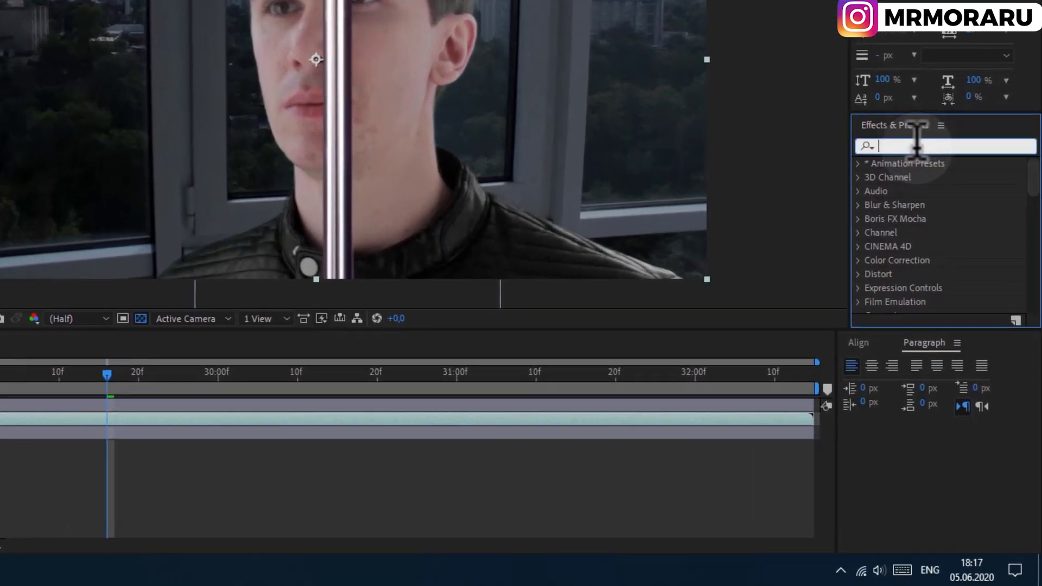
{"action": "type", "text": "dis"}
{"action": "type", "text": "place"}
{"action": "left_click_drag", "start_coordinate": [928, 178], "coordinate": [183, 429]}
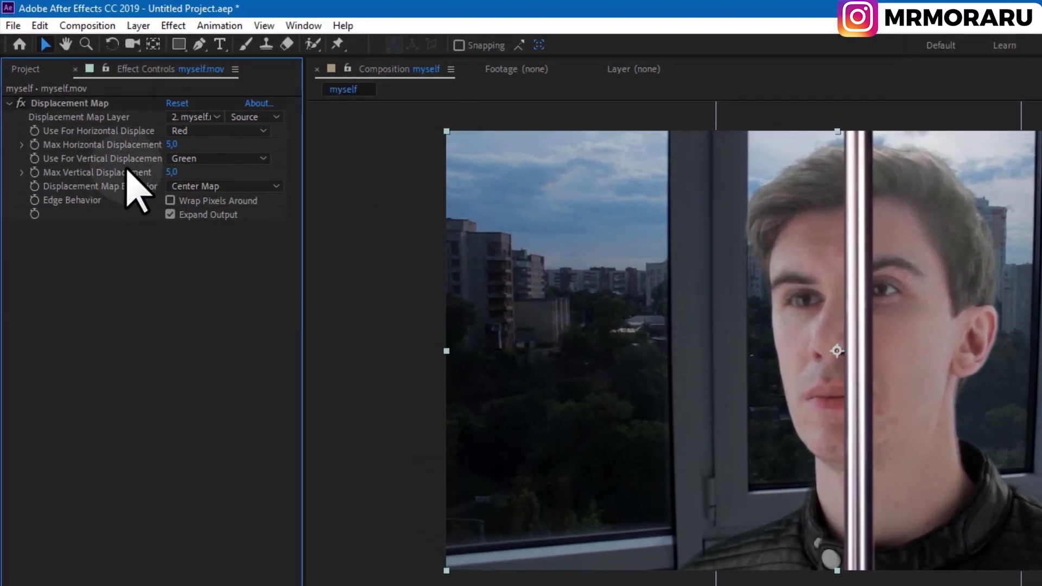
Step: Try a Max Horizontal Displacement of 169 on myself.mov and look at the available displacement map layers
{"action": "left_click_drag", "start_coordinate": [171, 144], "coordinate": [336, 180]}
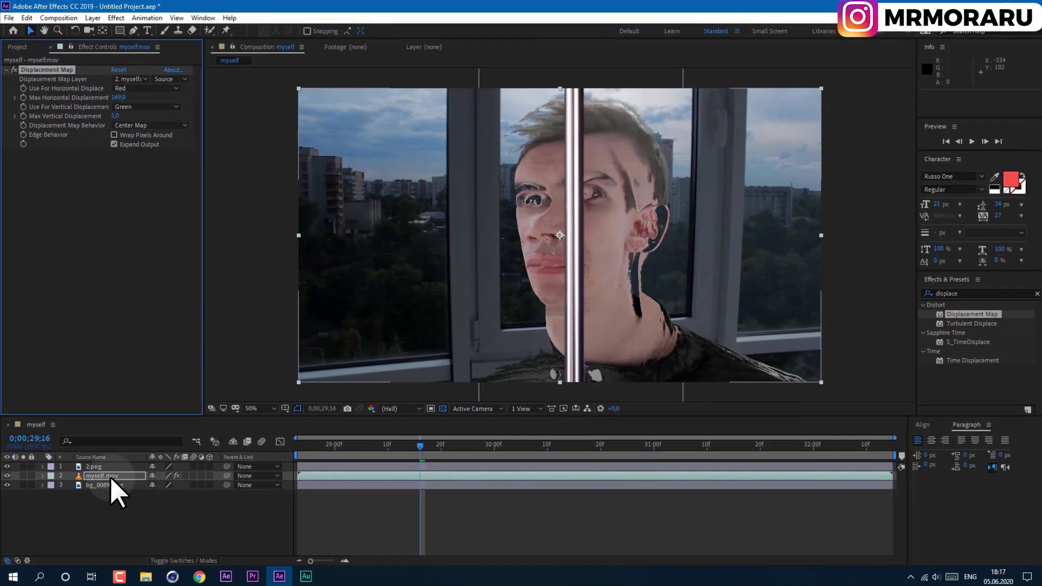
{"action": "left_click", "coordinate": [103, 473]}
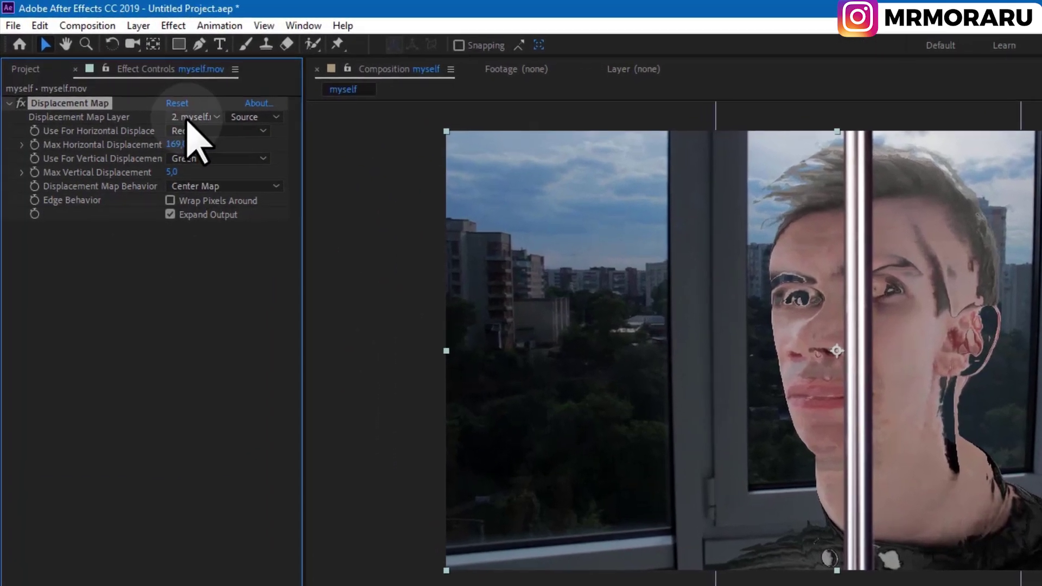
{"action": "left_click", "coordinate": [130, 79]}
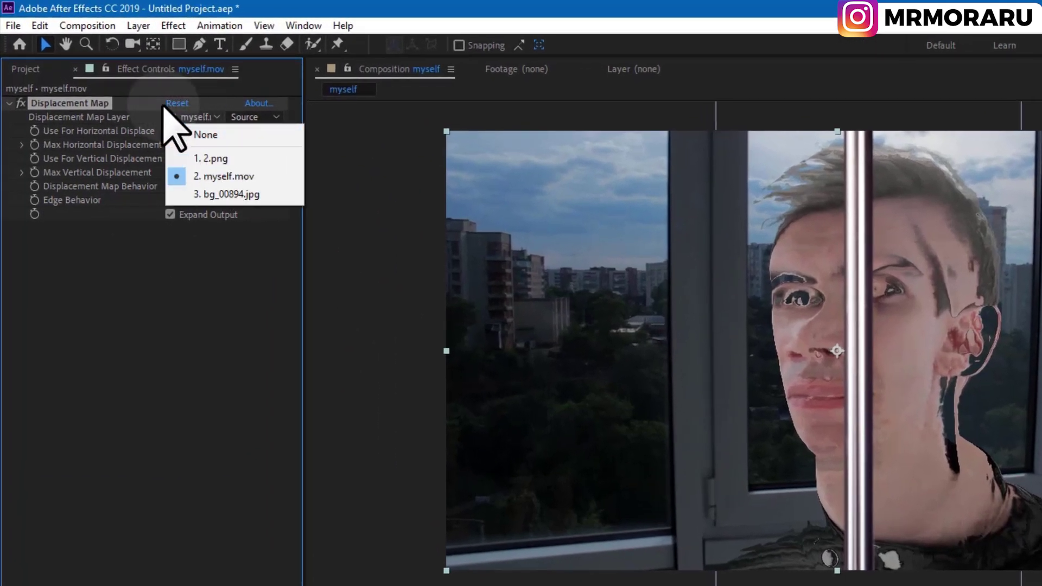
{"action": "left_click", "coordinate": [702, 417]}
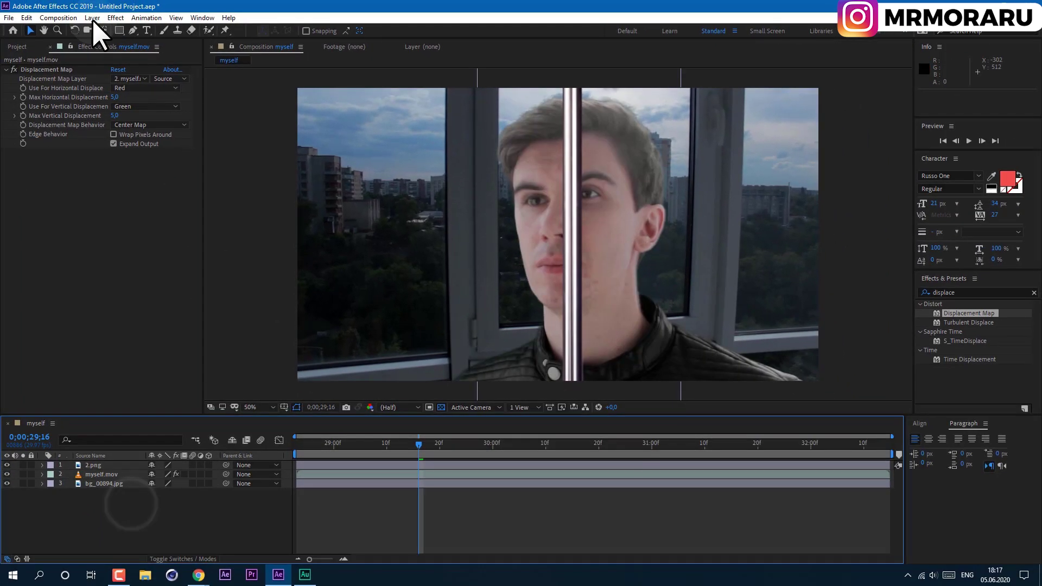
Step: Create a 1920 x 1080 solid in mid gray, with hue 0, saturation 0% and brightness 50% (808080)
{"action": "left_click", "coordinate": [138, 26]}
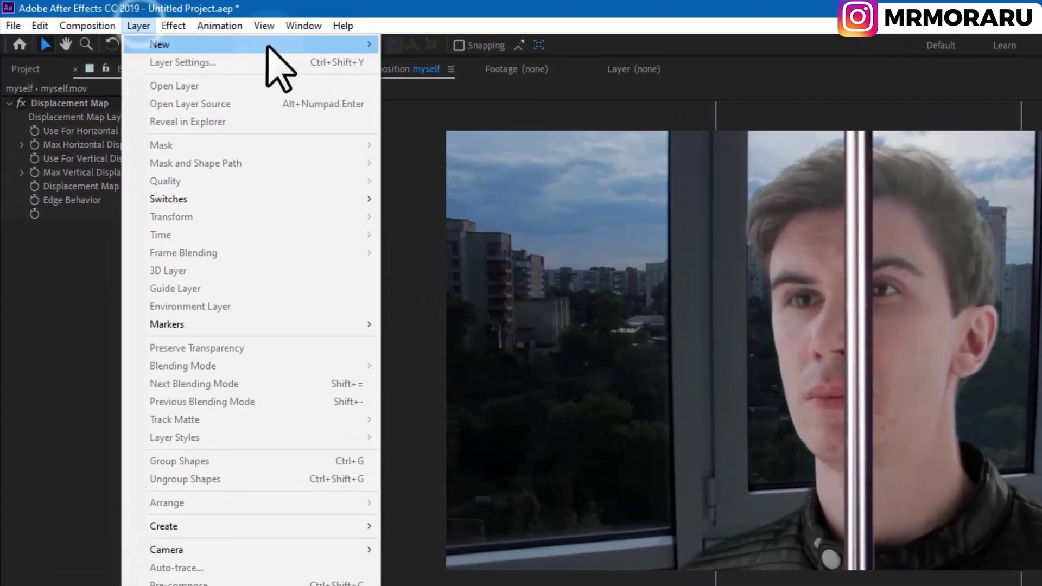
{"action": "mouse_move", "coordinate": [323, 45]}
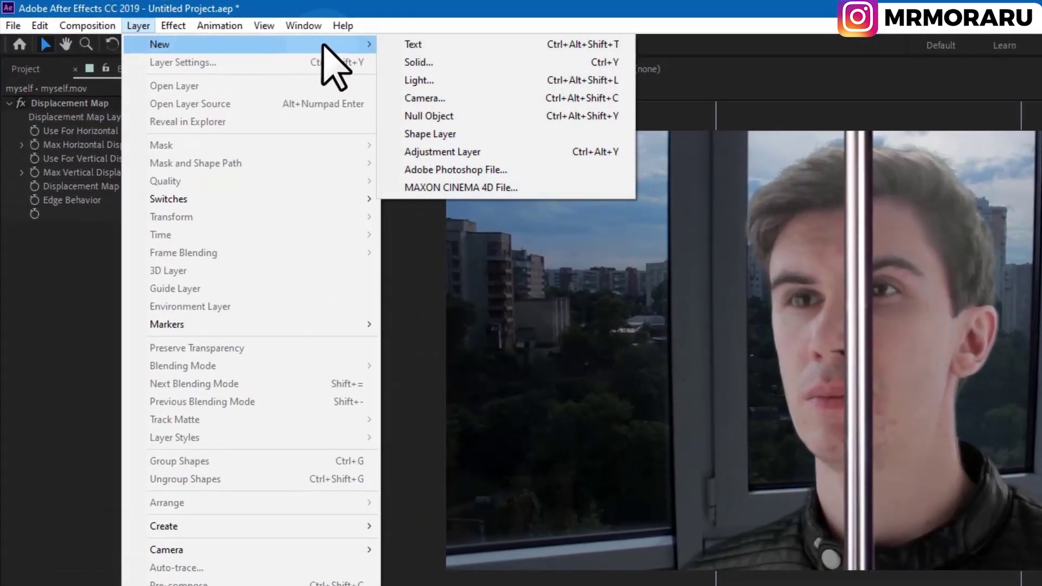
{"action": "left_click", "coordinate": [415, 62]}
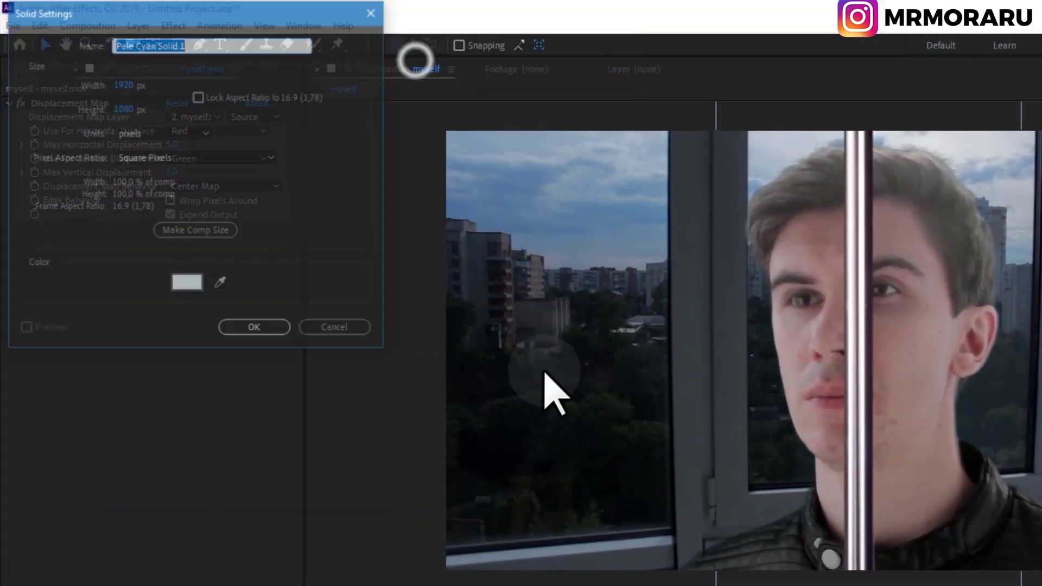
{"action": "left_click", "coordinate": [186, 283]}
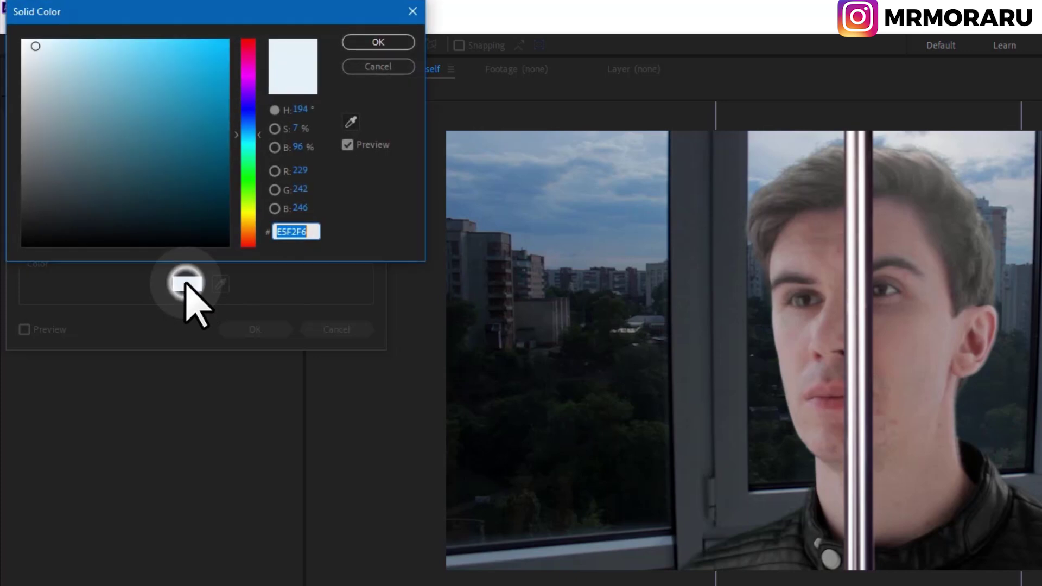
{"action": "mouse_move", "coordinate": [293, 129]}
{"action": "left_mouse_down"}
{"action": "mouse_move", "coordinate": [291, 142]}
{"action": "mouse_move", "coordinate": [302, 125]}
{"action": "left_mouse_up"}
{"action": "left_click", "coordinate": [299, 147]}
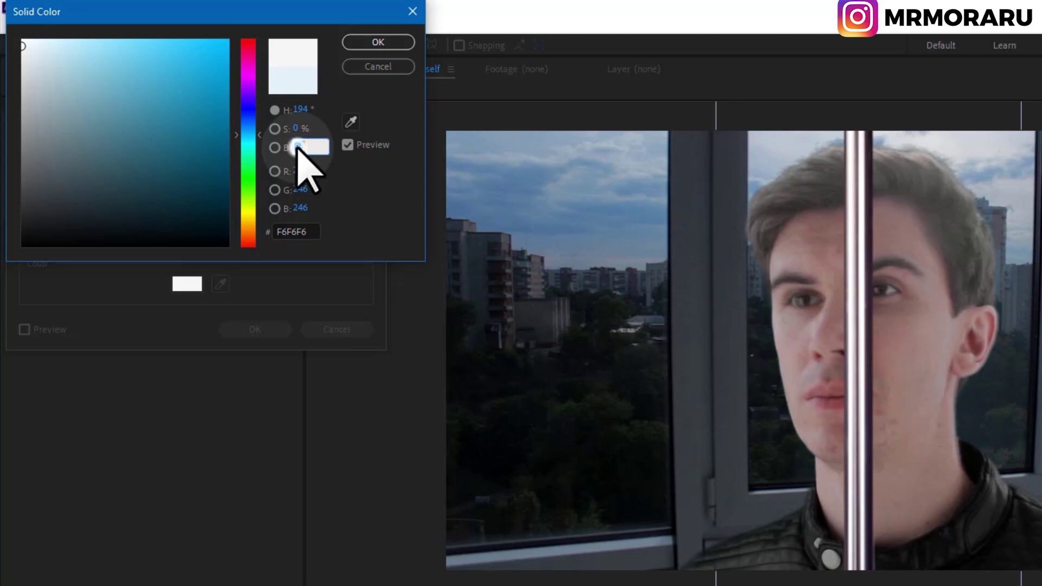
{"action": "type", "text": "50"}
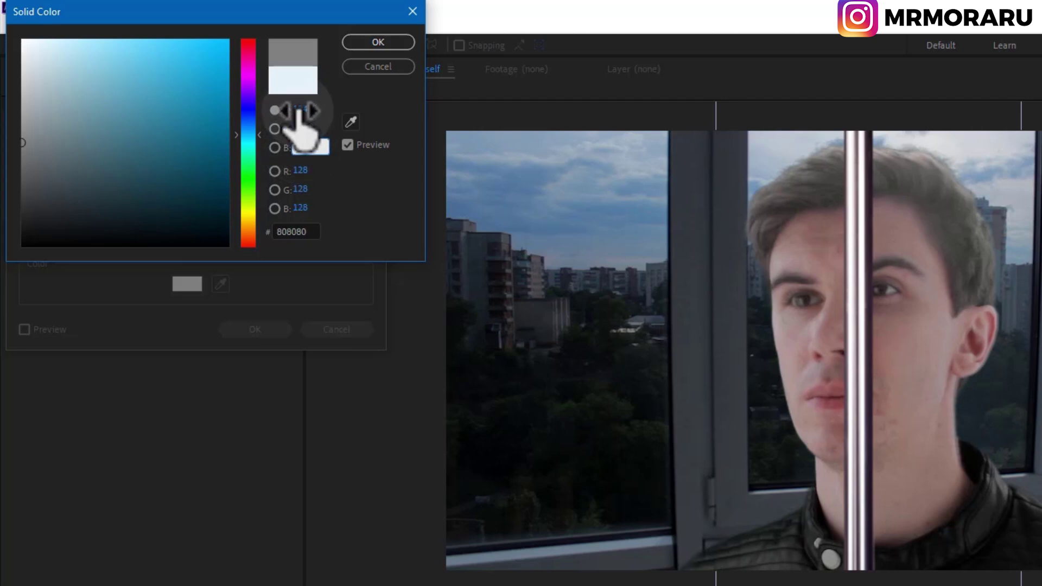
{"action": "type", "text": "0"}
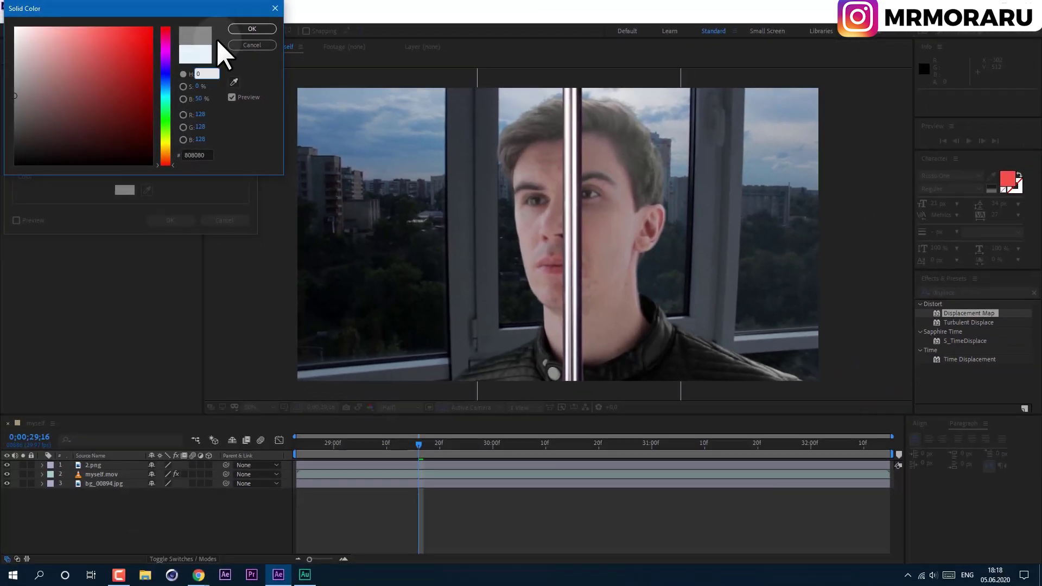
{"action": "left_click", "coordinate": [388, 40]}
{"action": "left_click", "coordinate": [187, 238]}
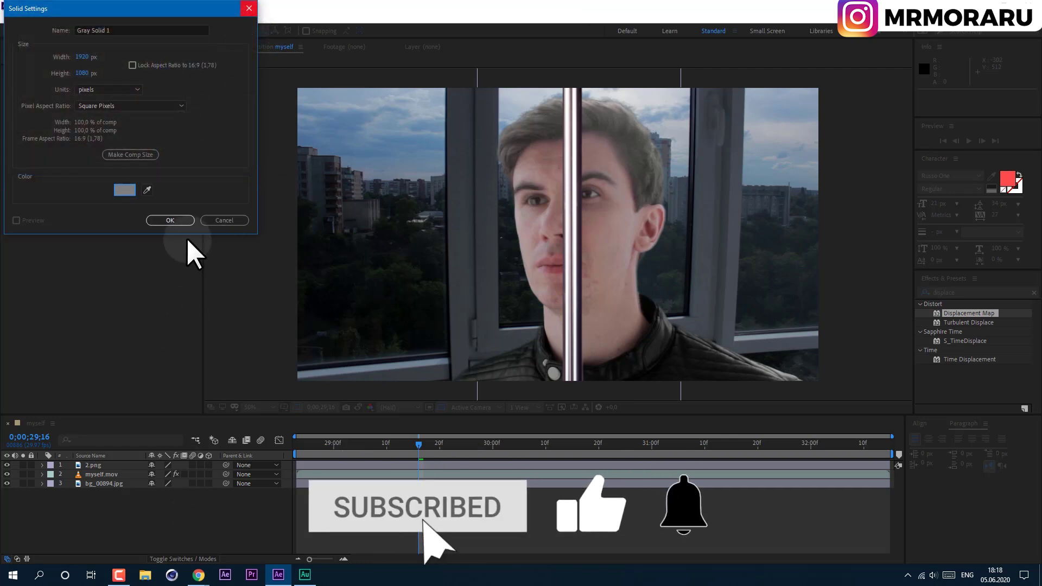
{"action": "left_click", "coordinate": [173, 220]}
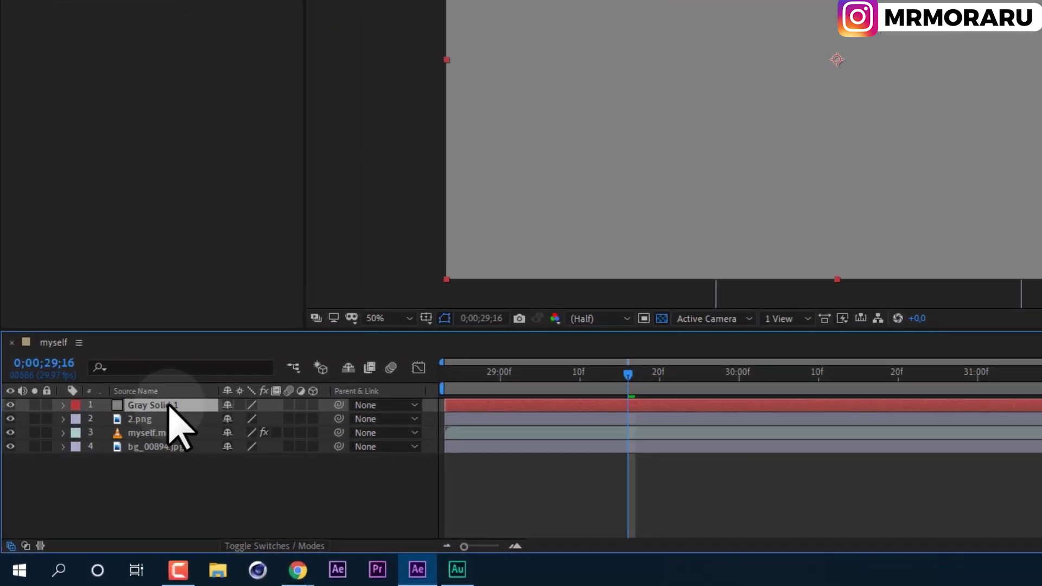
Step: Duplicate the gray solid and apply the Fill effect to the upper copy
{"action": "left_click", "coordinate": [113, 463]}
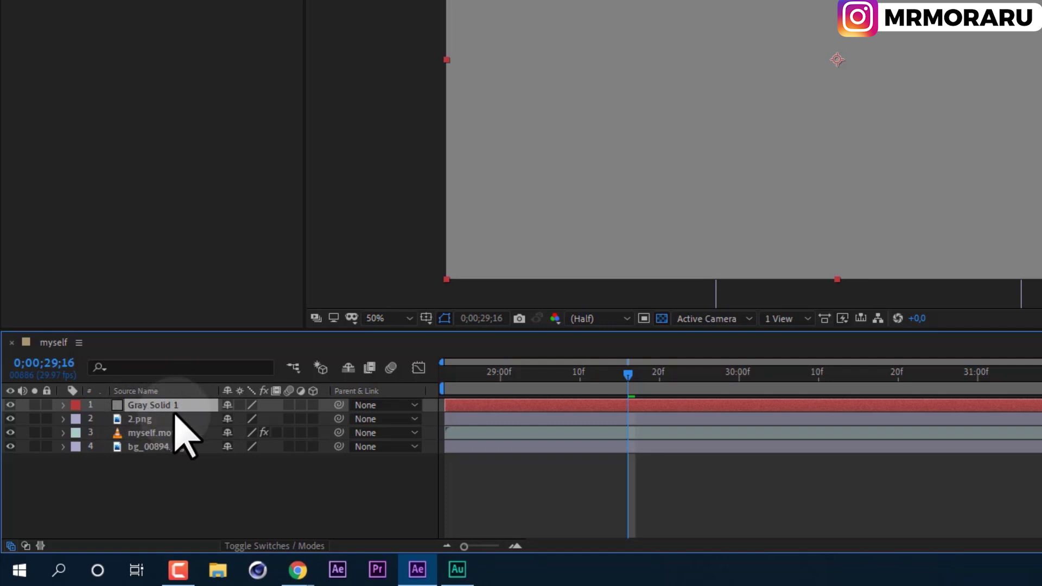
{"action": "key", "text": "ctrl+d"}
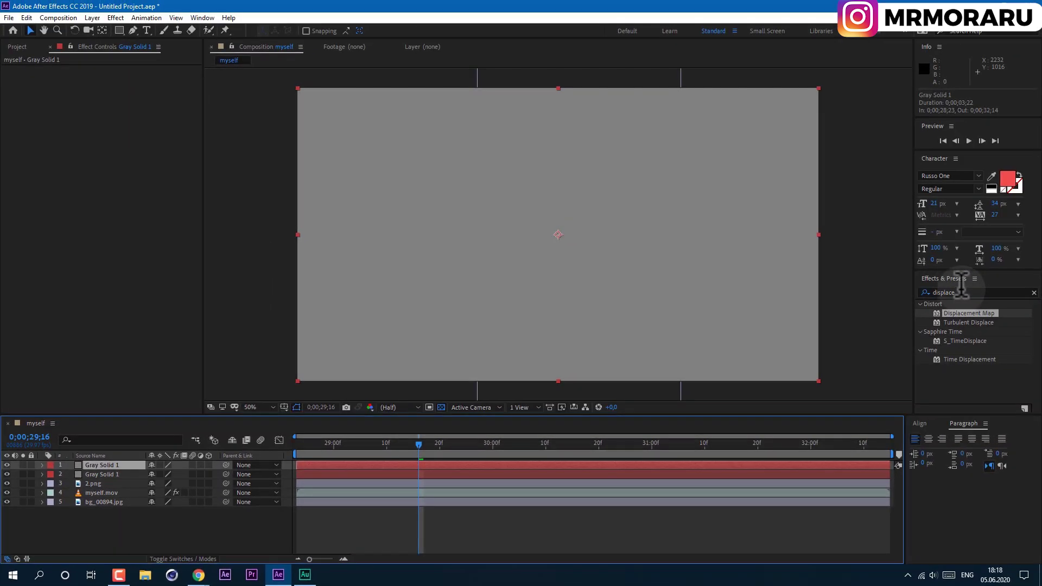
{"action": "left_click_drag", "start_coordinate": [962, 292], "coordinate": [0, 412]}
{"action": "key", "text": "ctrl+a"}
{"action": "type", "text": "fill"}
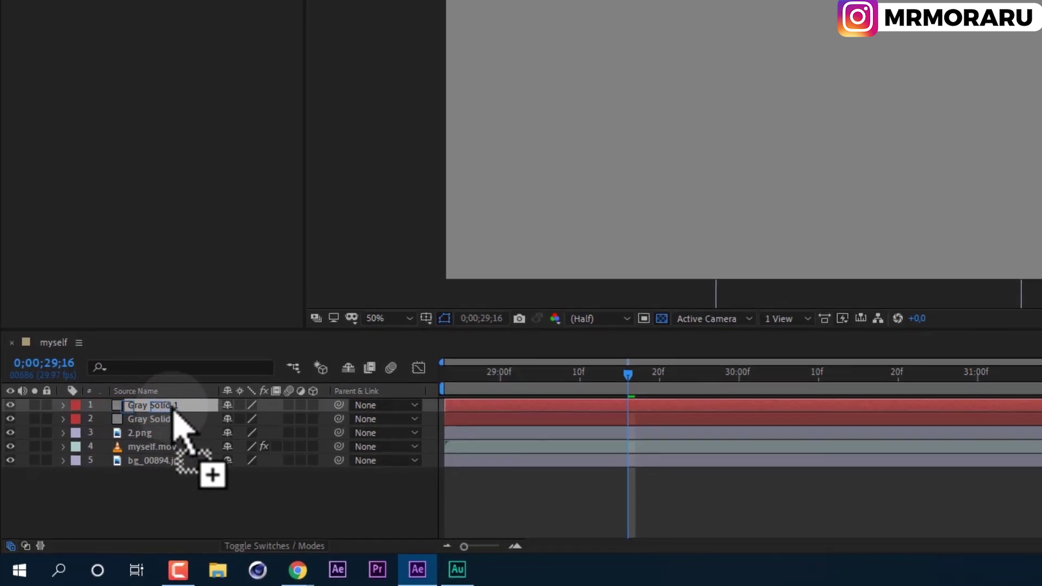
{"action": "left_click_drag", "start_coordinate": [173, 411], "coordinate": [163, 411]}
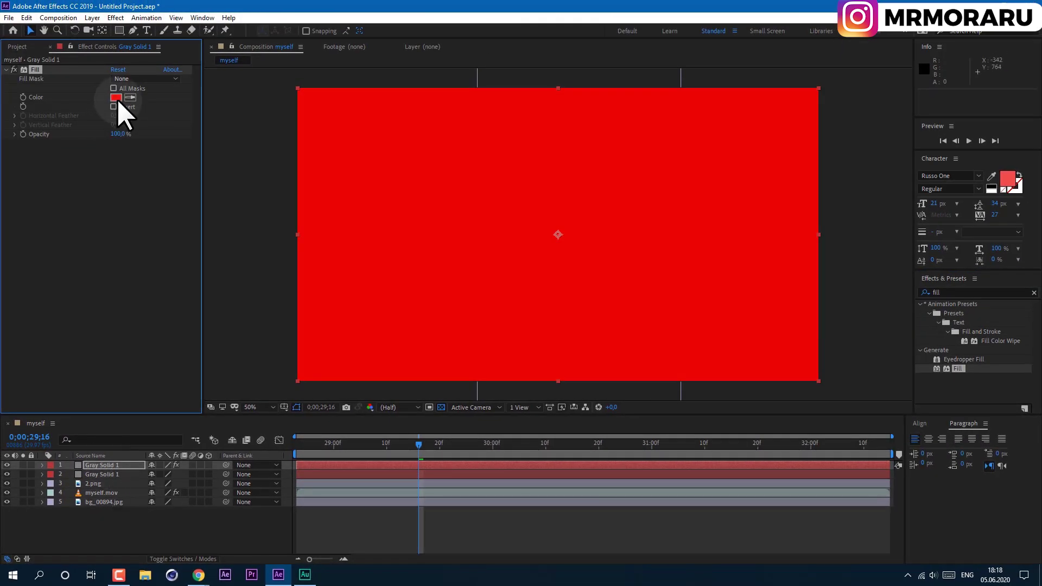
Step: Change the Fill effect's color on the upper solid to black (000000)
{"action": "left_click", "coordinate": [115, 97]}
{"action": "left_click_drag", "start_coordinate": [116, 103], "coordinate": [69, 152]}
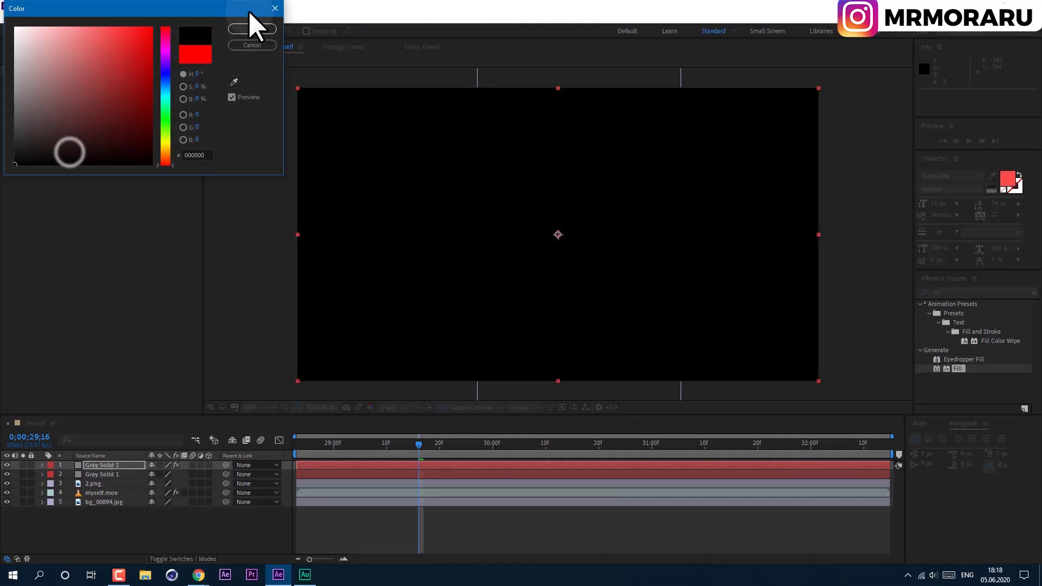
{"action": "left_click", "coordinate": [232, 23]}
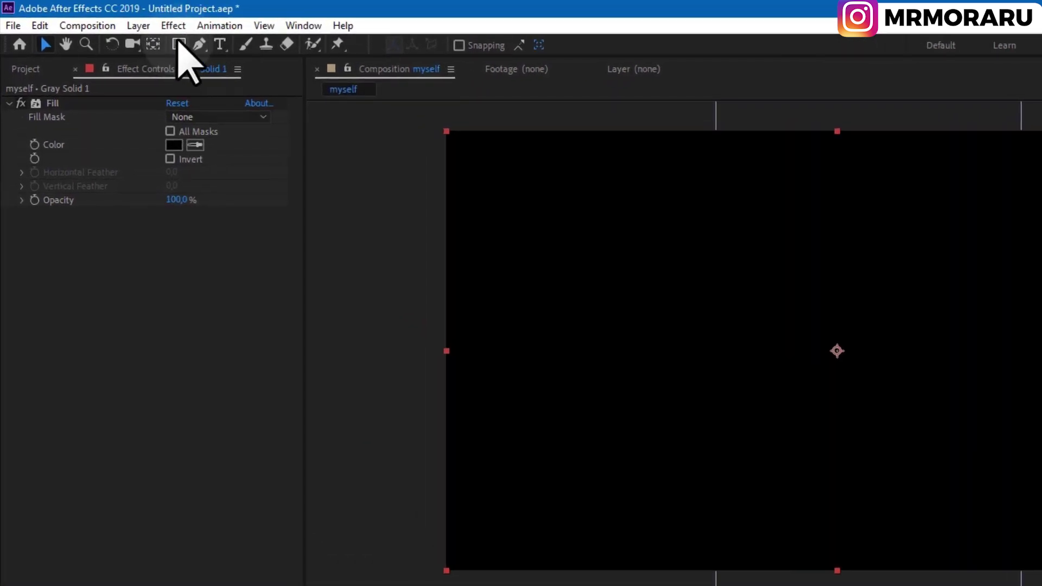
Step: Draw a narrow vertical rectangular mask over the full frame height on the black-filled solid, slightly right of center
{"action": "left_click", "coordinate": [179, 44]}
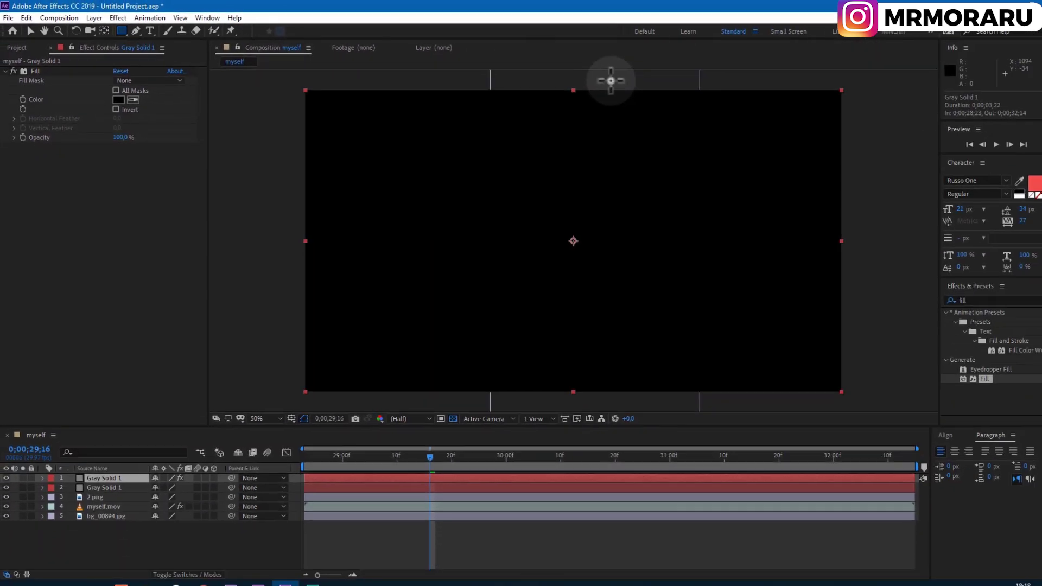
{"action": "left_click_drag", "start_coordinate": [890, 118], "coordinate": [944, 489]}
{"action": "left_click_drag", "start_coordinate": [640, 391], "coordinate": [609, 420]}
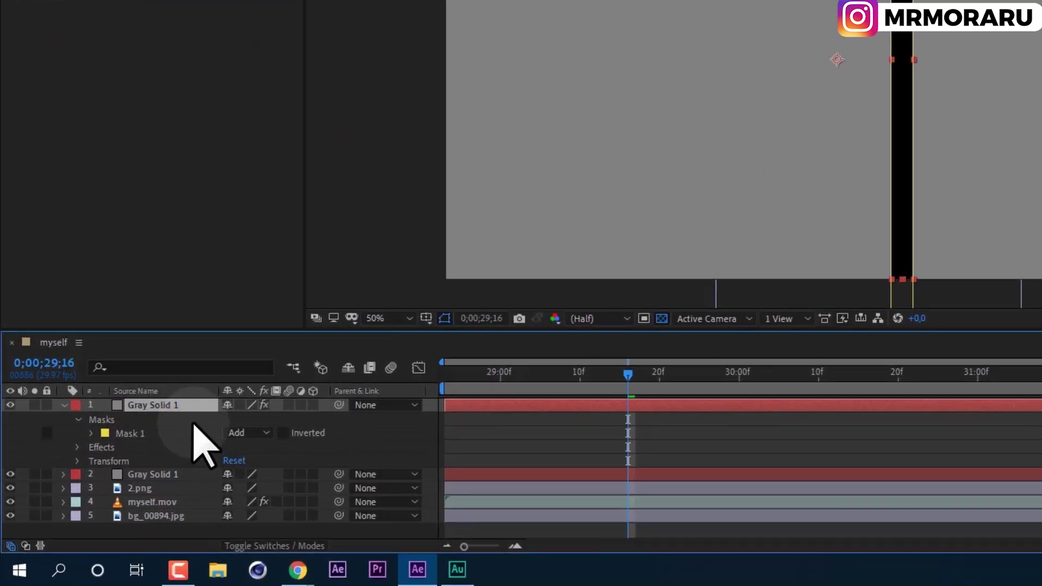
Step: Set the Mask Feather of the black strip's mask to 70 pixels
{"action": "key", "text": "f"}
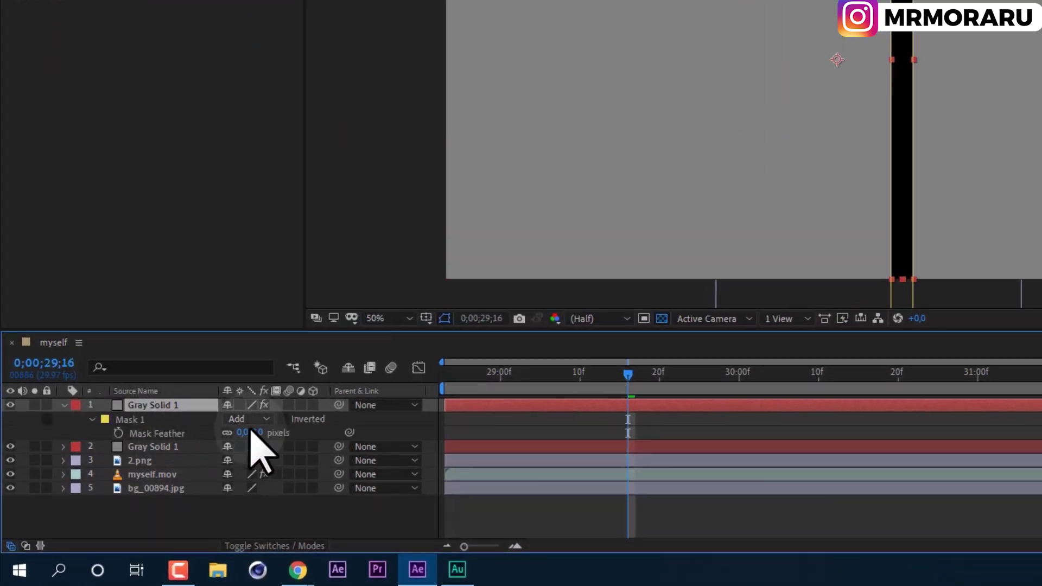
{"action": "left_click", "coordinate": [244, 433]}
{"action": "type", "text": "7"}
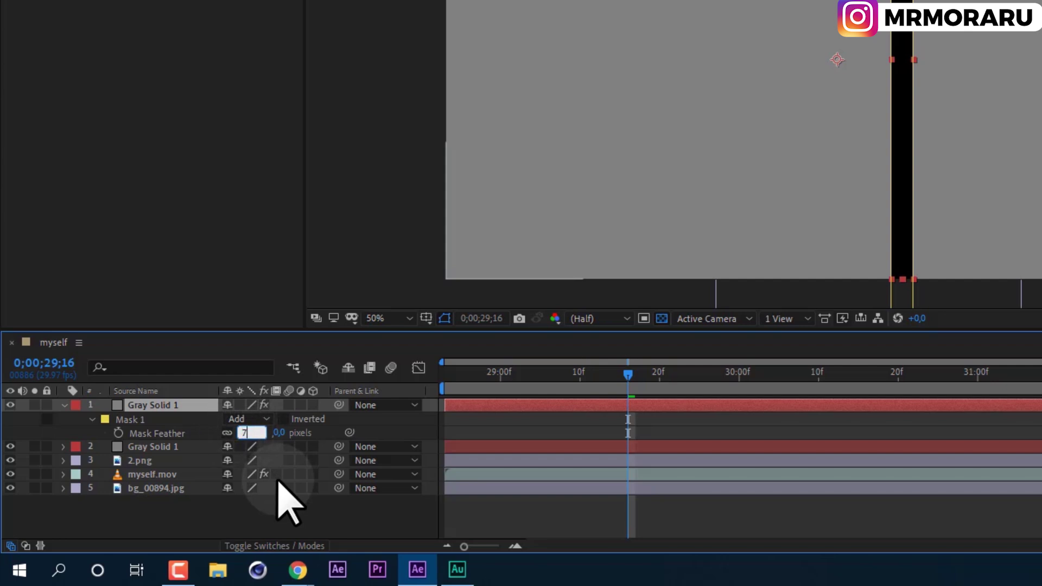
{"action": "type", "text": "0"}
{"action": "key", "text": "Return"}
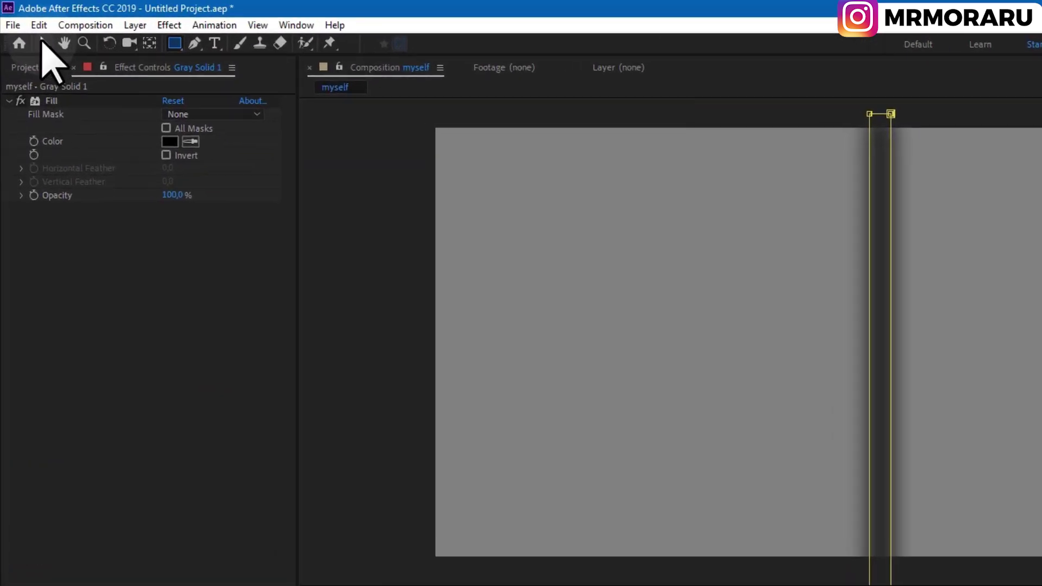
Step: Widen the black strip's mask slightly and evenly on both sides, then collapse the layer's properties
{"action": "left_click", "coordinate": [873, 114]}
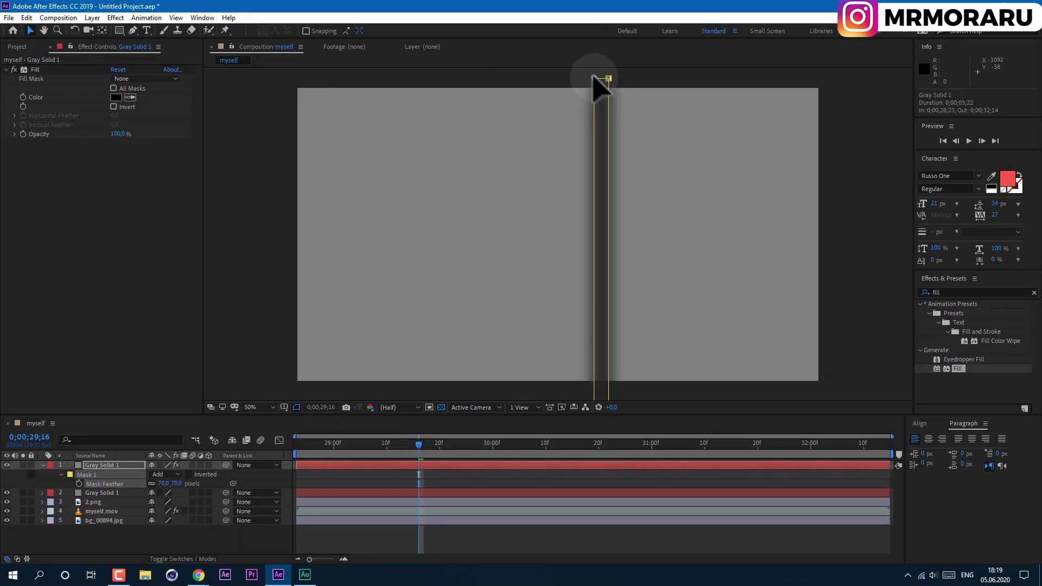
{"action": "double_click", "coordinate": [892, 116]}
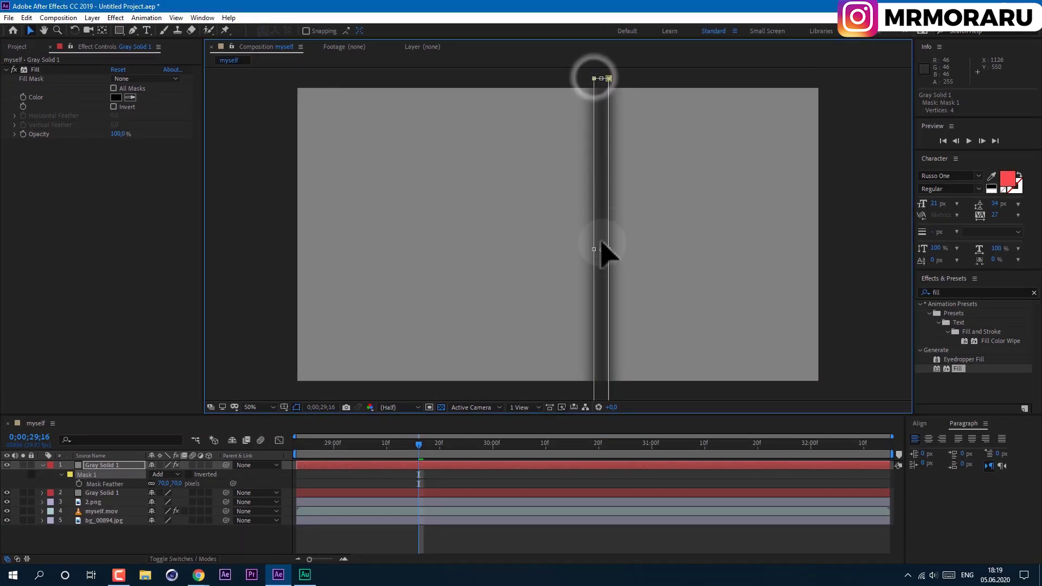
{"action": "left_click_drag", "start_coordinate": [593, 249], "coordinate": [589, 250]}
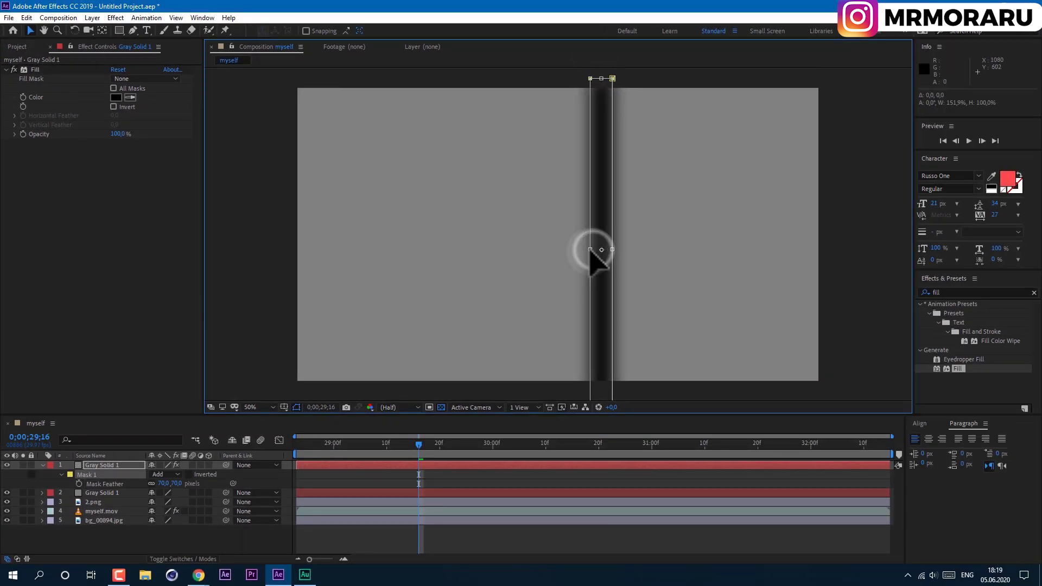
{"action": "left_click", "coordinate": [42, 465]}
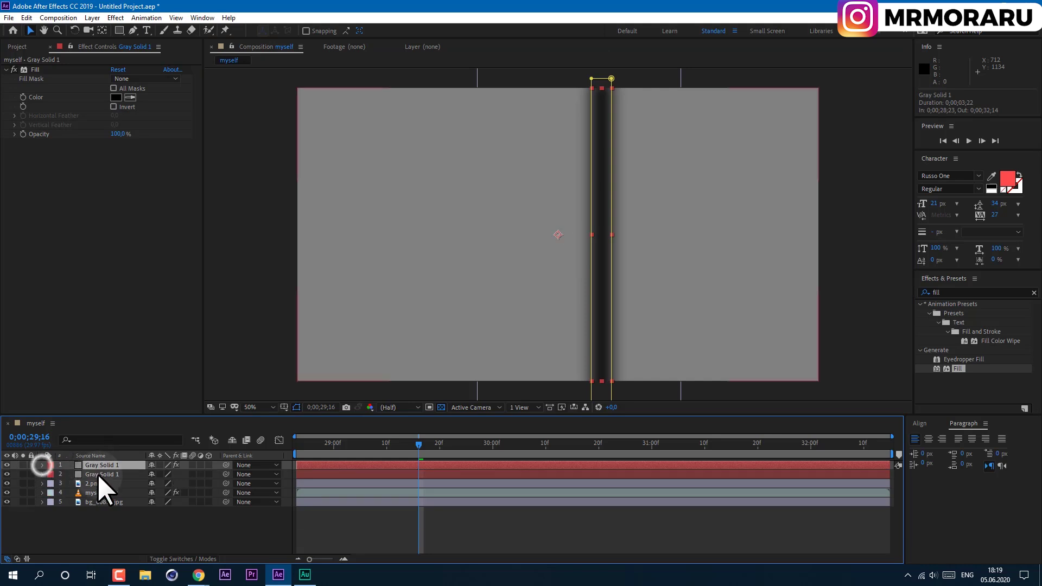
Step: Bring up the Displacement Map settings of the myself.mov layer
{"action": "left_click", "coordinate": [102, 474]}
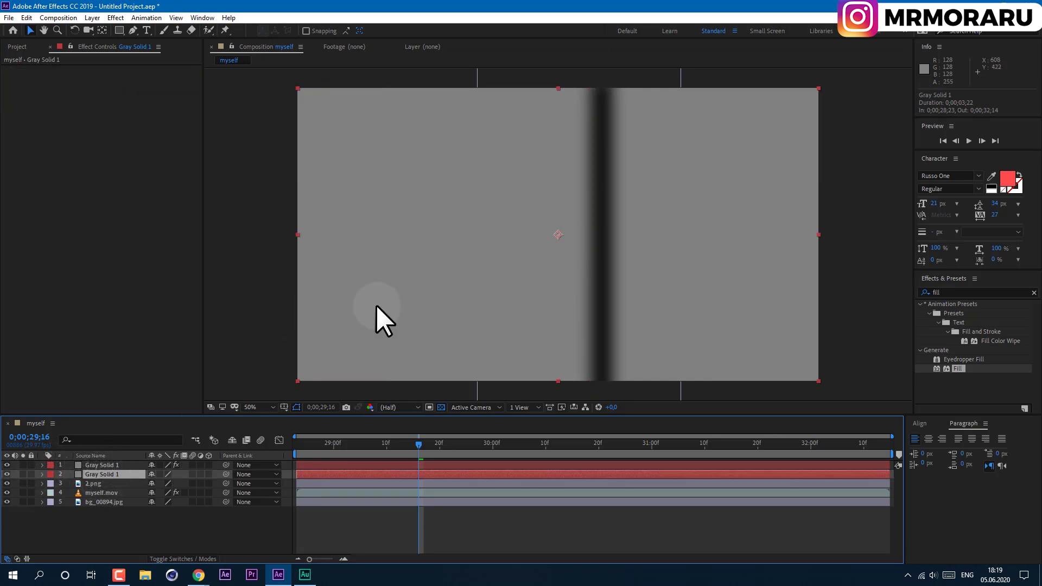
{"action": "left_click", "coordinate": [104, 493]}
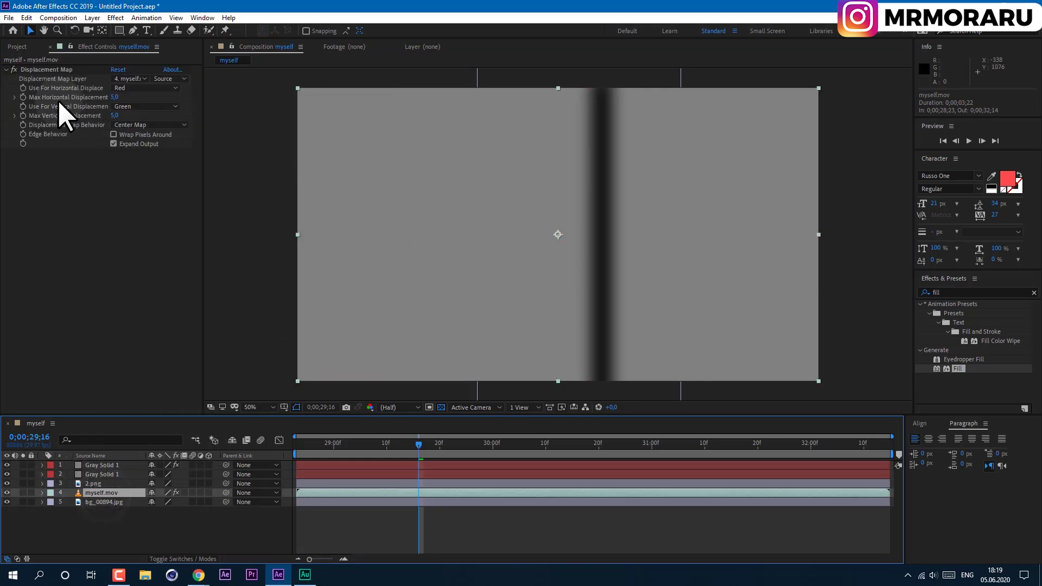
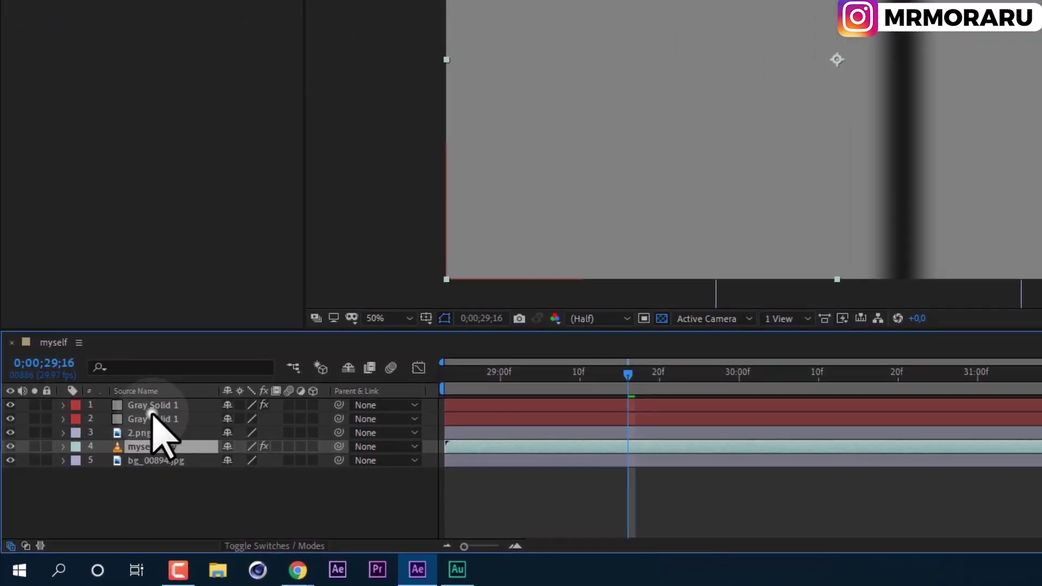
Step: Pre-compose the two Gray Solid 1 layers into a new composition named texture
{"action": "left_click", "coordinate": [124, 446], "text": "shift"}
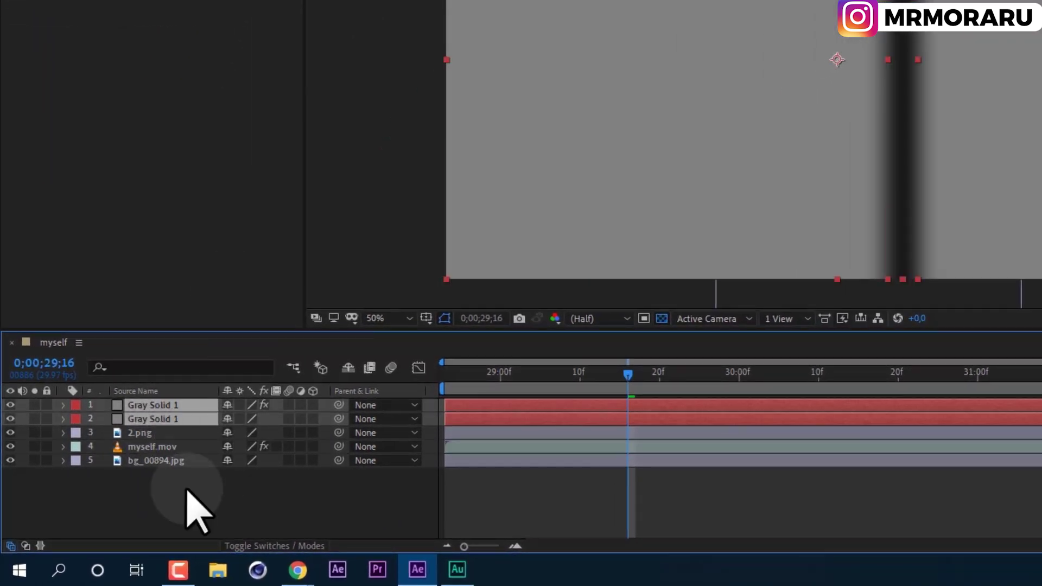
{"action": "right_click", "coordinate": [172, 404]}
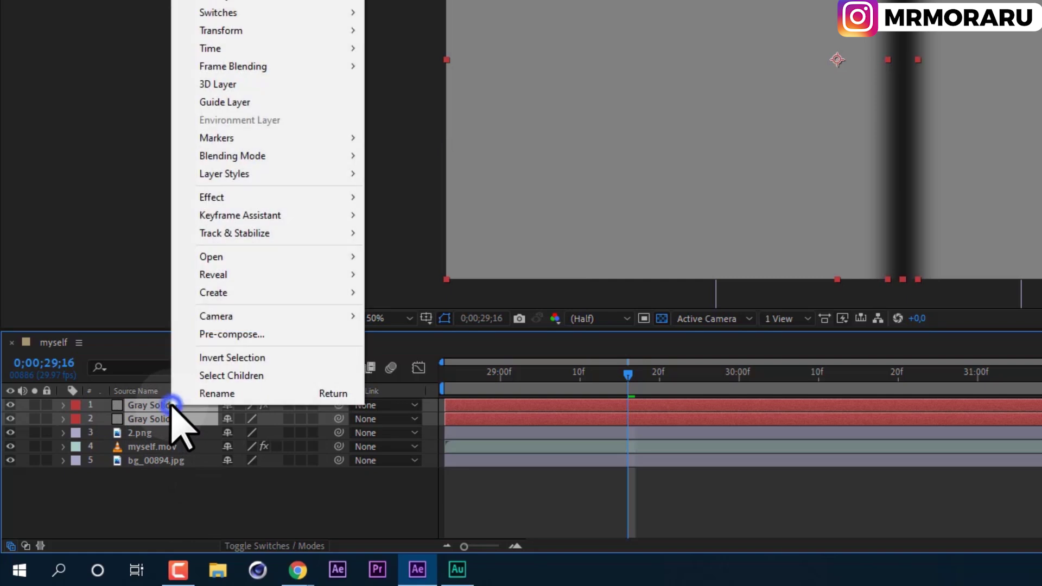
{"action": "left_click", "coordinate": [230, 334]}
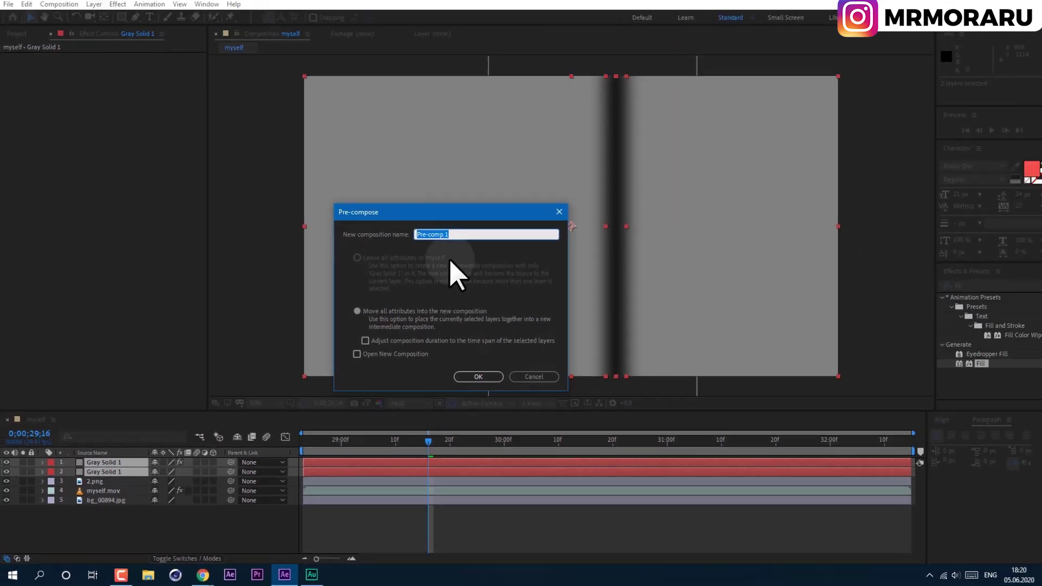
{"action": "type", "text": "texture"}
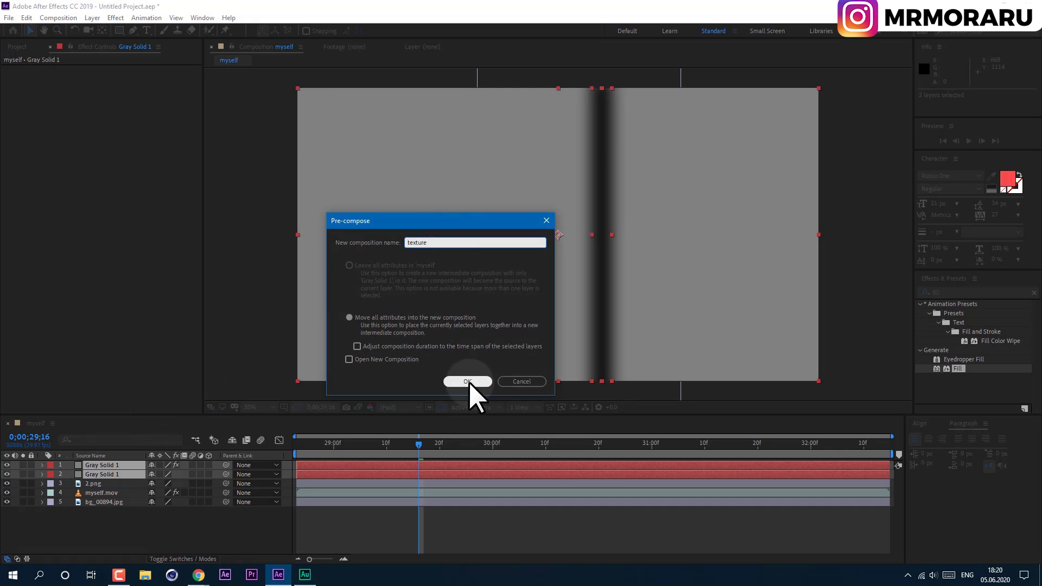
{"action": "left_click", "coordinate": [468, 381]}
Step: Move the texture layer below all other layers in the myself composition and hide it
{"action": "left_click", "coordinate": [104, 465]}
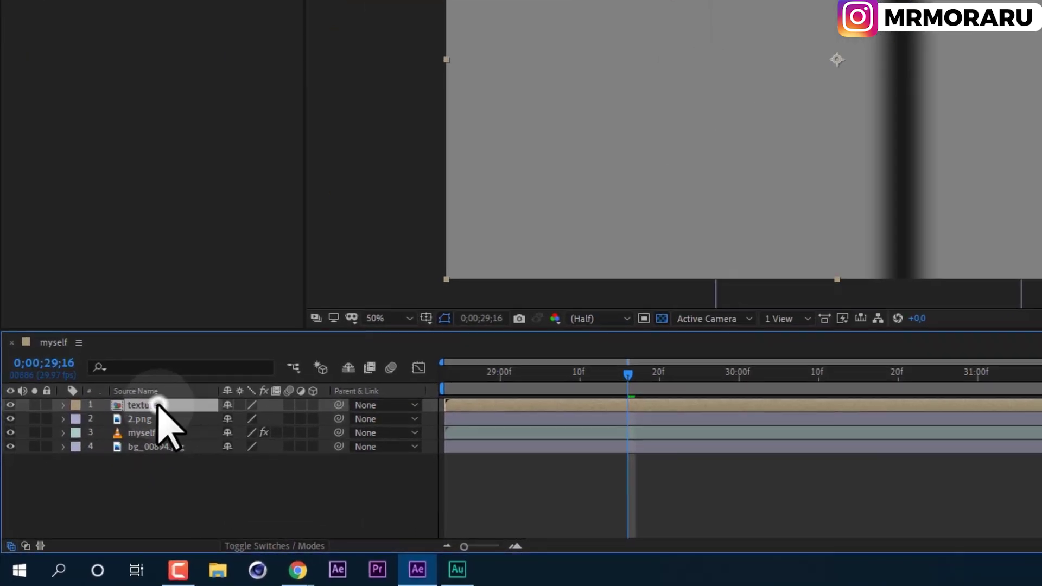
{"action": "left_click_drag", "start_coordinate": [157, 406], "coordinate": [182, 470]}
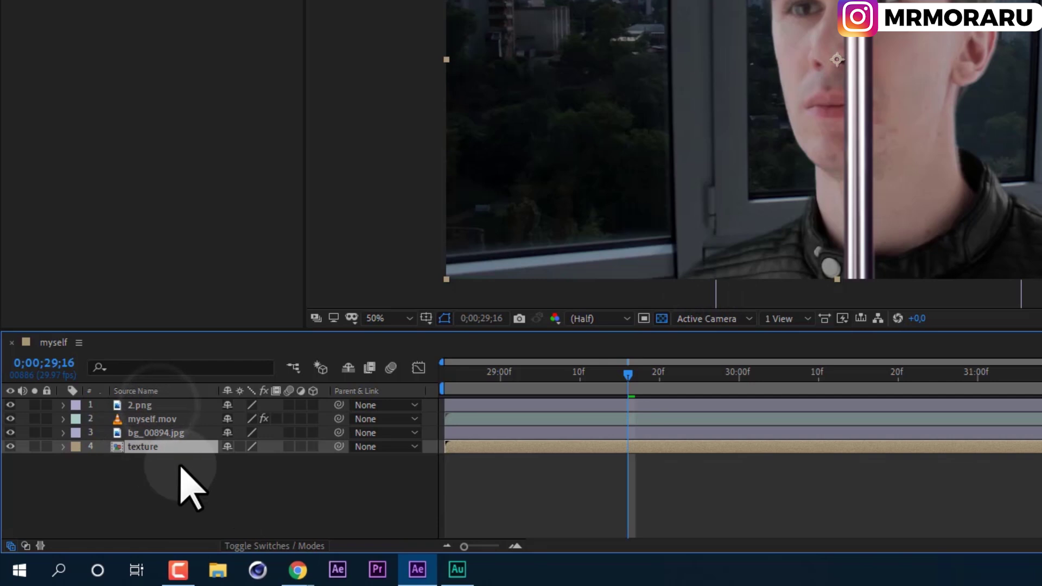
{"action": "left_click", "coordinate": [10, 445]}
{"action": "left_click", "coordinate": [153, 449]}
{"action": "left_click", "coordinate": [142, 419]}
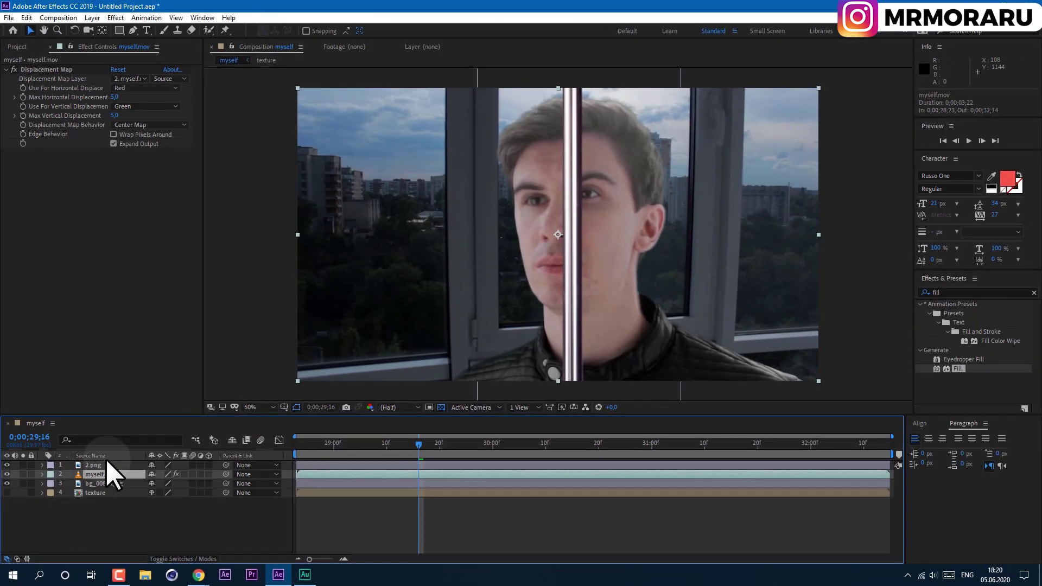
Step: Rename the 2.png layer as metal bar and hide it
{"action": "left_click", "coordinate": [101, 465]}
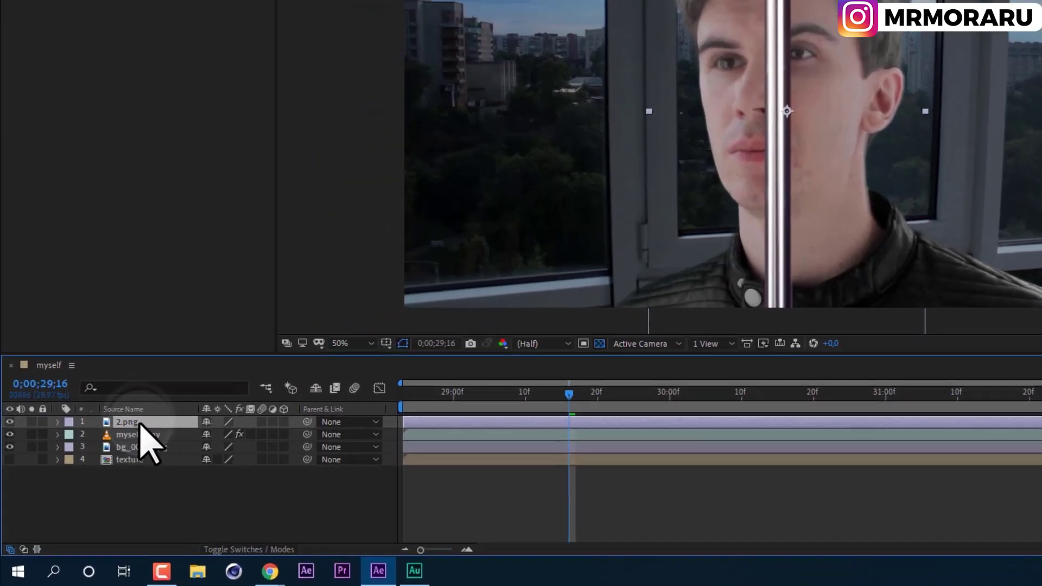
{"action": "left_click", "coordinate": [103, 465]}
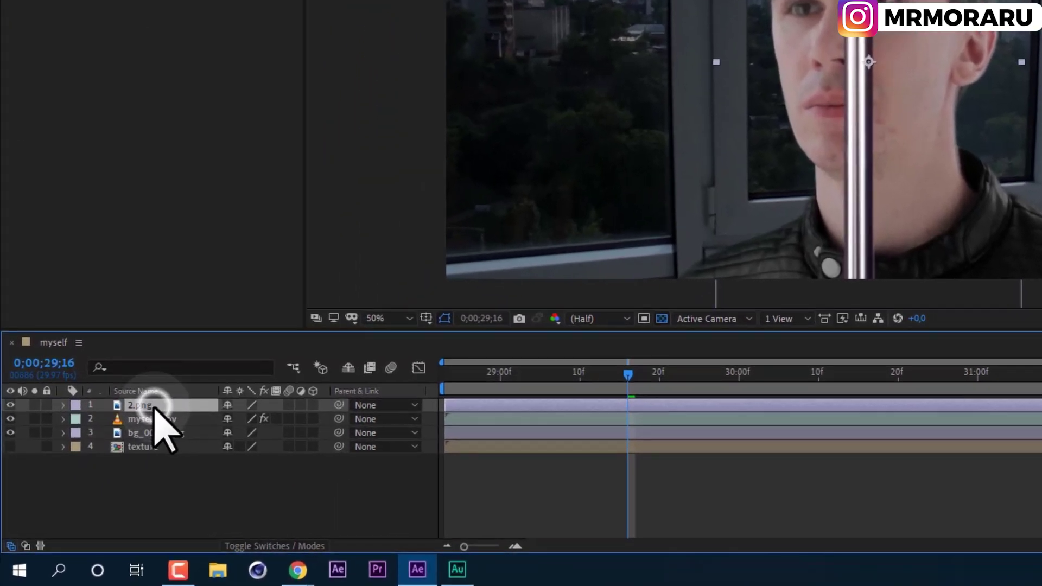
{"action": "key", "text": "Return"}
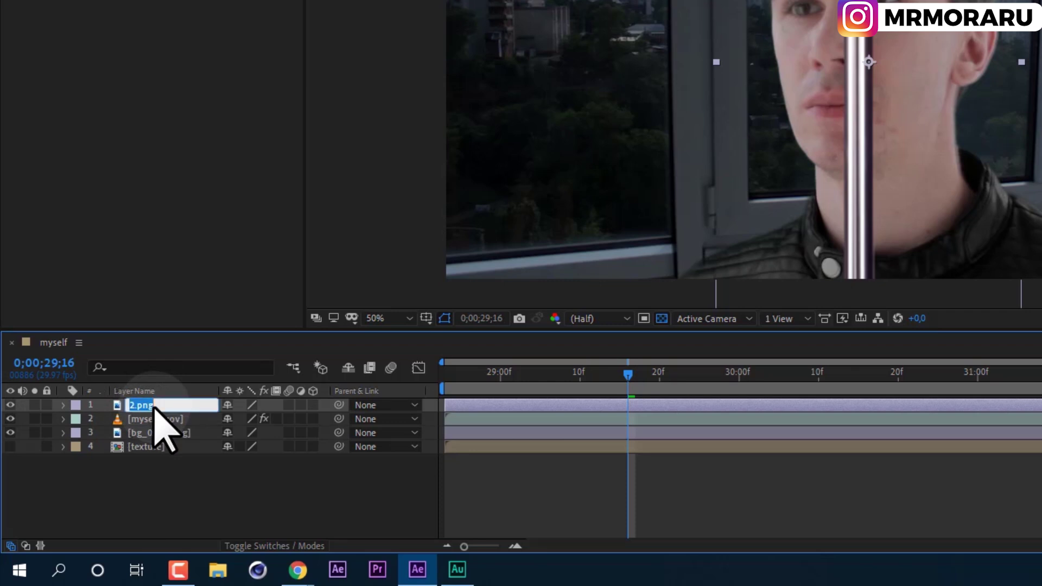
{"action": "type", "text": "metal bar"}
{"action": "key", "text": "Return"}
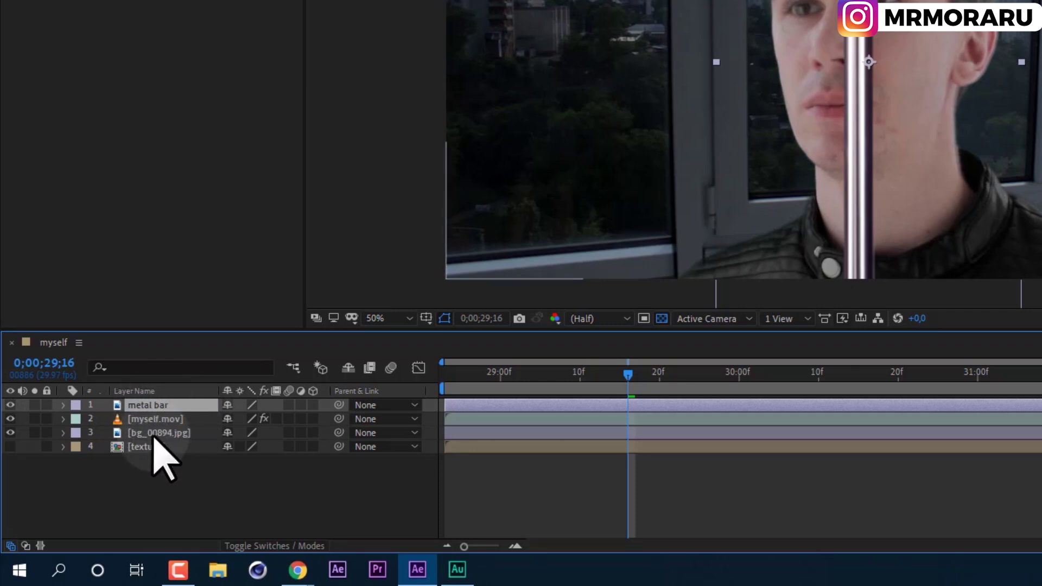
{"action": "left_click", "coordinate": [10, 406]}
Step: Choose the texture layer as the Displacement Map Layer of the myself.mov layer
{"action": "left_click", "coordinate": [122, 419]}
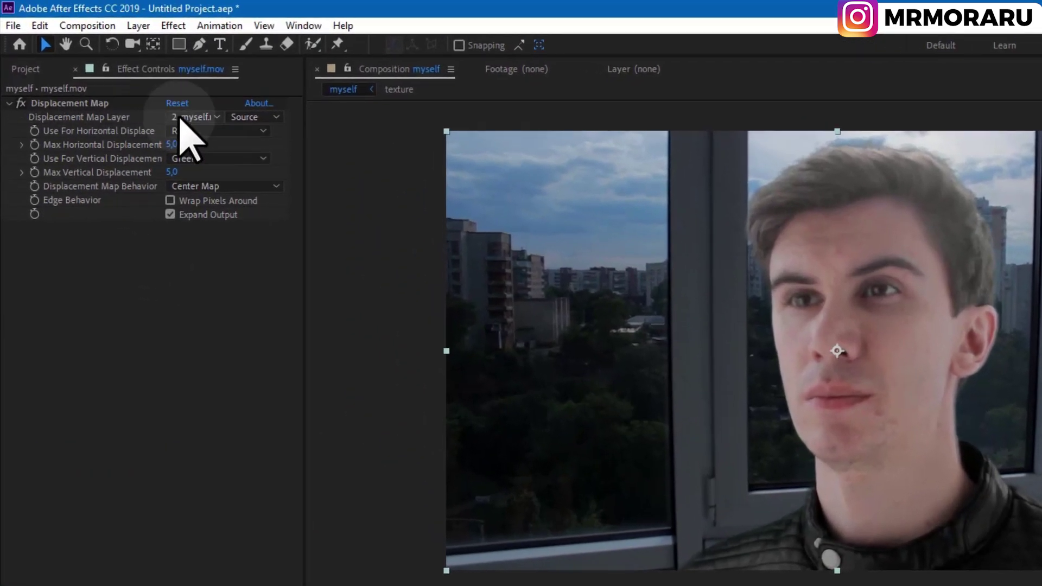
{"action": "left_click", "coordinate": [139, 78]}
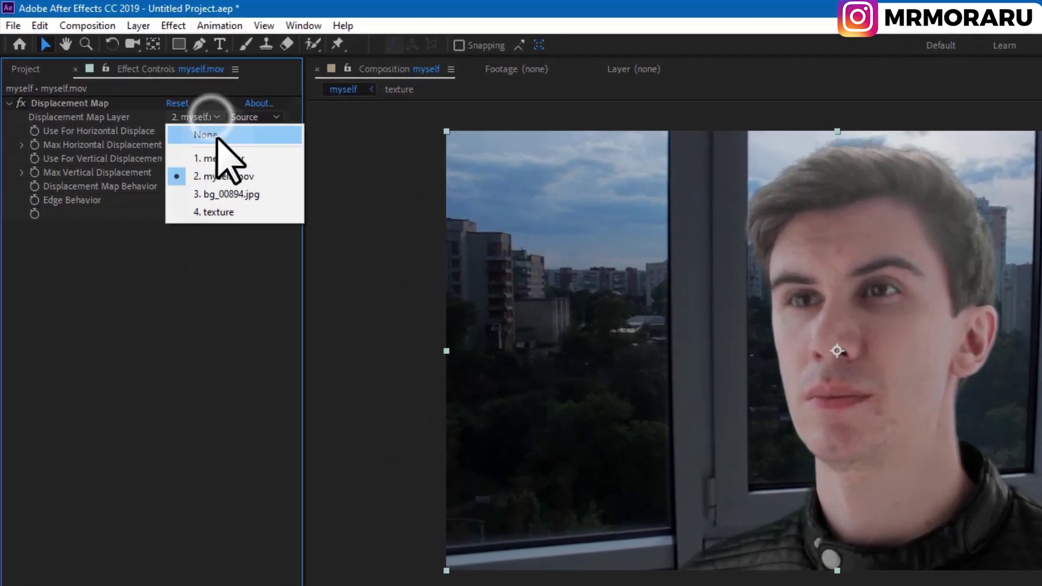
{"action": "left_click", "coordinate": [233, 212]}
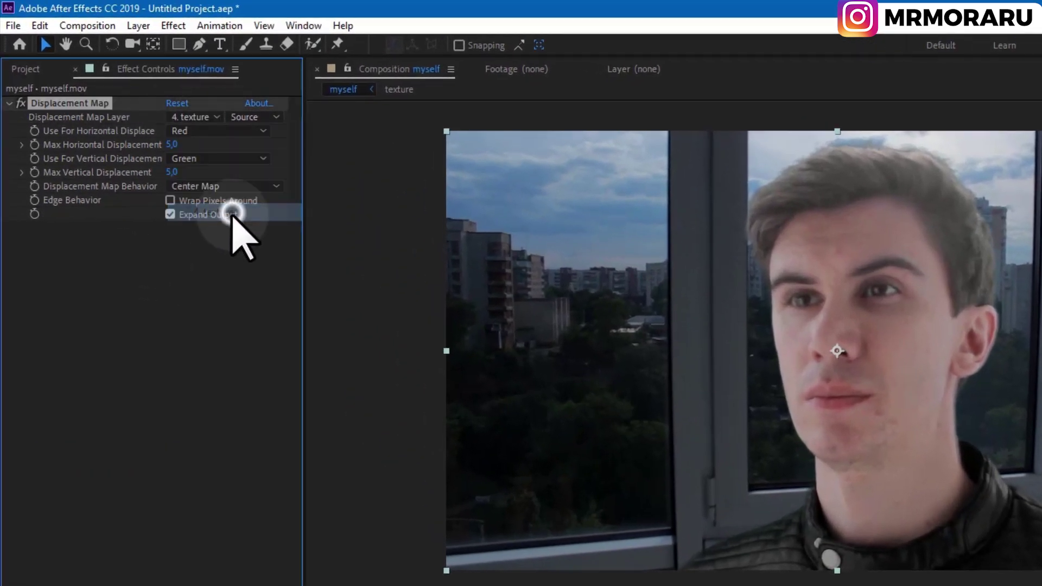
Step: Set the Displacement Map's Max Horizontal Displacement to 42 and its Max Vertical Displacement to 9
{"action": "left_click_drag", "start_coordinate": [175, 145], "coordinate": [145, 152]}
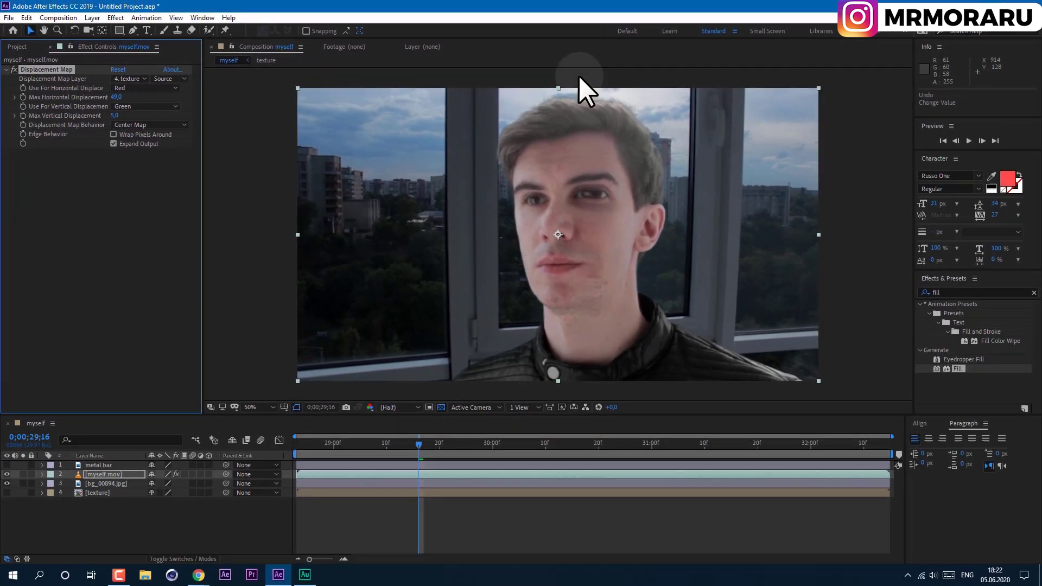
{"action": "left_click", "coordinate": [116, 97]}
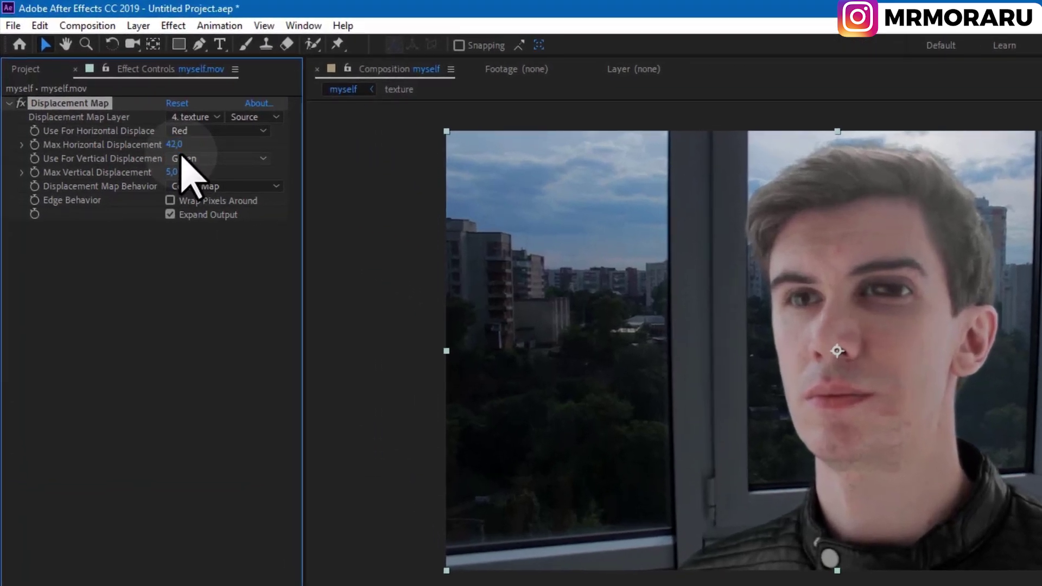
{"action": "left_click_drag", "start_coordinate": [172, 172], "coordinate": [208, 194]}
{"action": "left_click", "coordinate": [173, 172]}
{"action": "type", "text": "9"}
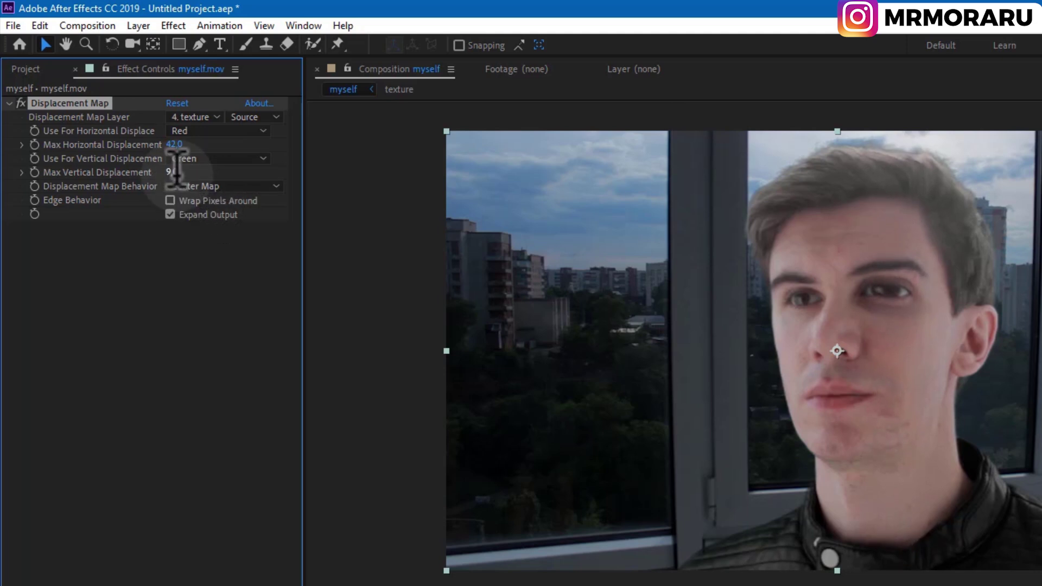
{"action": "key", "text": "Return"}
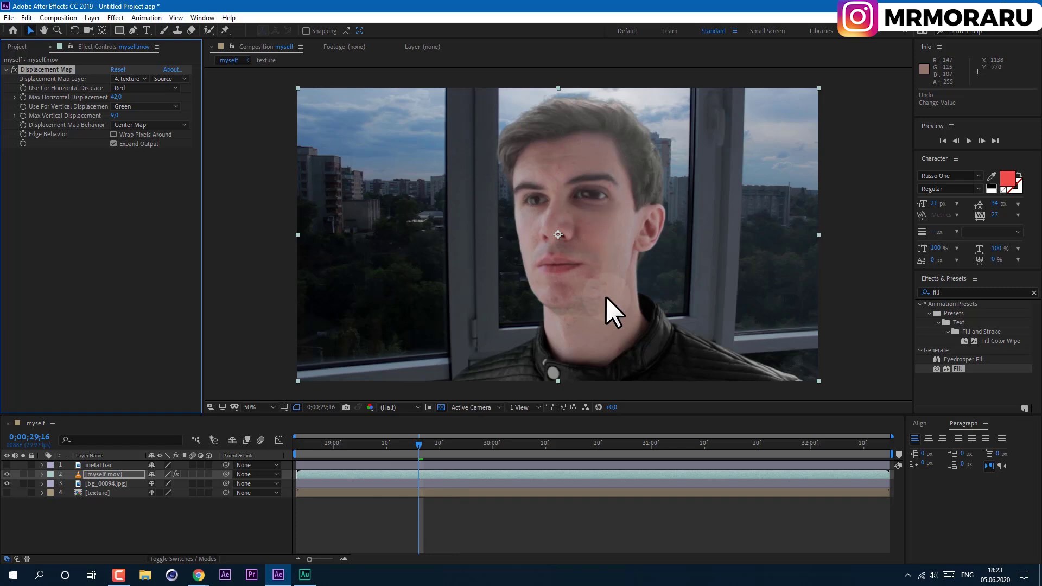
Step: Add two Slider Control effects to the myself.mov layer
{"action": "left_click", "coordinate": [103, 475]}
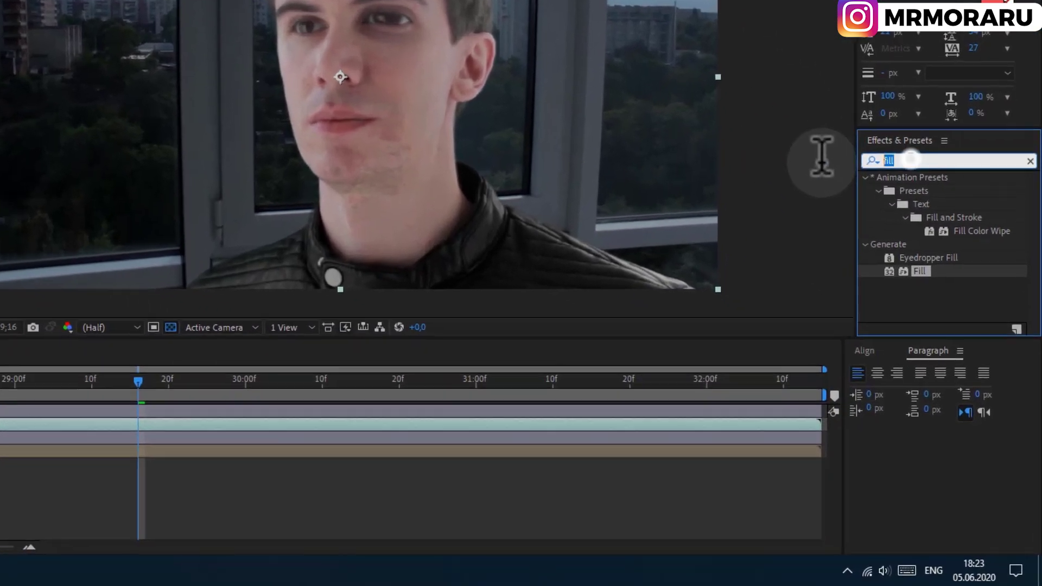
{"action": "left_click", "coordinate": [947, 293]}
{"action": "type", "text": "slider co"}
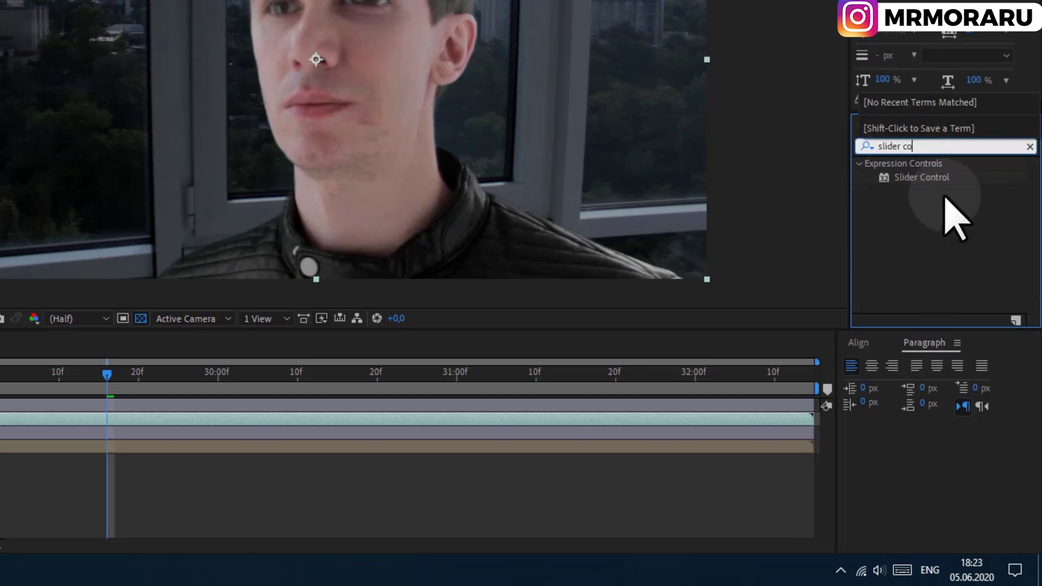
{"action": "left_click_drag", "start_coordinate": [922, 180], "coordinate": [129, 263]}
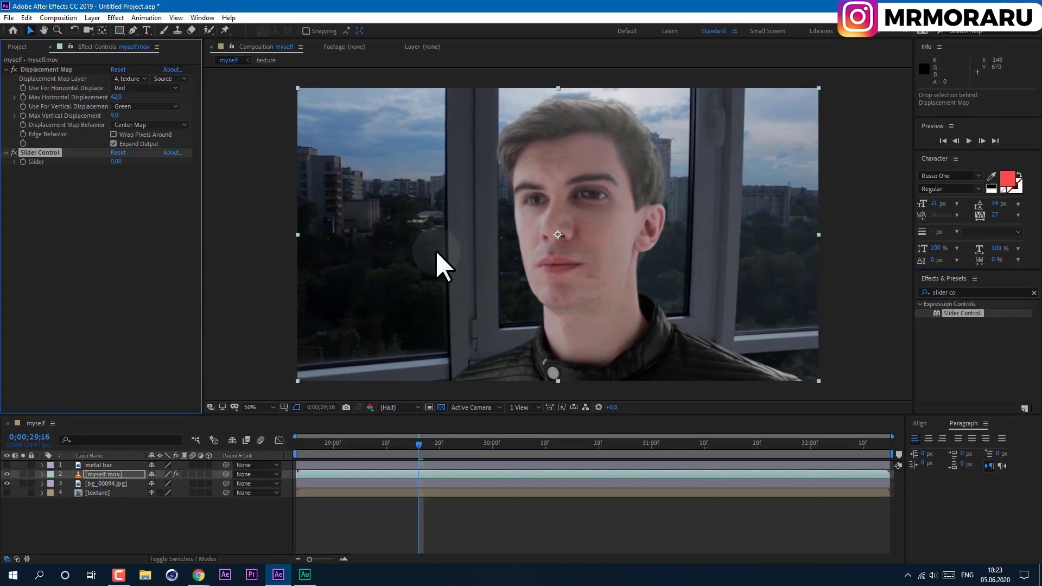
{"action": "left_click_drag", "start_coordinate": [966, 312], "coordinate": [90, 238]}
Step: Add a Color Control effect to the myself.mov layer below the two slider controls
{"action": "left_click", "coordinate": [960, 293]}
{"action": "type", "text": "color c"}
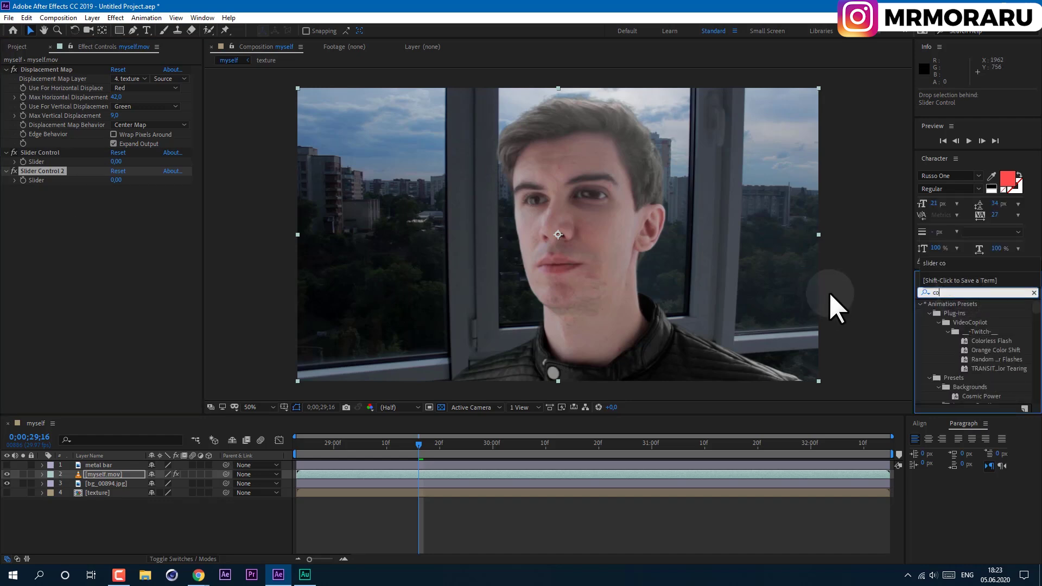
{"action": "type", "text": "ontrol"}
{"action": "left_click_drag", "start_coordinate": [913, 184], "coordinate": [129, 304]}
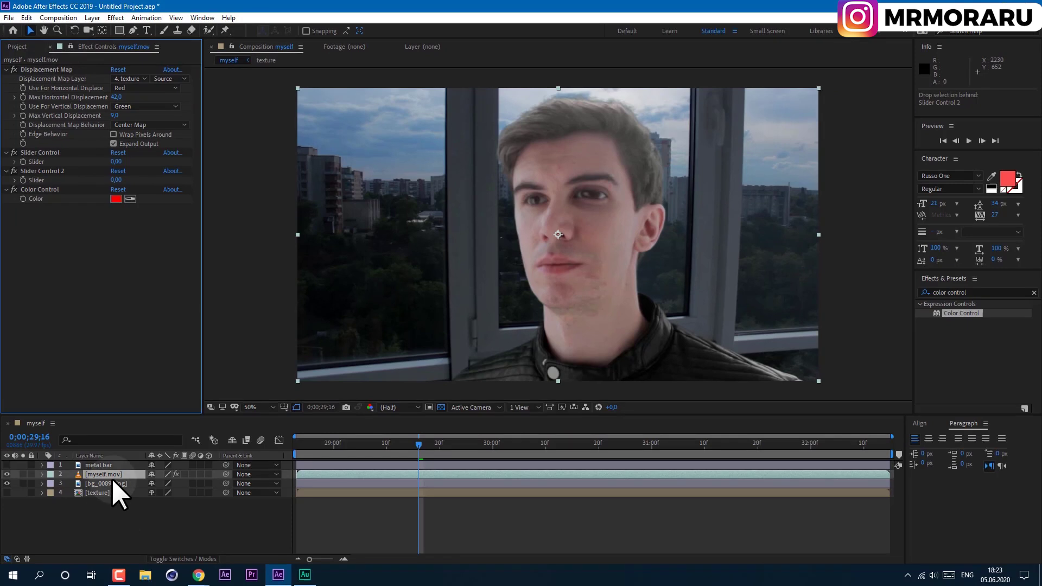
Step: Lock the effect settings display to the myself.mov layer and open the texture composition
{"action": "left_click", "coordinate": [109, 482]}
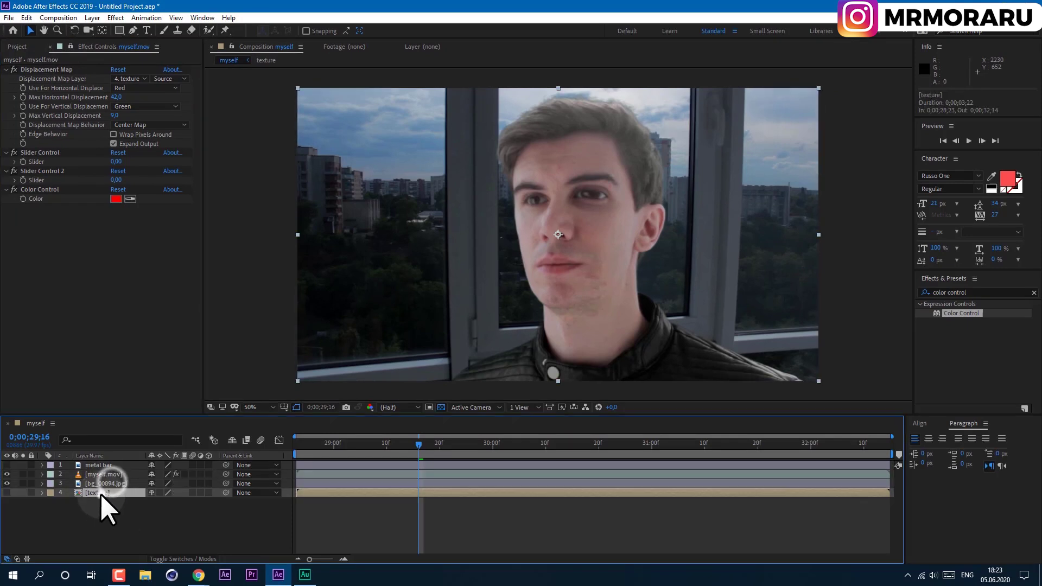
{"action": "left_click", "coordinate": [103, 475]}
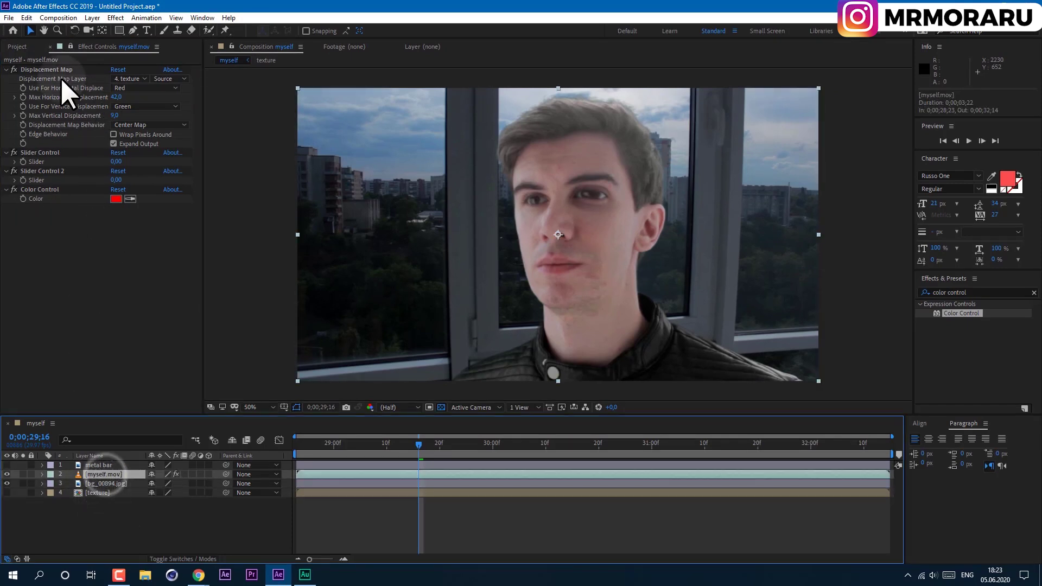
{"action": "left_click", "coordinate": [105, 493]}
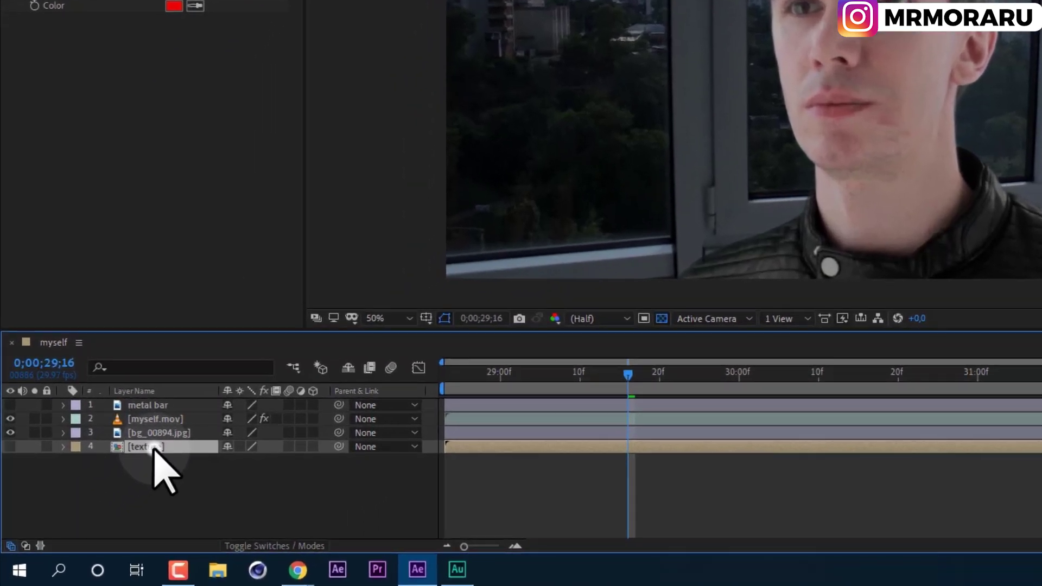
{"action": "double_click", "coordinate": [103, 494]}
Step: Move the anchor point of the top Gray Solid 1 layer to the middle of the black strip
{"action": "left_click", "coordinate": [150, 406]}
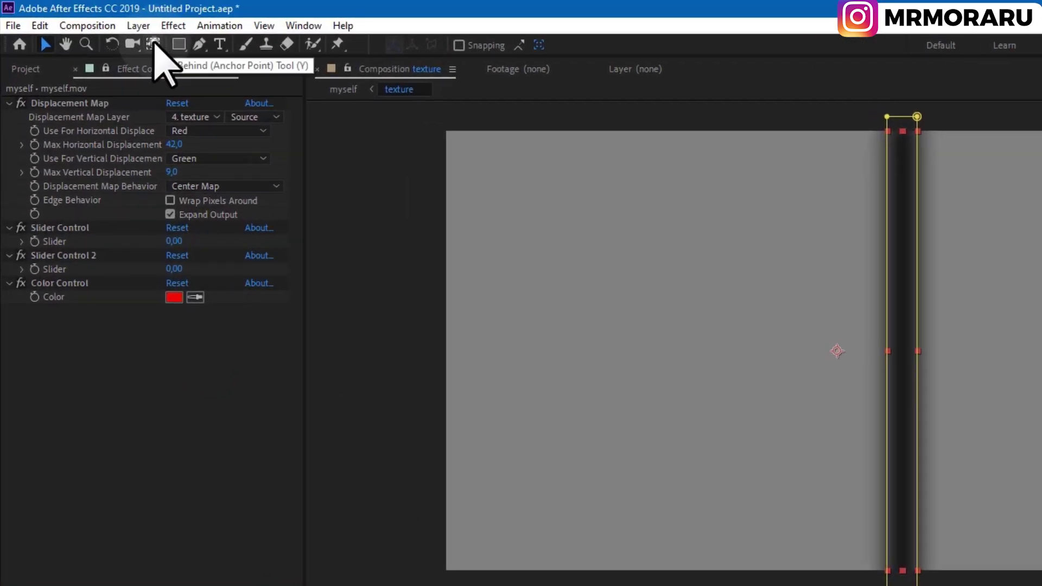
{"action": "left_click", "coordinate": [102, 31]}
{"action": "left_click_drag", "start_coordinate": [836, 351], "coordinate": [901, 352]}
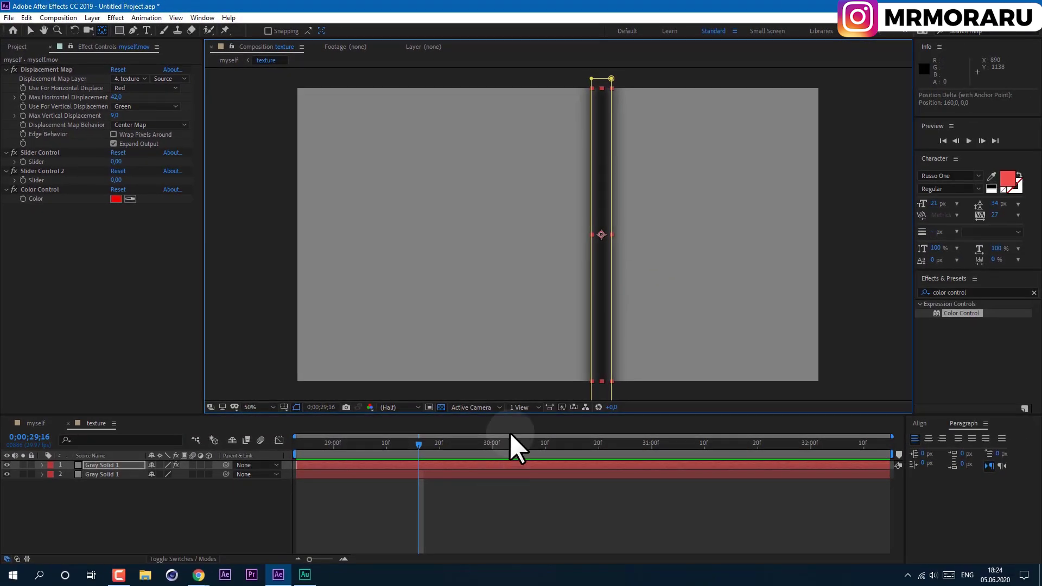
{"action": "left_click", "coordinate": [143, 490]}
{"action": "left_click", "coordinate": [104, 463]}
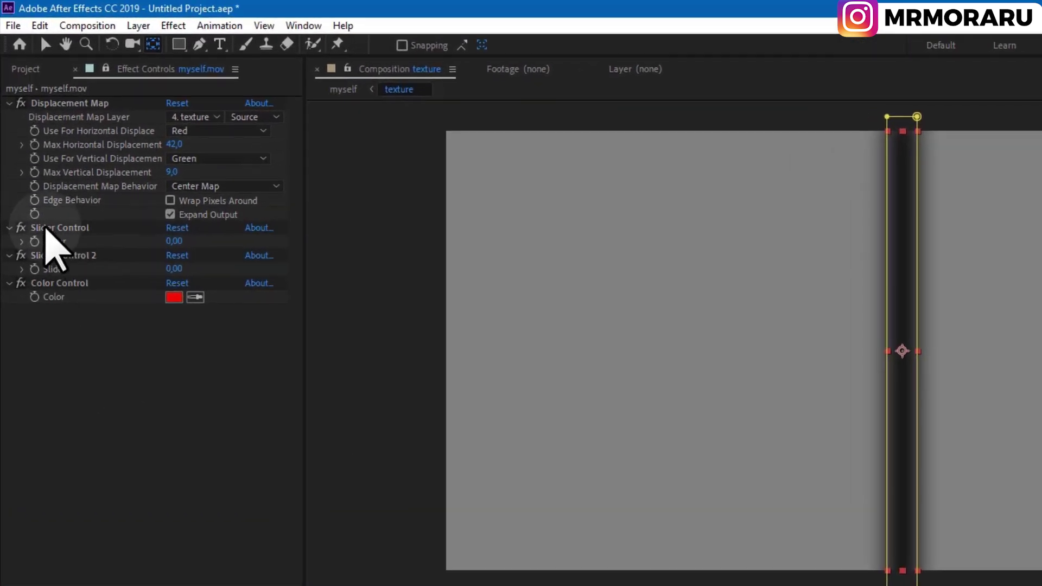
Step: Rename the first slider control of myself.mov as Position and the second one as Scale
{"action": "left_click", "coordinate": [54, 227]}
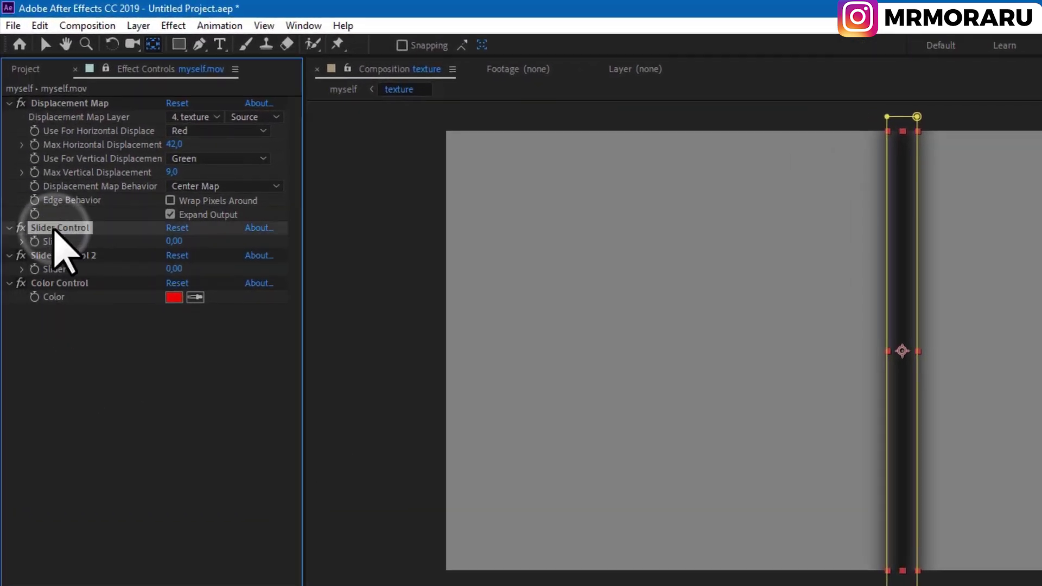
{"action": "key", "text": "Return"}
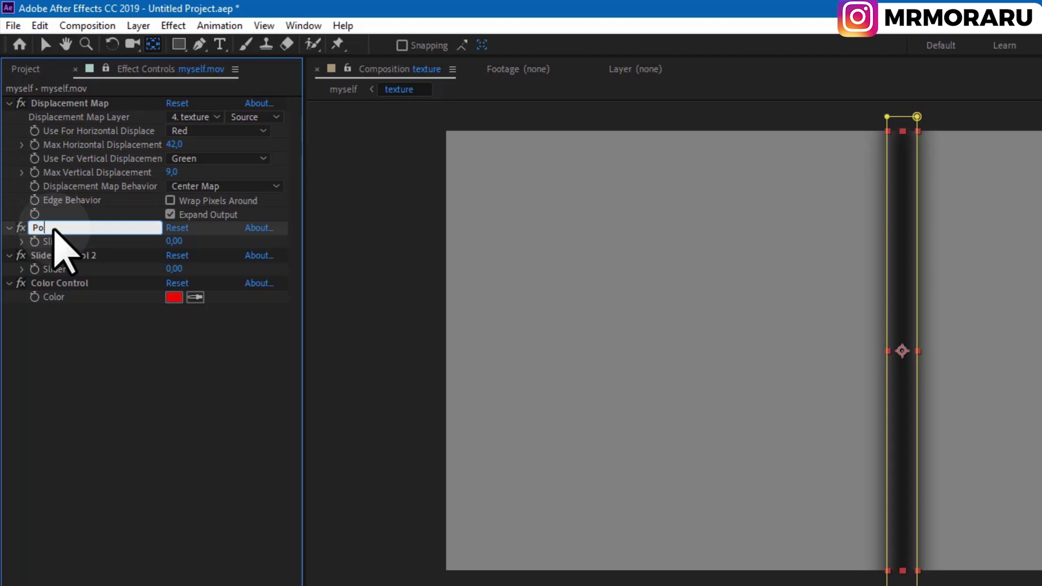
{"action": "key", "text": "Return"}
{"action": "left_click", "coordinate": [76, 255]}
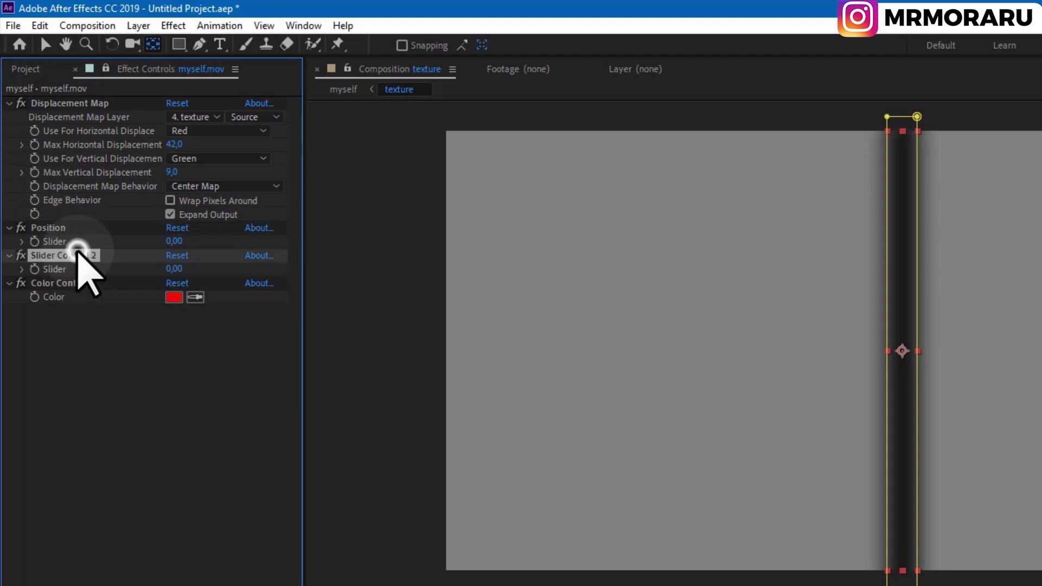
{"action": "key", "text": "Return"}
{"action": "type", "text": "Scale"}
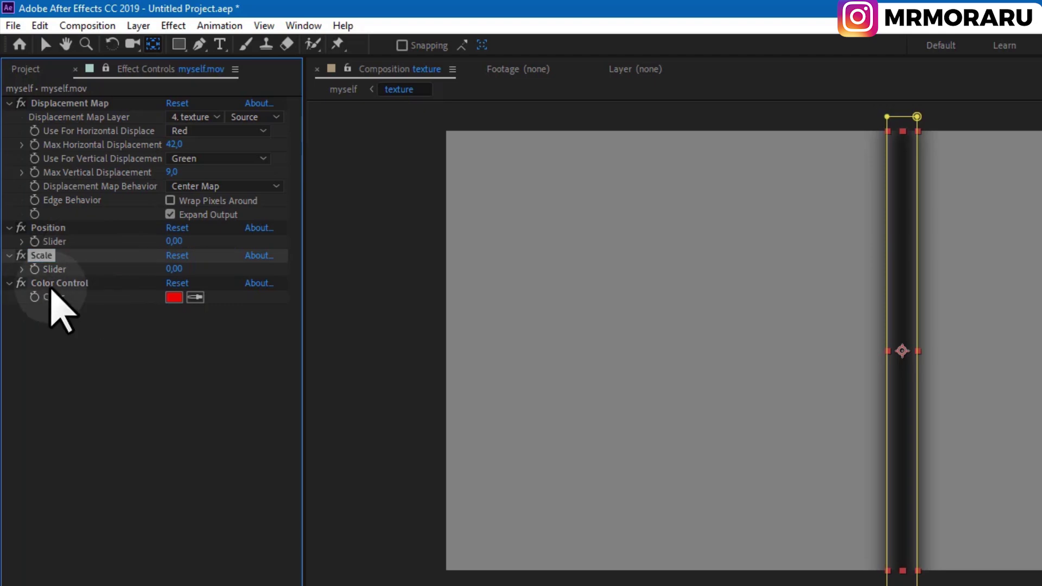
{"action": "left_click", "coordinate": [98, 380]}
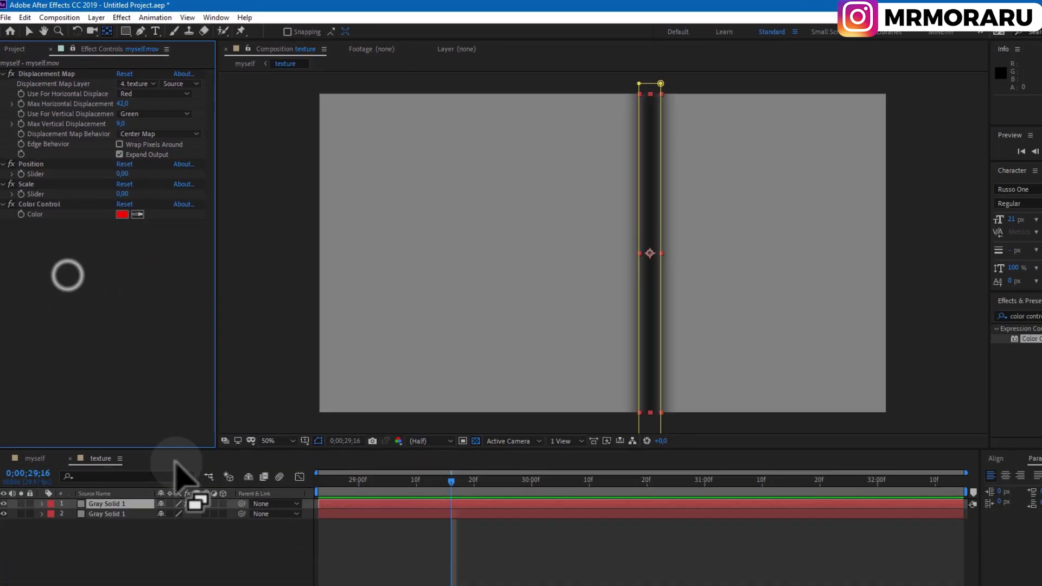
Step: Add an expression to the top Gray Solid 1 layer's Position that takes X from the myself.mov Position slider and keeps Y at 540
{"action": "left_click", "coordinate": [128, 502]}
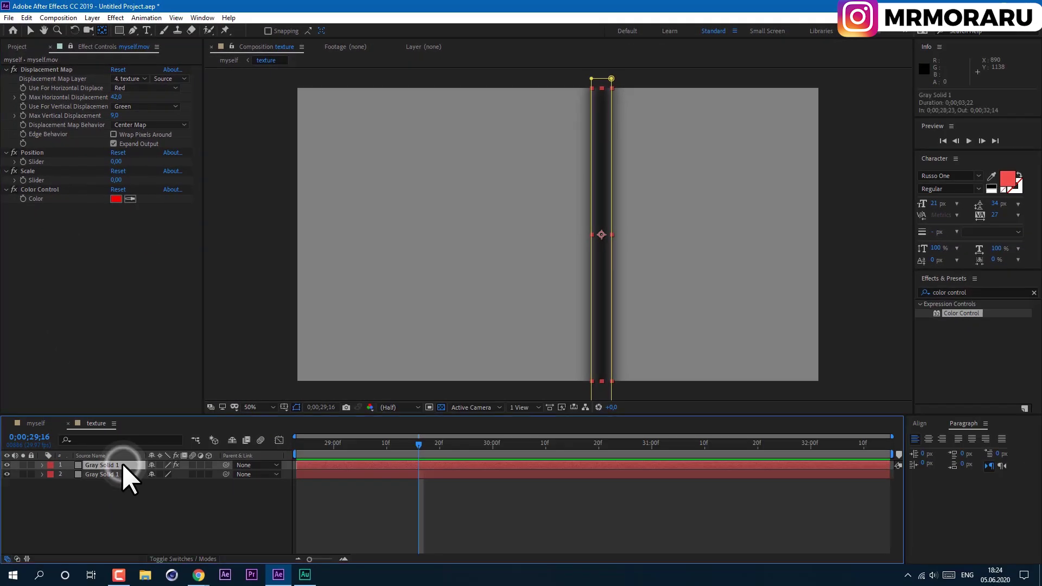
{"action": "key", "text": "p"}
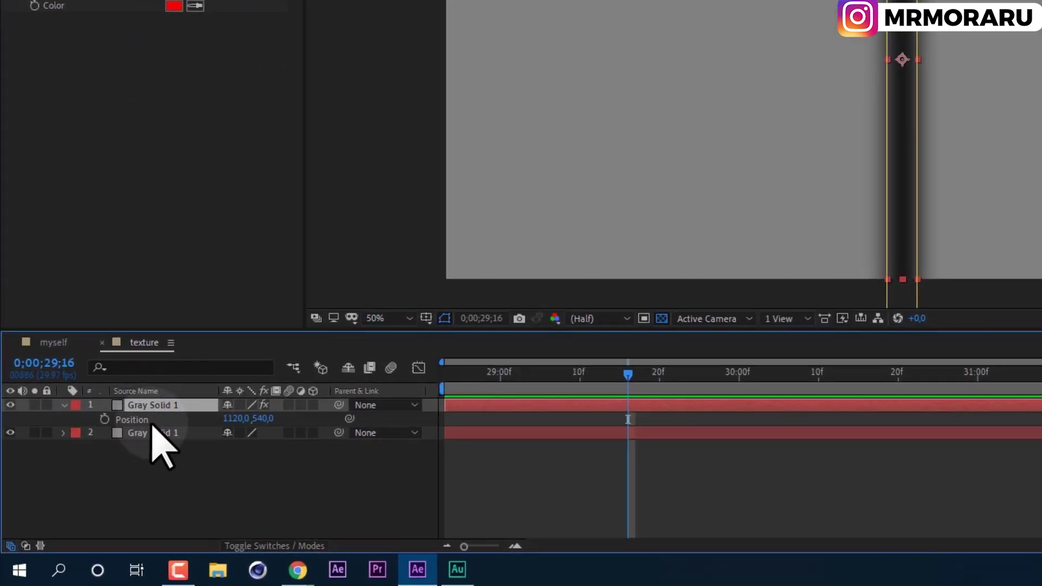
{"action": "left_click", "coordinate": [103, 419], "text": "alt"}
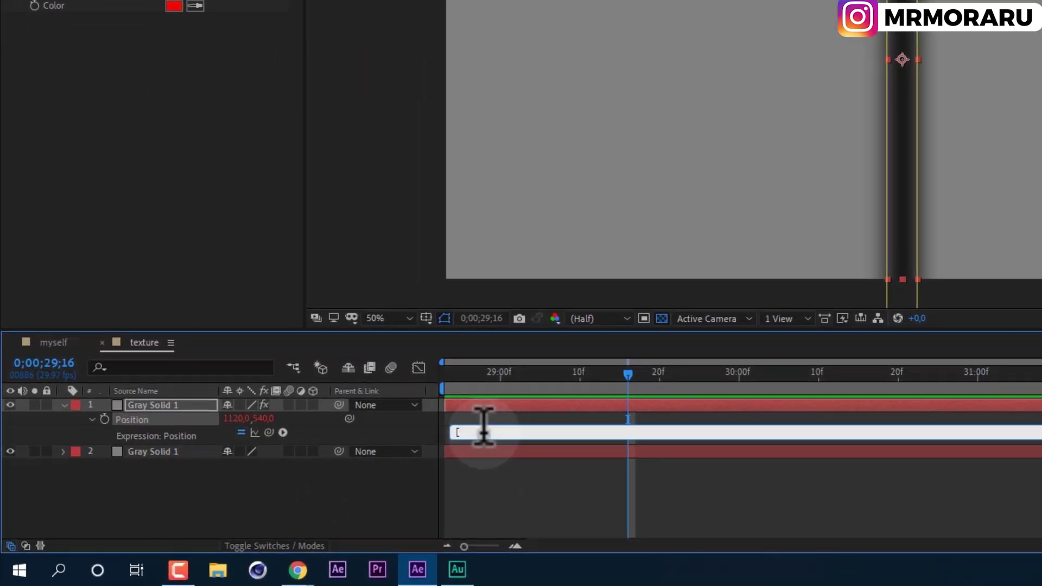
{"action": "left_click_drag", "start_coordinate": [268, 432], "coordinate": [64, 0]}
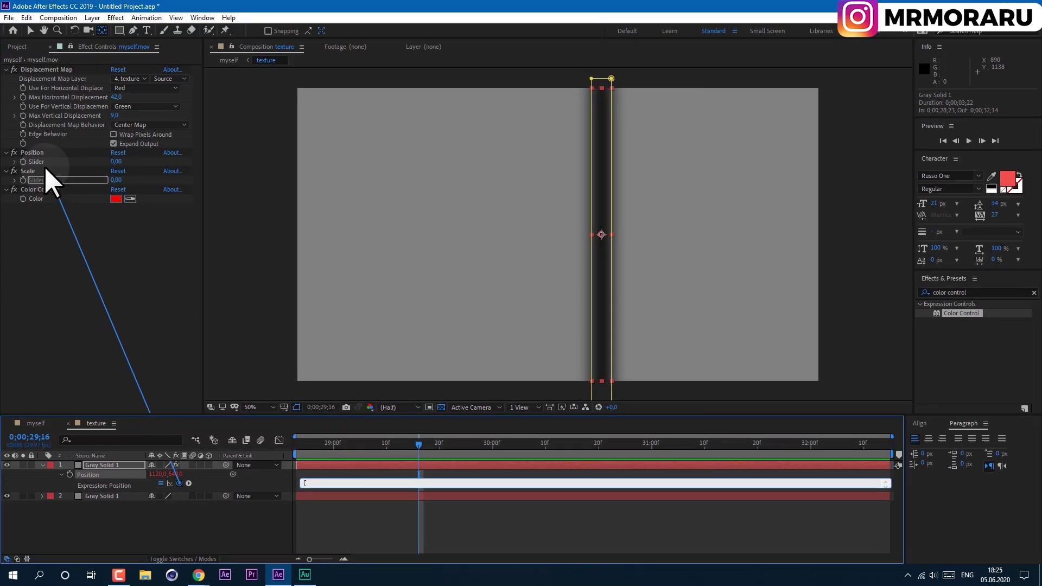
{"action": "left_click_drag", "start_coordinate": [45, 166], "coordinate": [44, 158]}
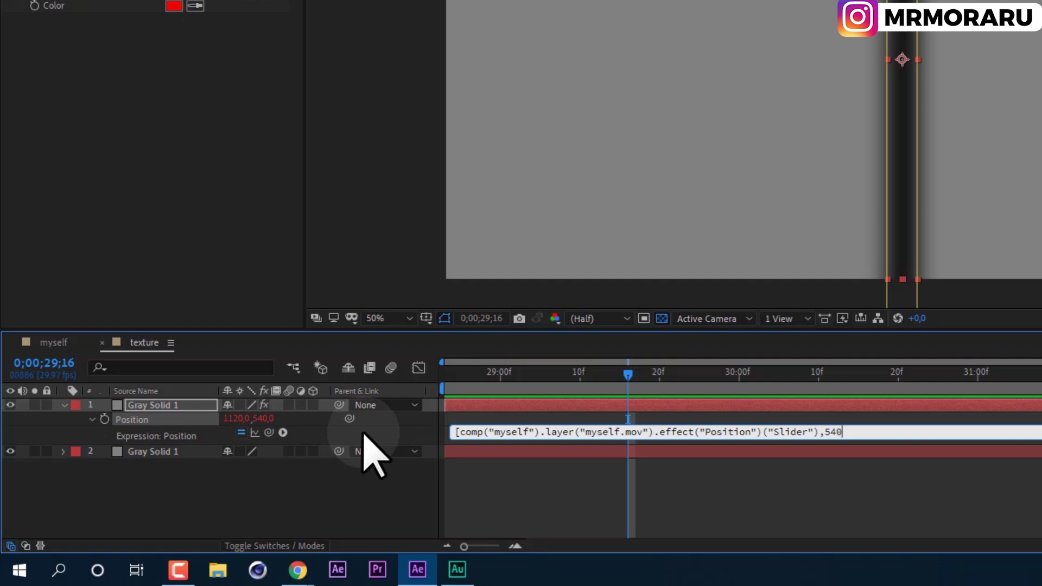
{"action": "type", "text": "]"}
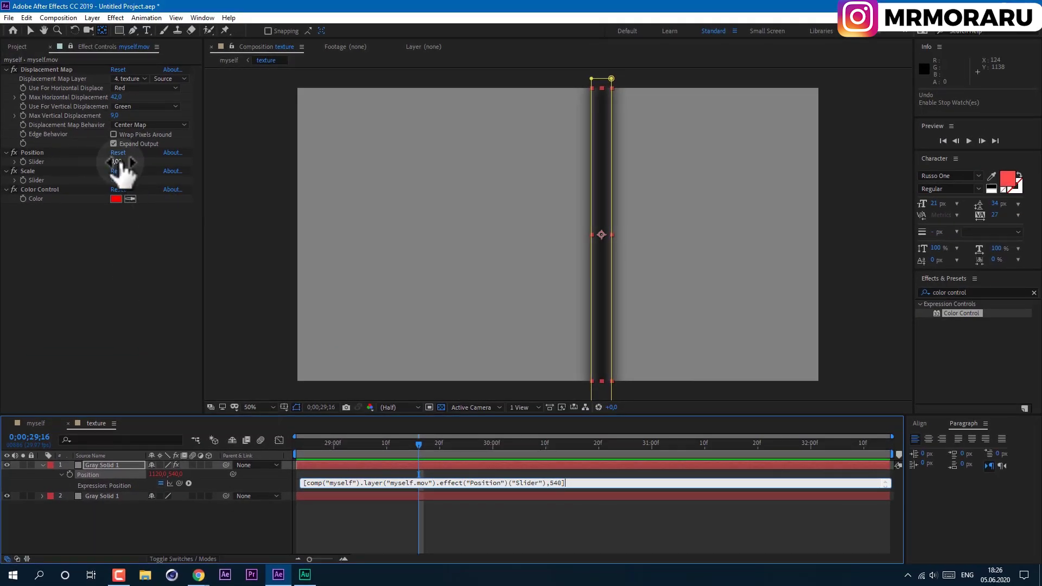
{"action": "left_click", "coordinate": [400, 534]}
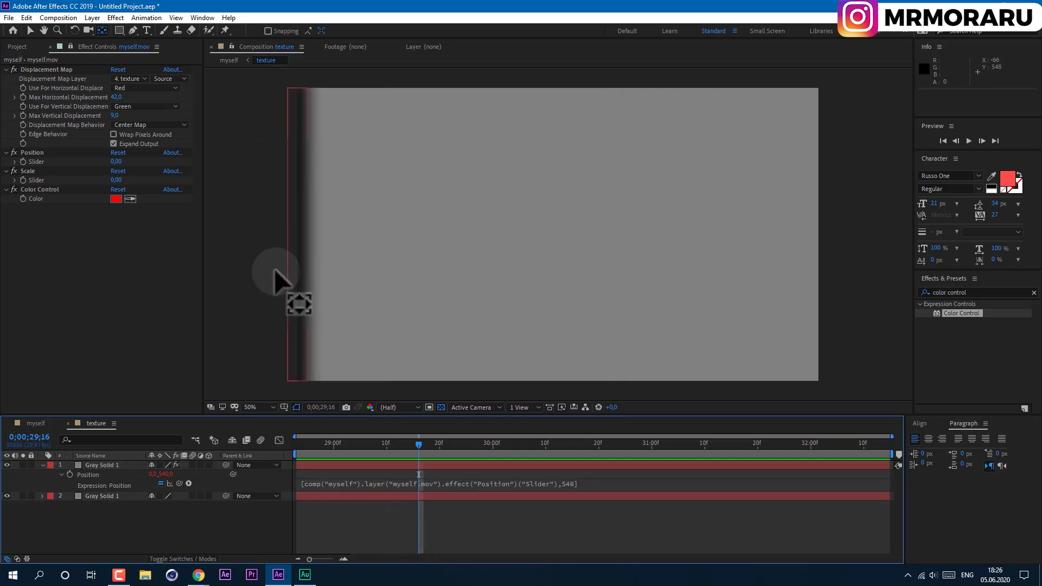
Step: Set the Position slider of myself.mov to 1120 and switch to the Selection tool
{"action": "left_click", "coordinate": [116, 161]}
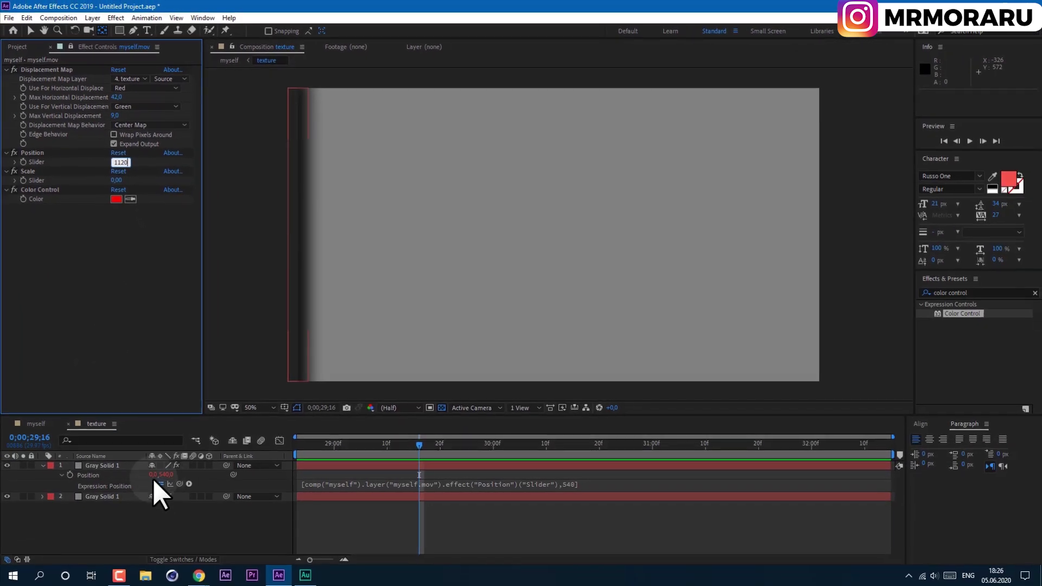
{"action": "key", "text": "Return"}
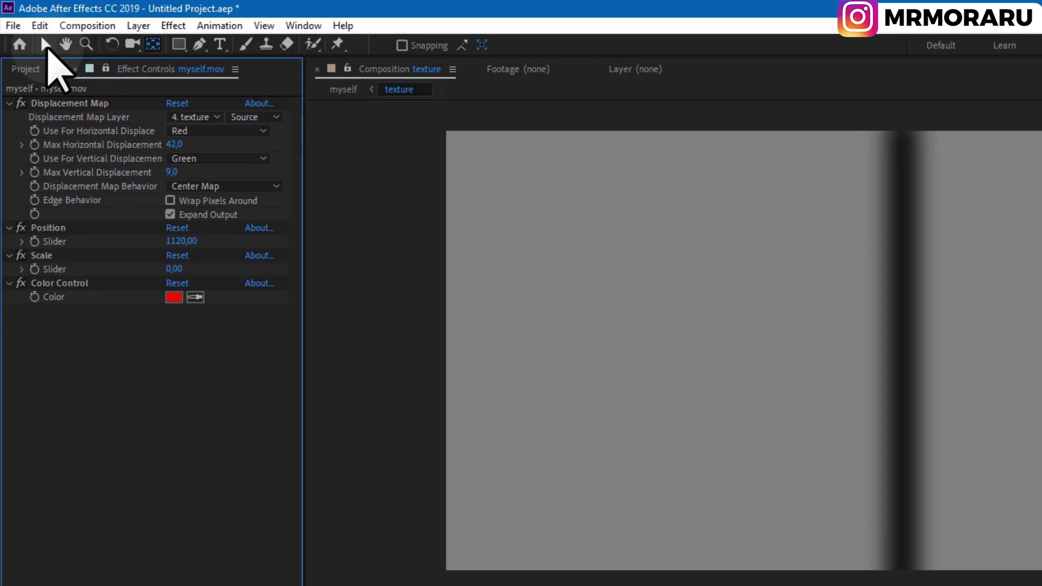
{"action": "left_click", "coordinate": [31, 30]}
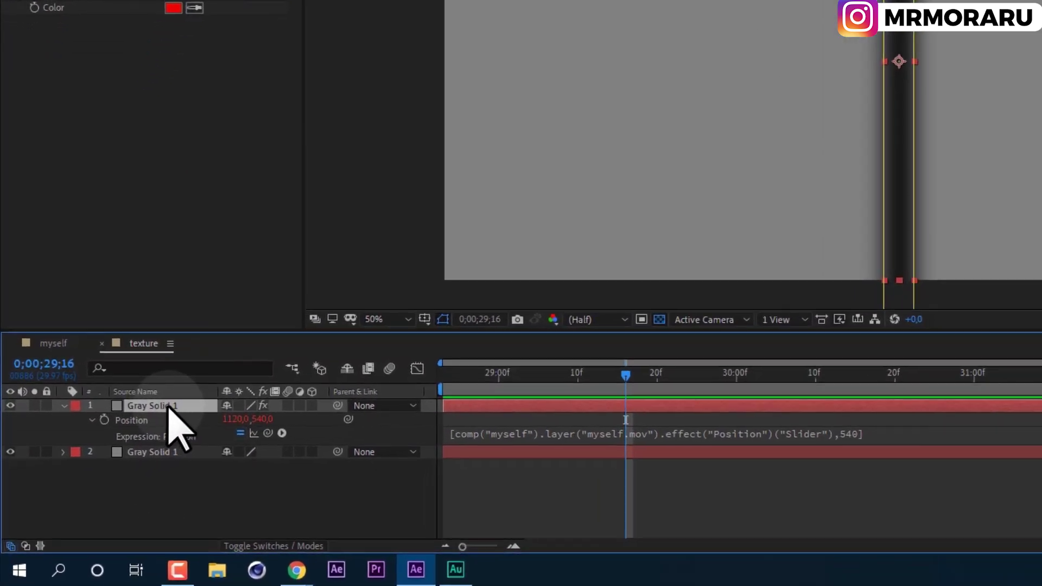
Step: Add an expression to the top Gray Solid 1 layer's Scale that takes the width from the myself.mov Scale slider and keeps the height at 100
{"action": "key", "text": "s"}
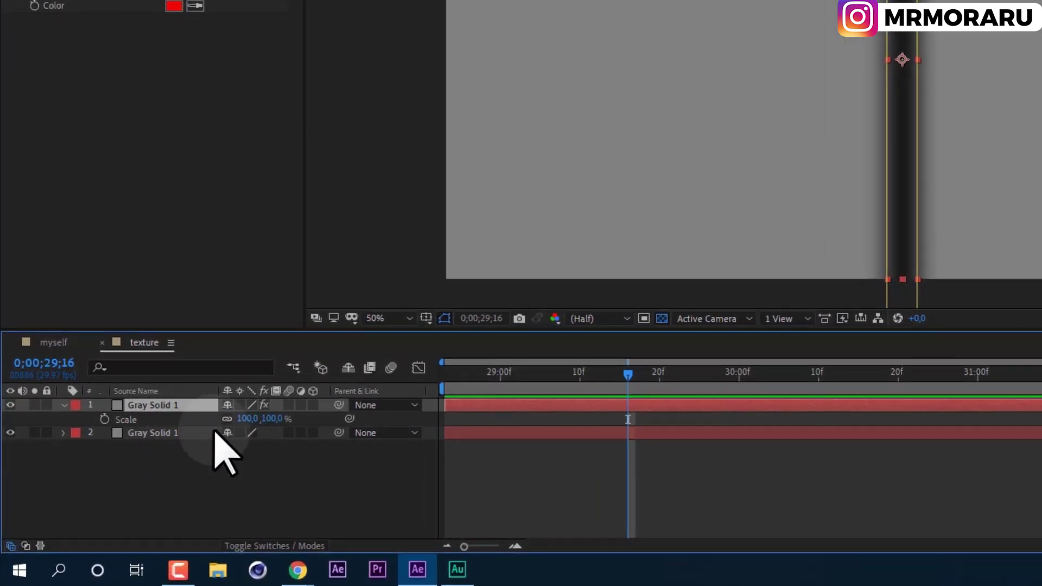
{"action": "left_click", "coordinate": [104, 419], "text": "alt"}
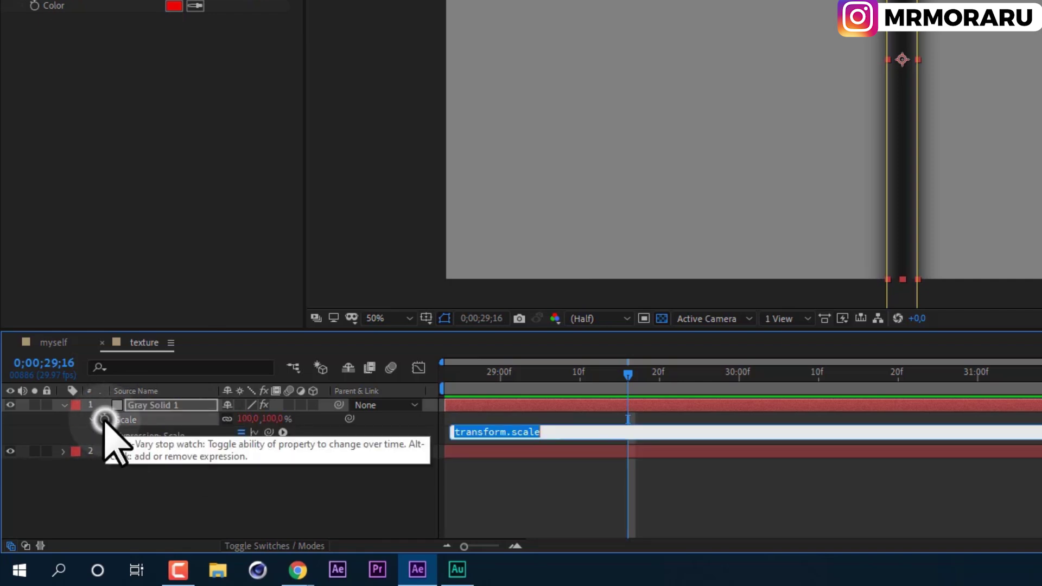
{"action": "type", "text": "["}
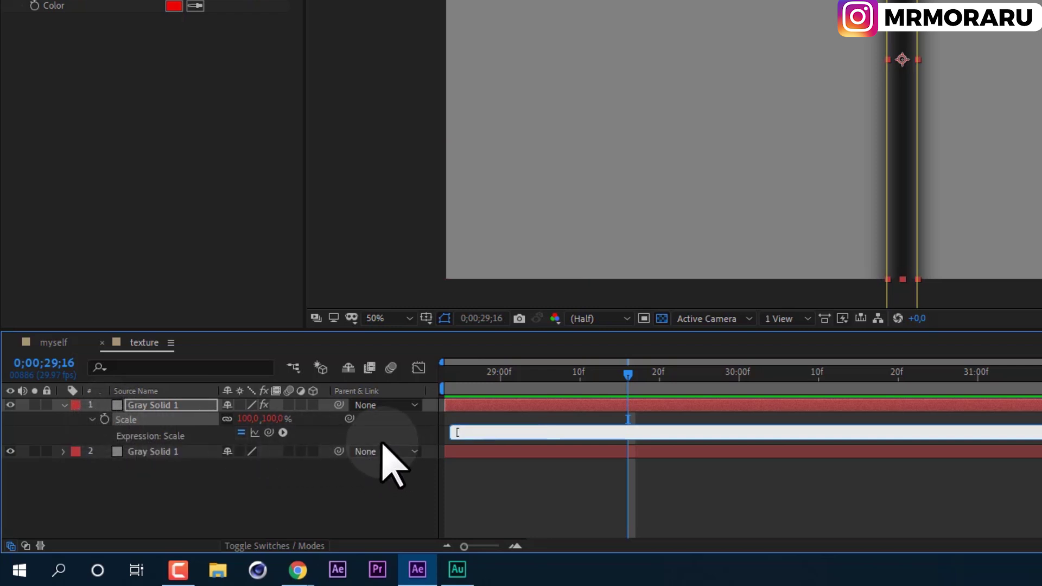
{"action": "left_click_drag", "start_coordinate": [269, 432], "coordinate": [66, 0]}
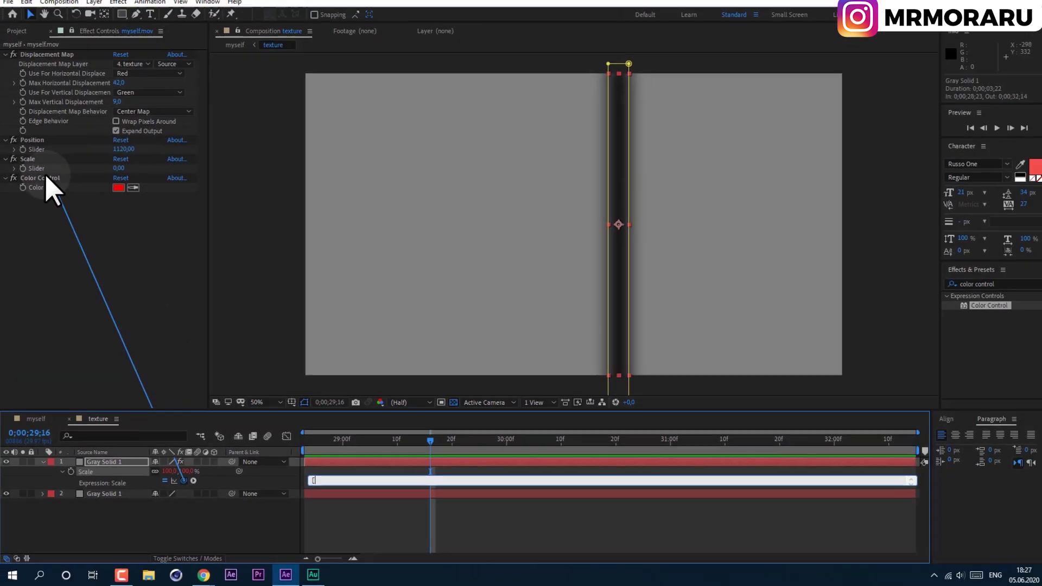
{"action": "mouse_move", "coordinate": [44, 174]}
{"action": "left_mouse_down"}
{"action": "mouse_move", "coordinate": [39, 165]}
{"action": "mouse_move", "coordinate": [44, 178]}
{"action": "left_mouse_up"}
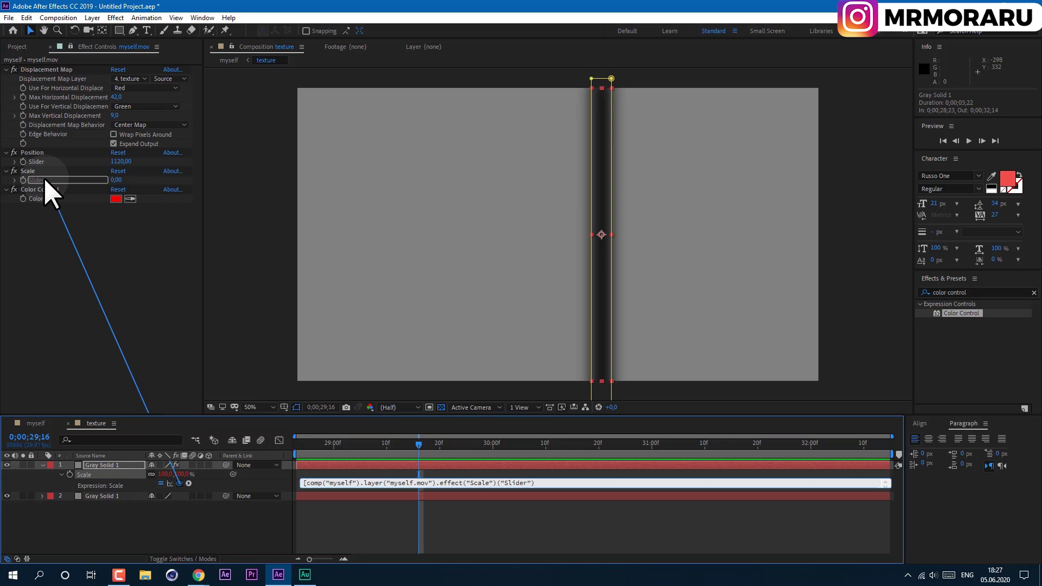
{"action": "type", "text": ",100"}
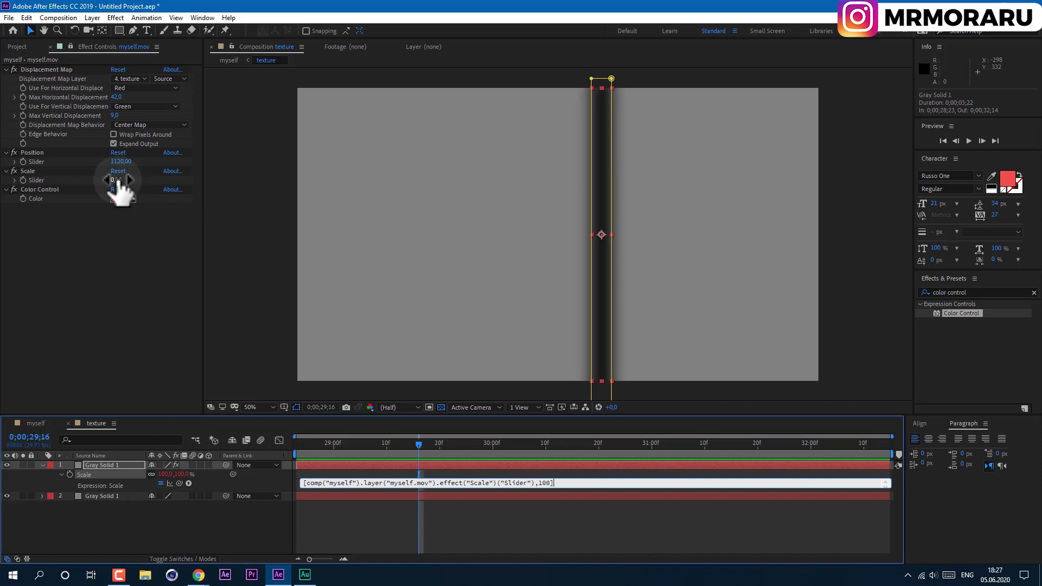
Step: Set the Scale slider of myself.mov to 100
{"action": "left_click", "coordinate": [116, 181]}
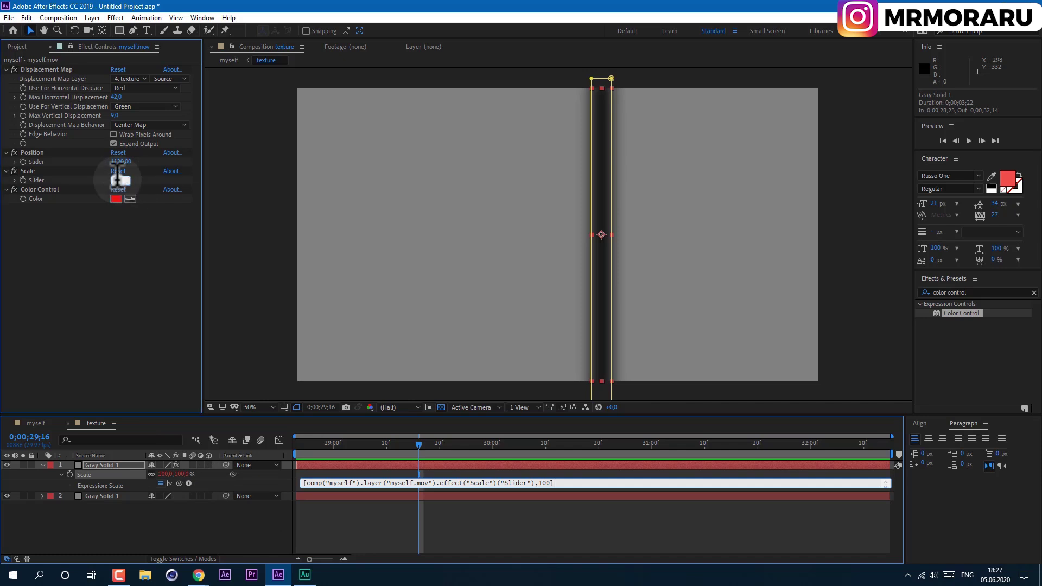
{"action": "type", "text": "100"}
{"action": "key", "text": "Return"}
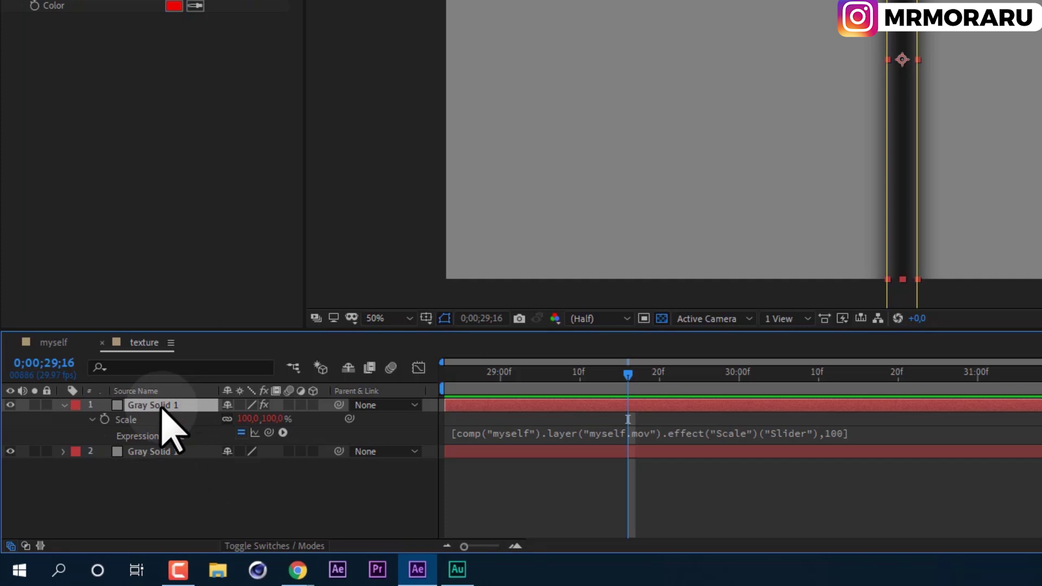
Step: Link the Fill effect's Color on the top Gray Solid 1 layer to the Color Control of myself.mov with an expression
{"action": "key", "text": "e"}
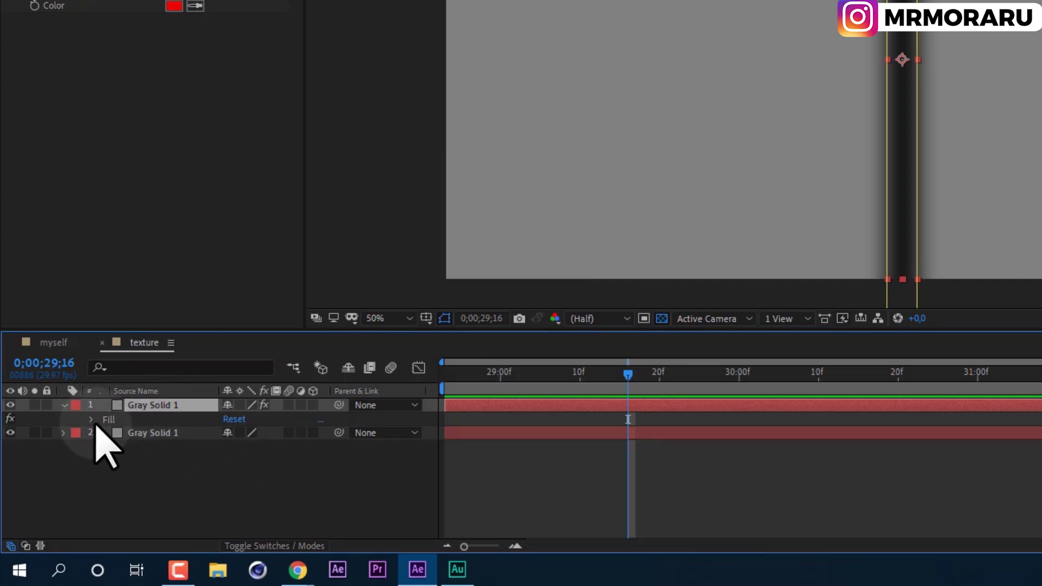
{"action": "left_click", "coordinate": [90, 419]}
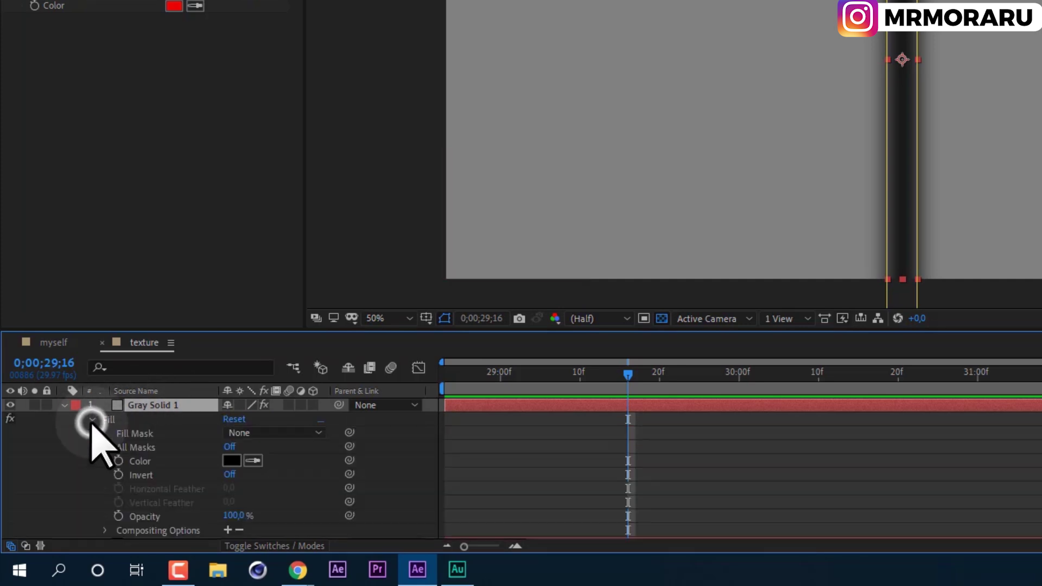
{"action": "left_click", "coordinate": [120, 460], "text": "alt"}
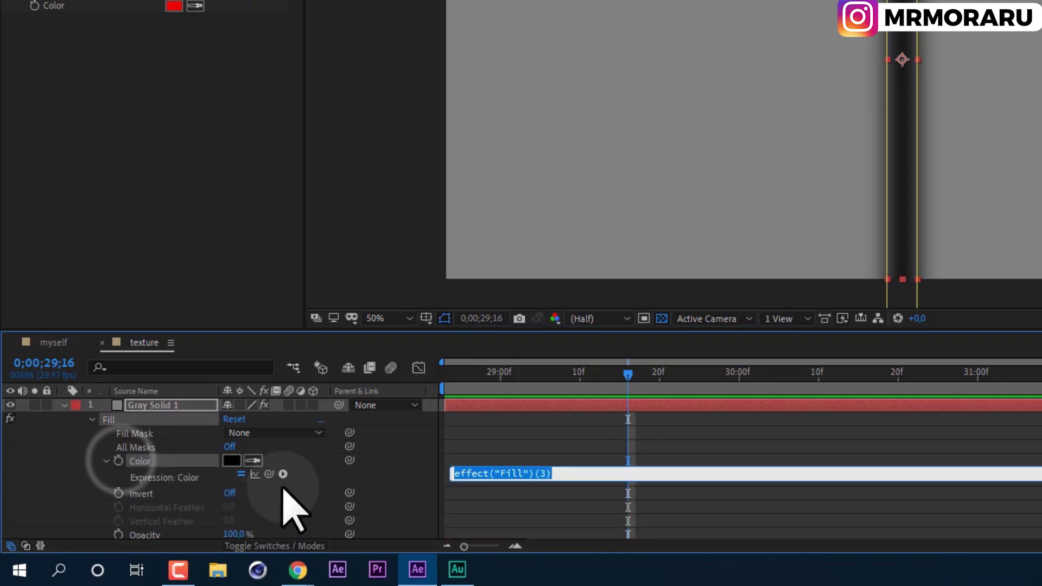
{"action": "left_click_drag", "start_coordinate": [270, 475], "coordinate": [73, 2]}
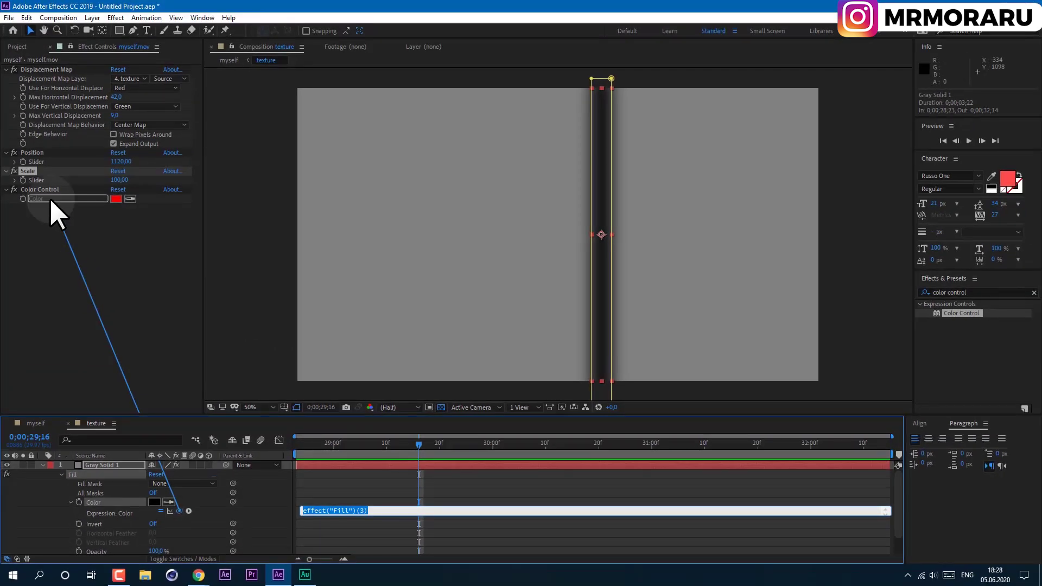
{"action": "left_click_drag", "start_coordinate": [50, 197], "coordinate": [50, 197]}
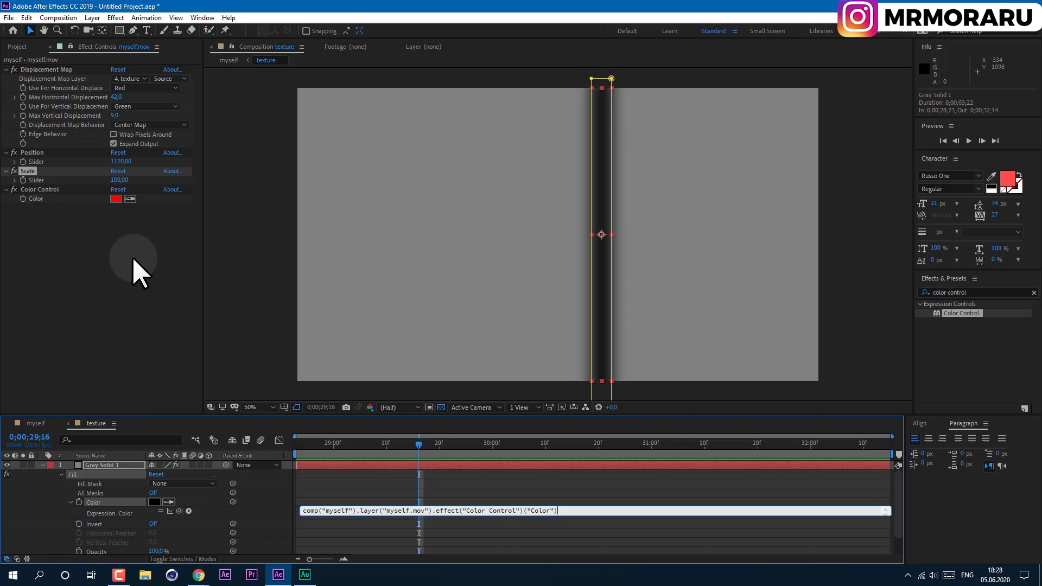
{"action": "left_click", "coordinate": [502, 485]}
Step: Set the Color Control colour of myself.mov to black (000000) and collapse the top Gray Solid 1 layer's properties
{"action": "left_click", "coordinate": [116, 198]}
{"action": "left_click_drag", "start_coordinate": [76, 163], "coordinate": [4, 211]}
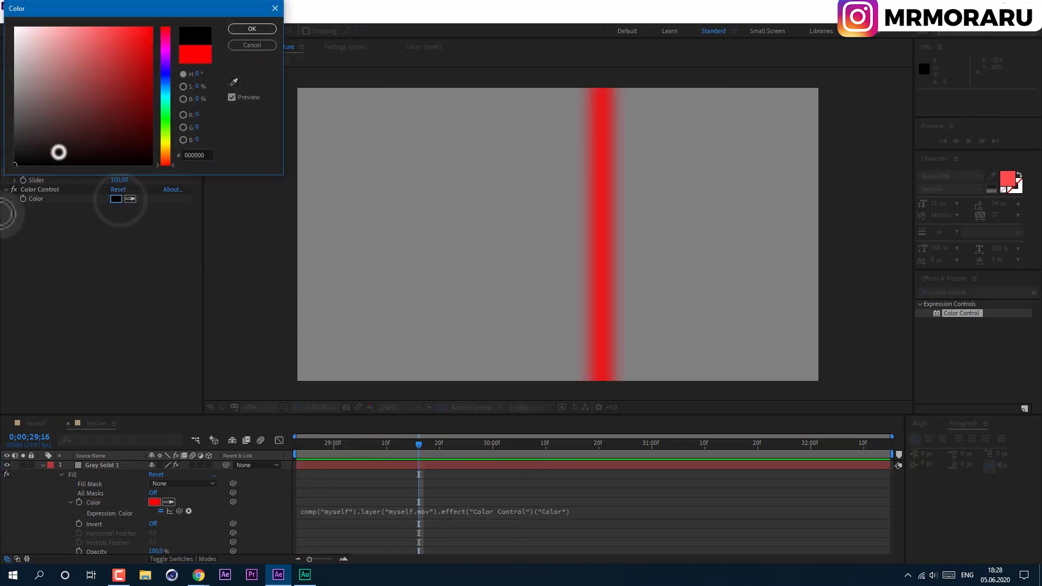
{"action": "left_click", "coordinate": [250, 30]}
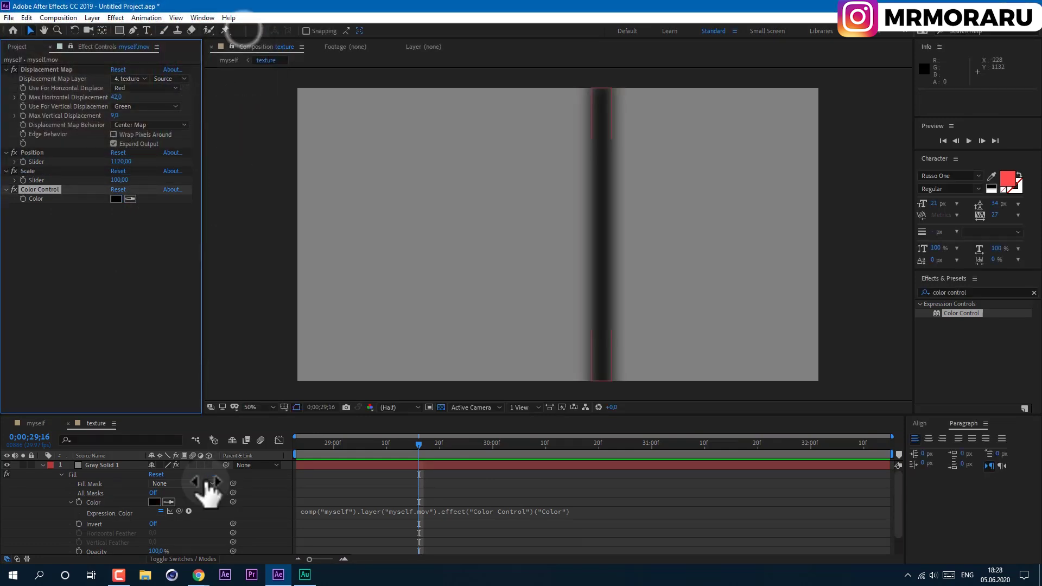
{"action": "left_click", "coordinate": [43, 465]}
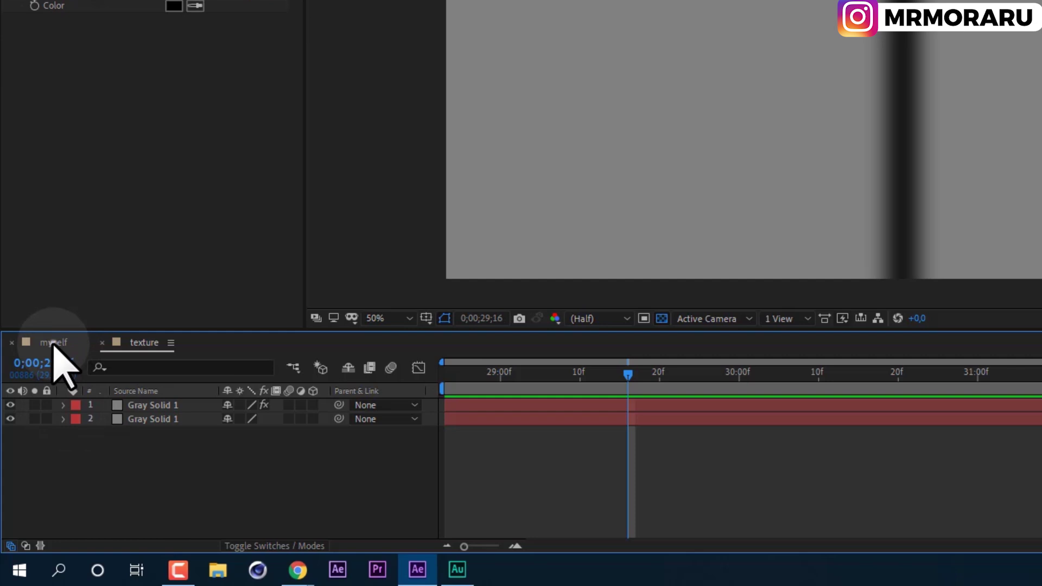
Step: In the myself composition, try the Position slider at 1072 and vary the Scale slider, and open the Color Control colour for editing
{"action": "left_click", "coordinate": [54, 343]}
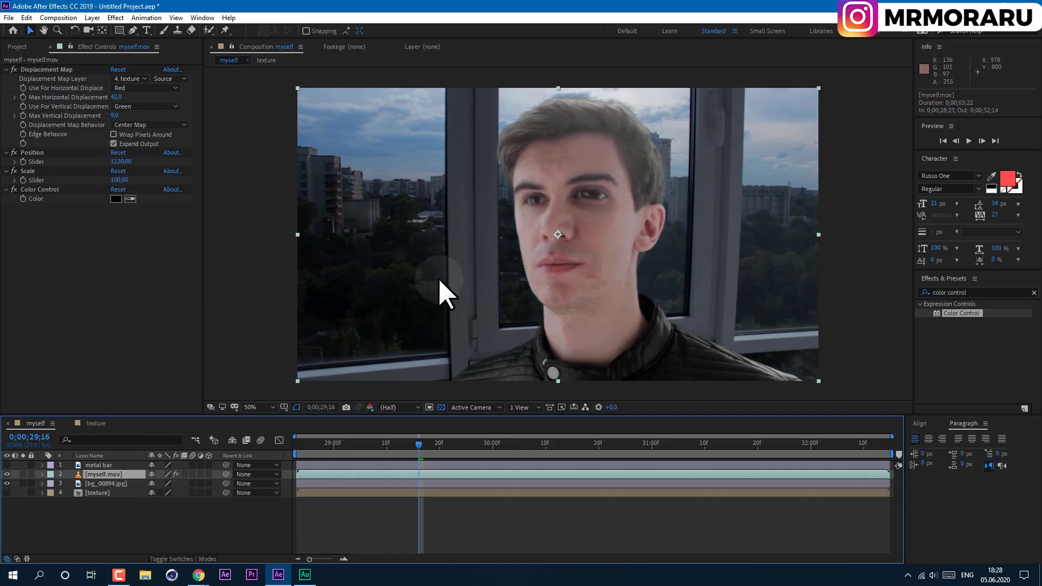
{"action": "left_click_drag", "start_coordinate": [121, 162], "coordinate": [211, 196]}
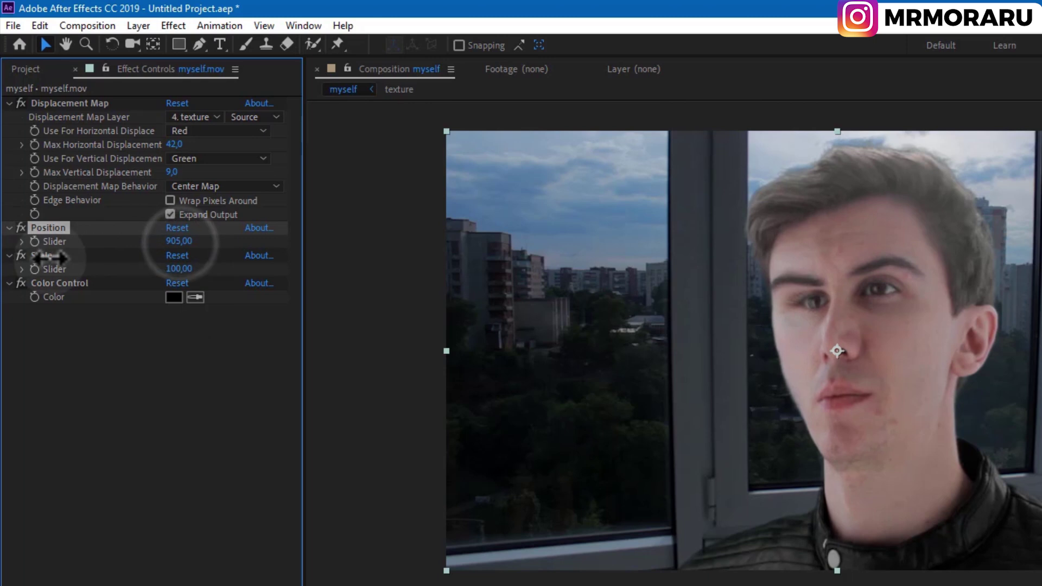
{"action": "left_click_drag", "start_coordinate": [316, 293], "coordinate": [275, 321]}
{"action": "left_click_drag", "start_coordinate": [177, 268], "coordinate": [119, 290]}
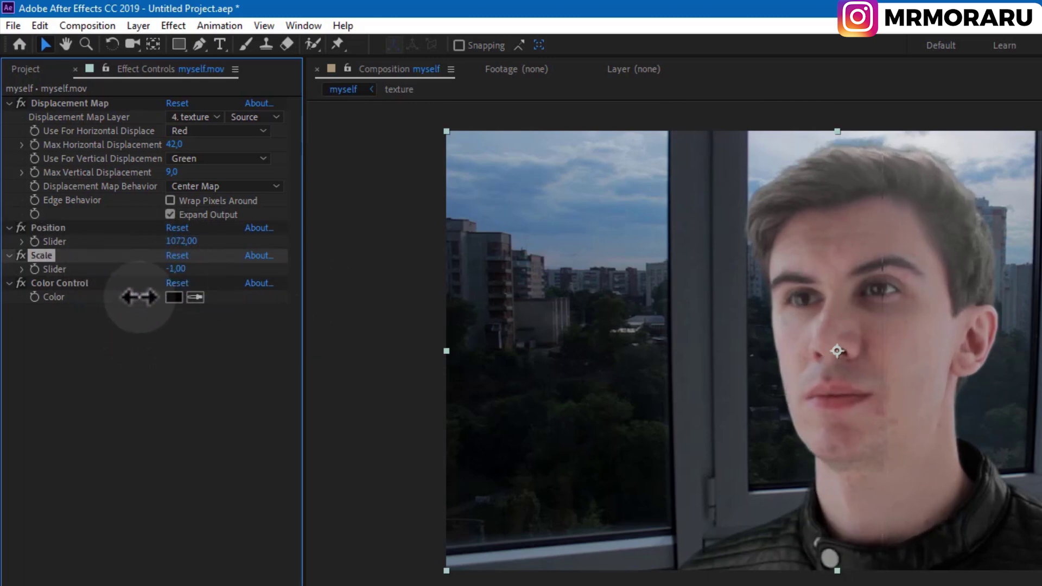
{"action": "left_click", "coordinate": [174, 296]}
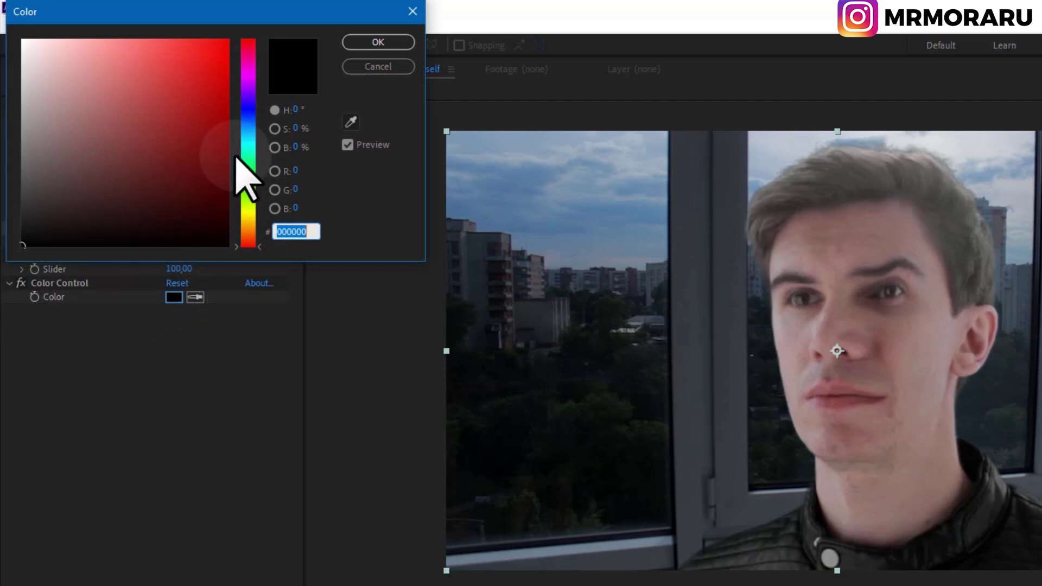
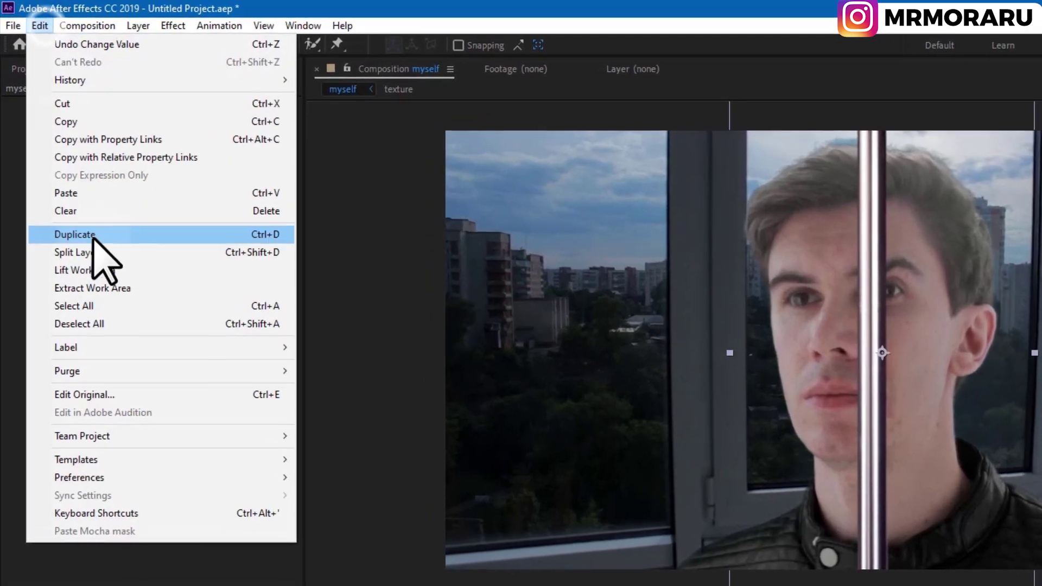
Step: Duplicate the metal bar layer in the myself composition and hide the metal bar 2 copy
{"action": "left_click", "coordinate": [76, 178]}
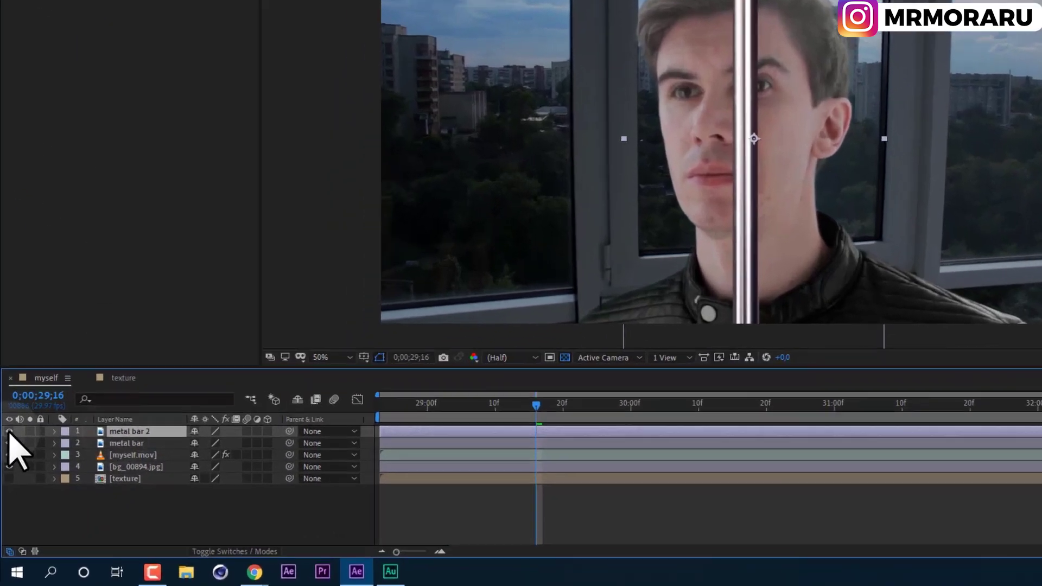
{"action": "left_click", "coordinate": [6, 465]}
Step: Draw a tall rectangular mask around the visible bar on the original metal bar layer
{"action": "left_click", "coordinate": [142, 419]}
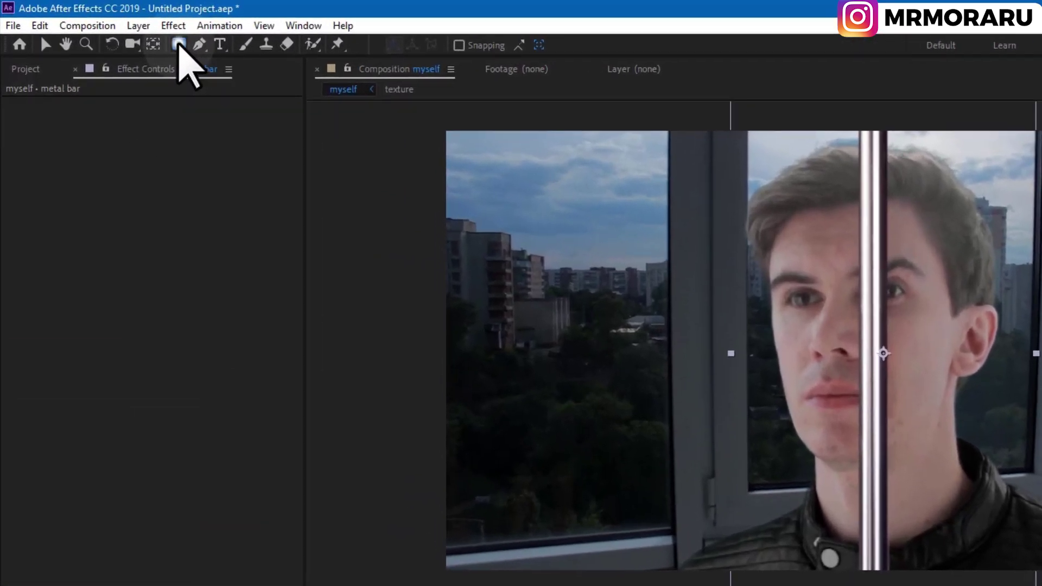
{"action": "left_click", "coordinate": [179, 45]}
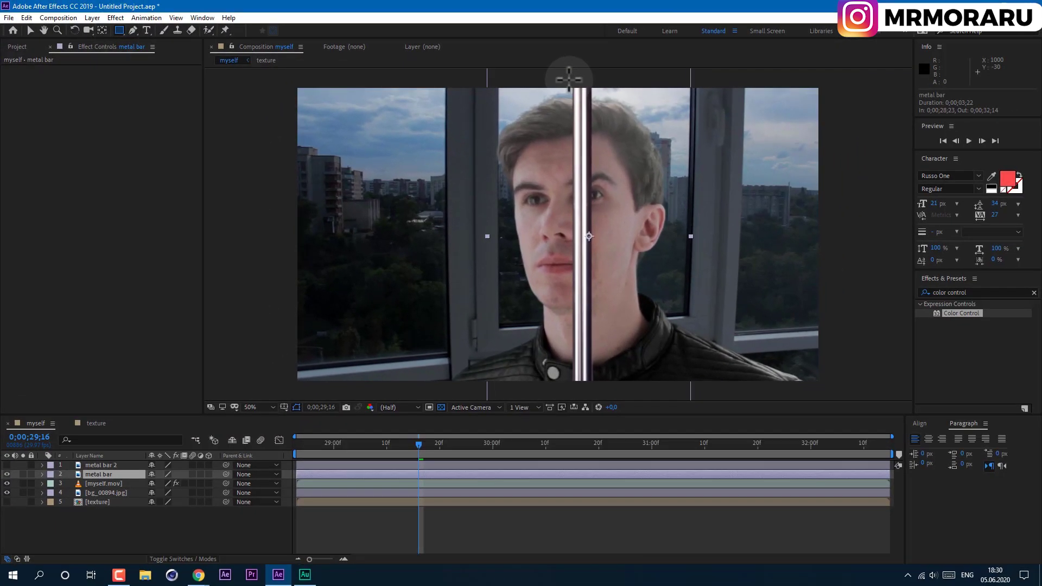
{"action": "mouse_move", "coordinate": [569, 79]}
{"action": "left_mouse_down"}
{"action": "mouse_move", "coordinate": [605, 373]}
{"action": "mouse_move", "coordinate": [590, 399]}
{"action": "mouse_move", "coordinate": [597, 393]}
{"action": "left_mouse_up"}
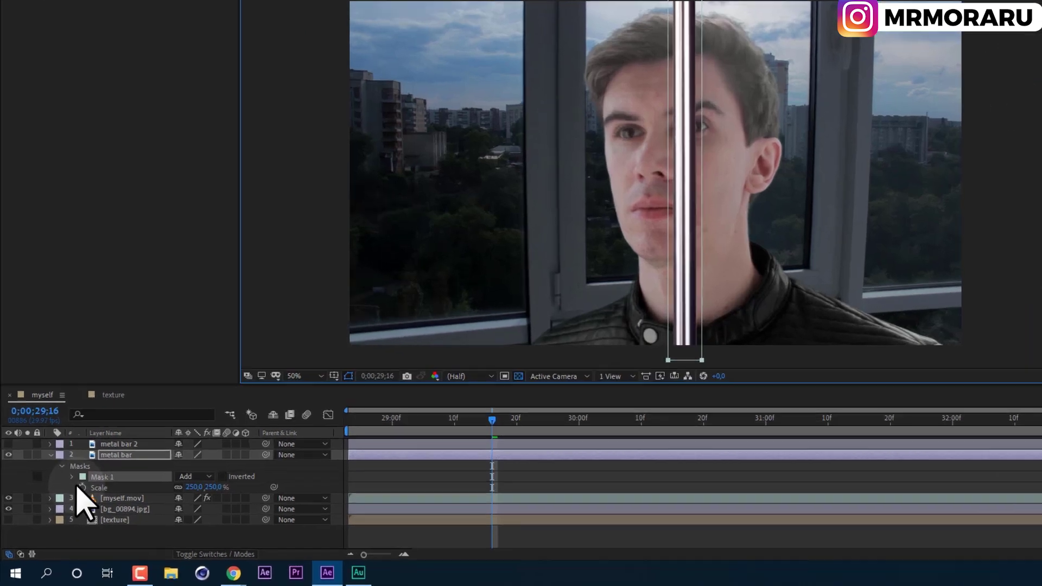
Step: Expand the properties of Mask 1 on metal bar, test negative Mask Expansion values and leave it at 1 pixel
{"action": "left_click", "coordinate": [71, 477]}
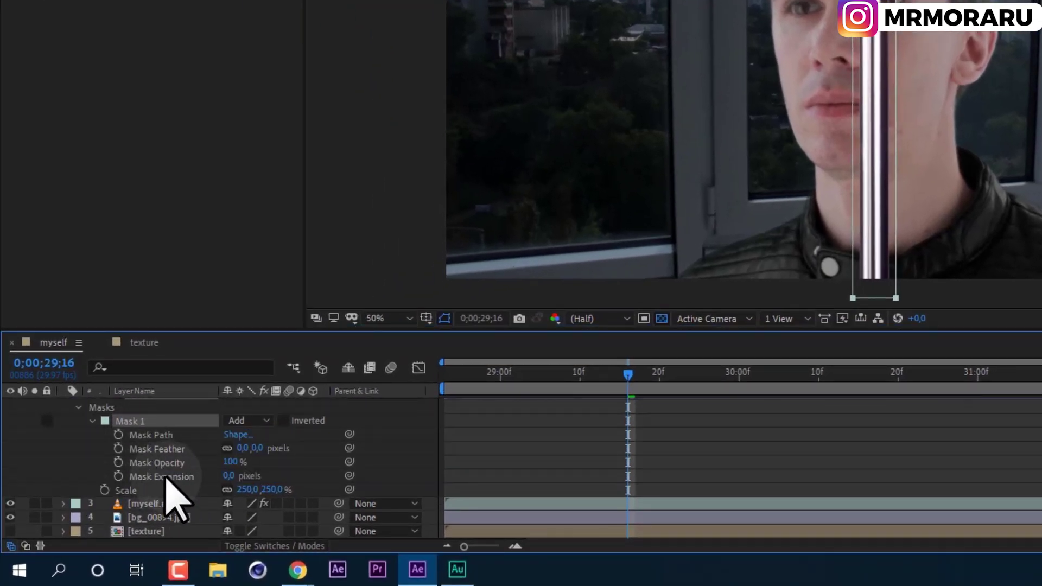
{"action": "left_click_drag", "start_coordinate": [225, 476], "coordinate": [207, 472]}
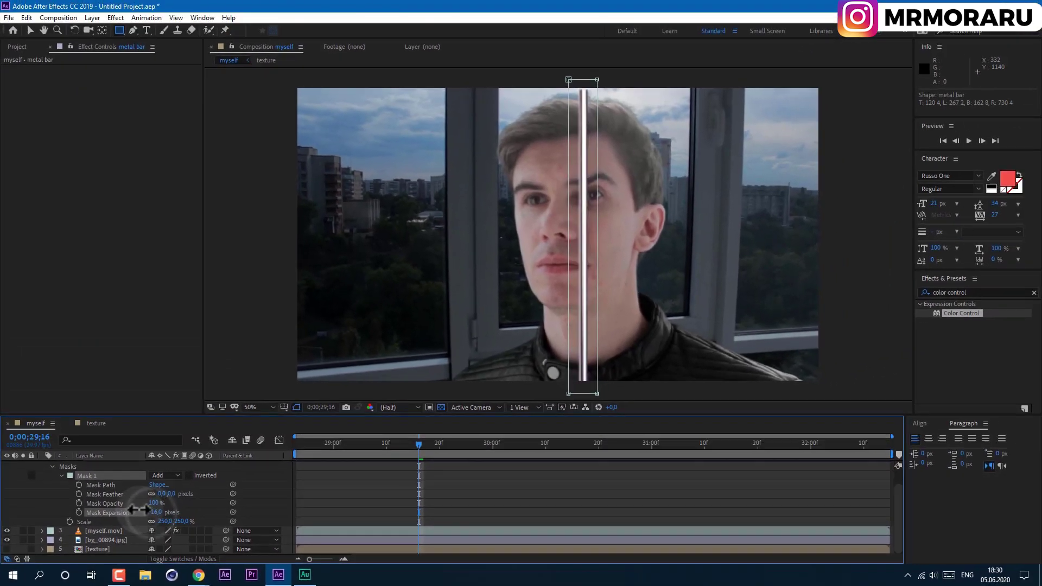
{"action": "left_click_drag", "start_coordinate": [135, 509], "coordinate": [146, 509]}
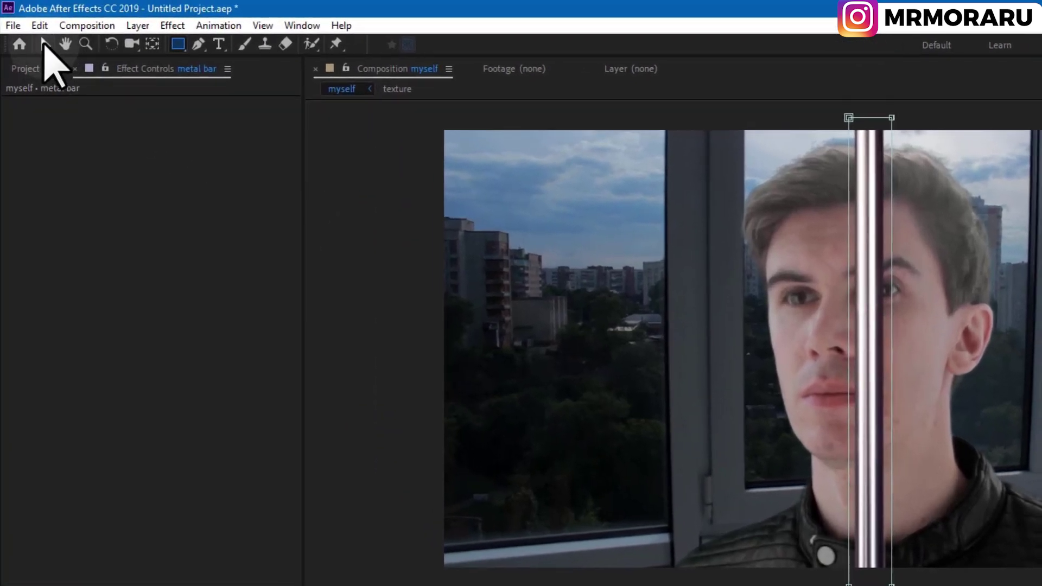
Step: Stretch Mask 1 of the metal bar layer vertically well past the upper and lower edges of the frame
{"action": "left_click", "coordinate": [30, 30]}
{"action": "left_click", "coordinate": [608, 82]}
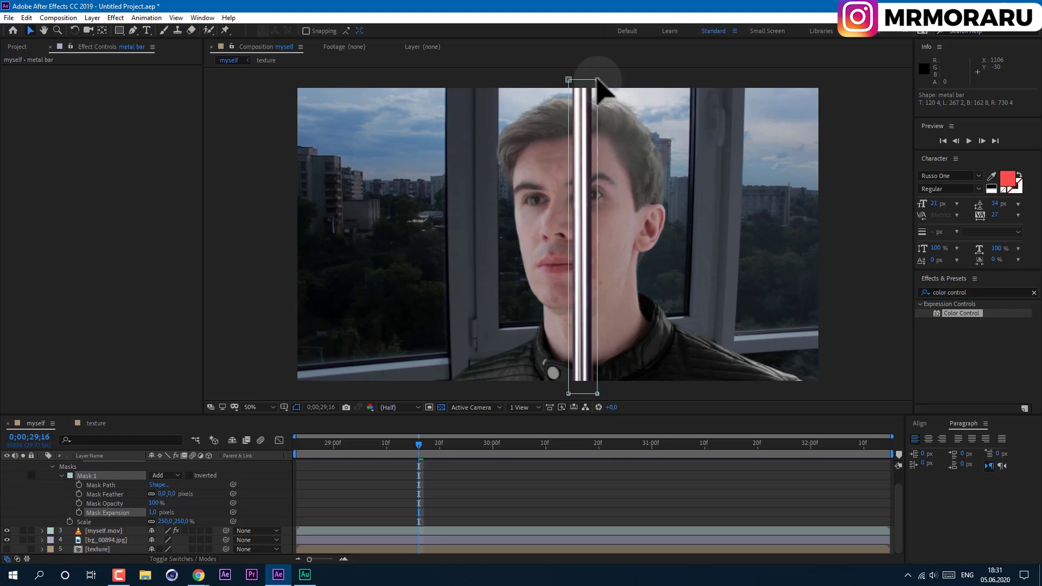
{"action": "double_click", "coordinate": [597, 80]}
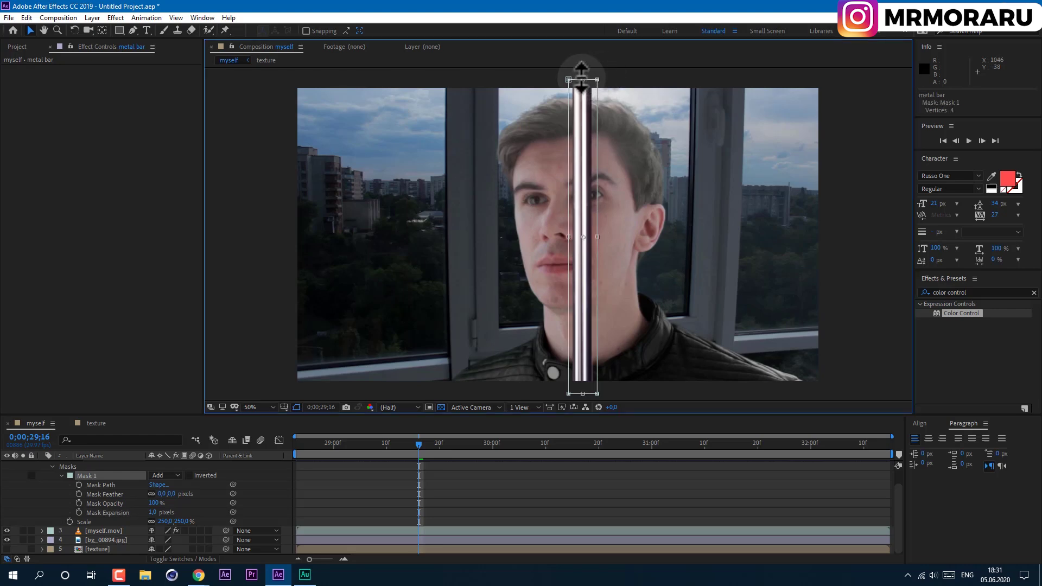
{"action": "left_click_drag", "start_coordinate": [581, 78], "coordinate": [583, 47]}
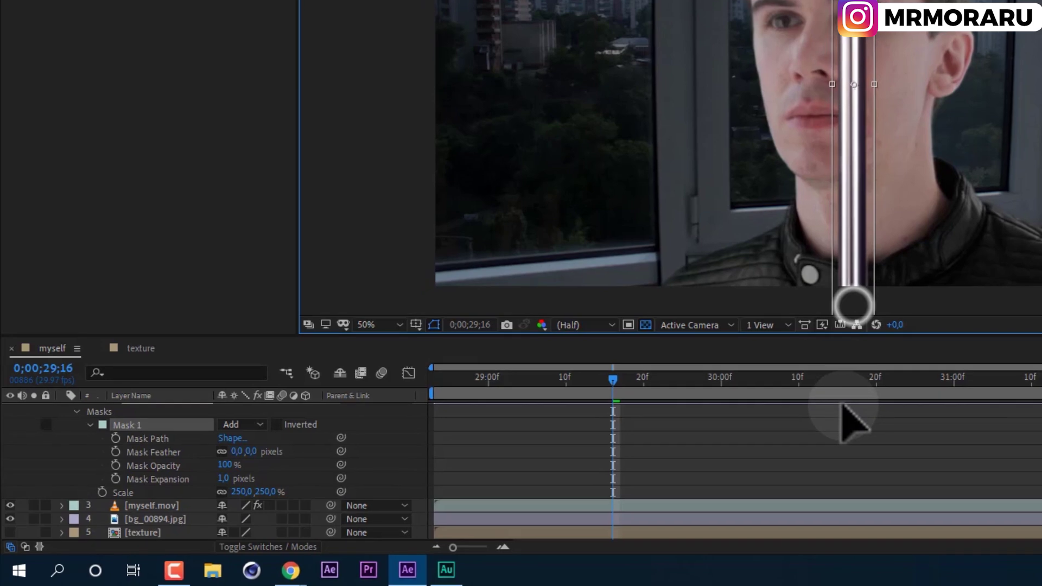
Step: Animate Mask 1's Mask Expansion with keyframes from 0 pixels at 0;00;29;29 to -24 pixels at 0;00;30;19
{"action": "left_click_drag", "start_coordinate": [418, 444], "coordinate": [486, 417]}
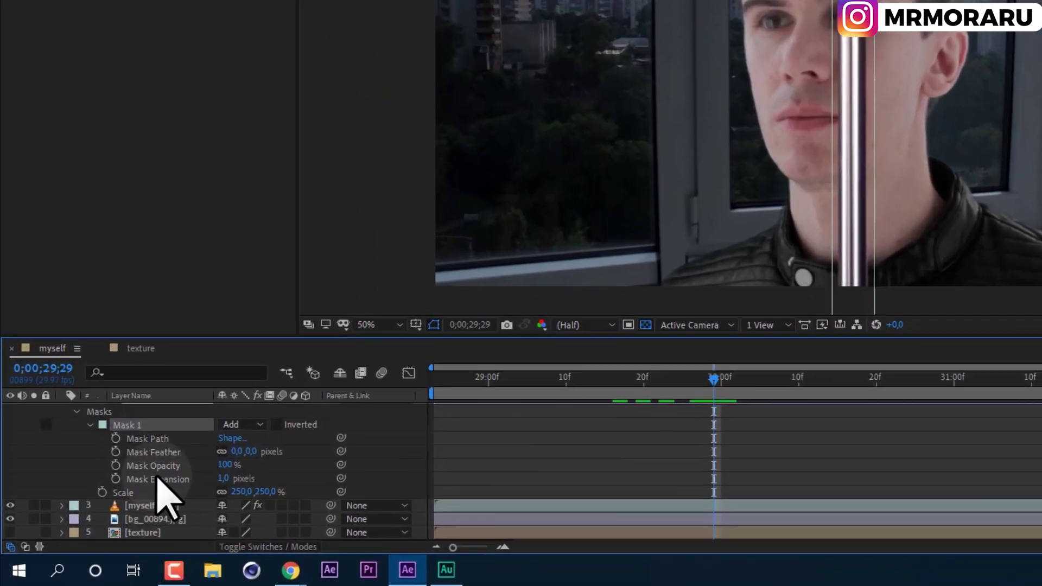
{"action": "left_click", "coordinate": [116, 478]}
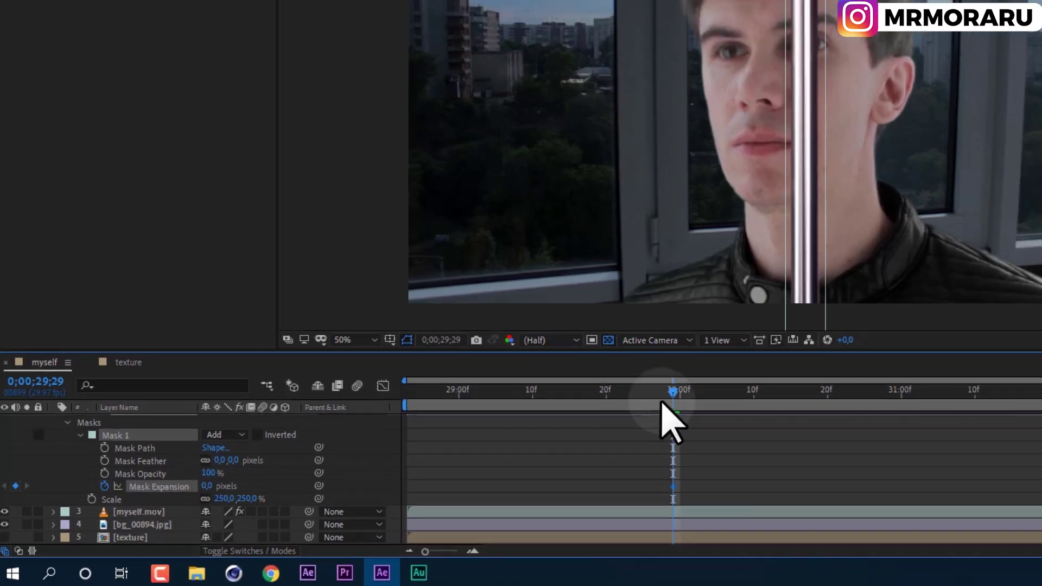
{"action": "left_click_drag", "start_coordinate": [740, 378], "coordinate": [831, 383]}
{"action": "left_click_drag", "start_coordinate": [555, 452], "coordinate": [594, 474]}
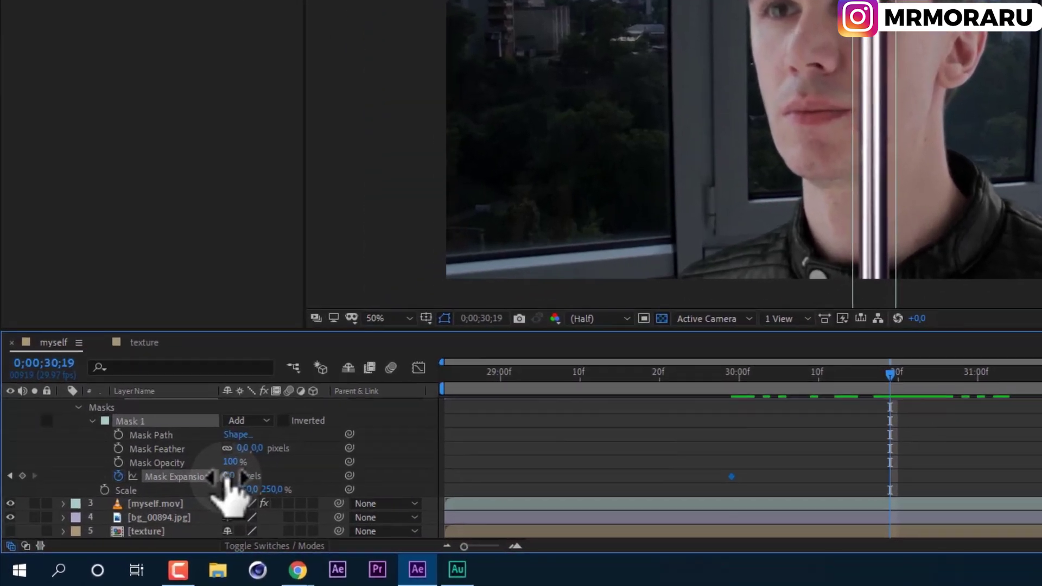
{"action": "left_click_drag", "start_coordinate": [195, 493], "coordinate": [215, 481]}
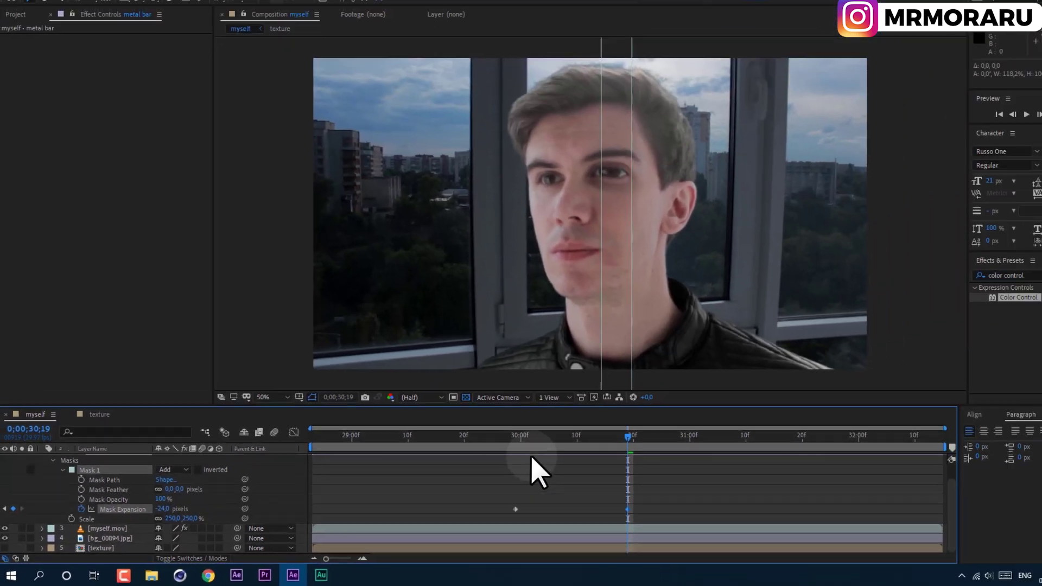
Step: Scrub through the metal bar's mask animation and collapse the layer's properties
{"action": "left_click_drag", "start_coordinate": [734, 375], "coordinate": [858, 398]}
{"action": "left_click_drag", "start_coordinate": [571, 460], "coordinate": [608, 461]}
{"action": "scroll", "coordinate": [130, 525], "scroll_direction": "up", "scroll_amount": 1}
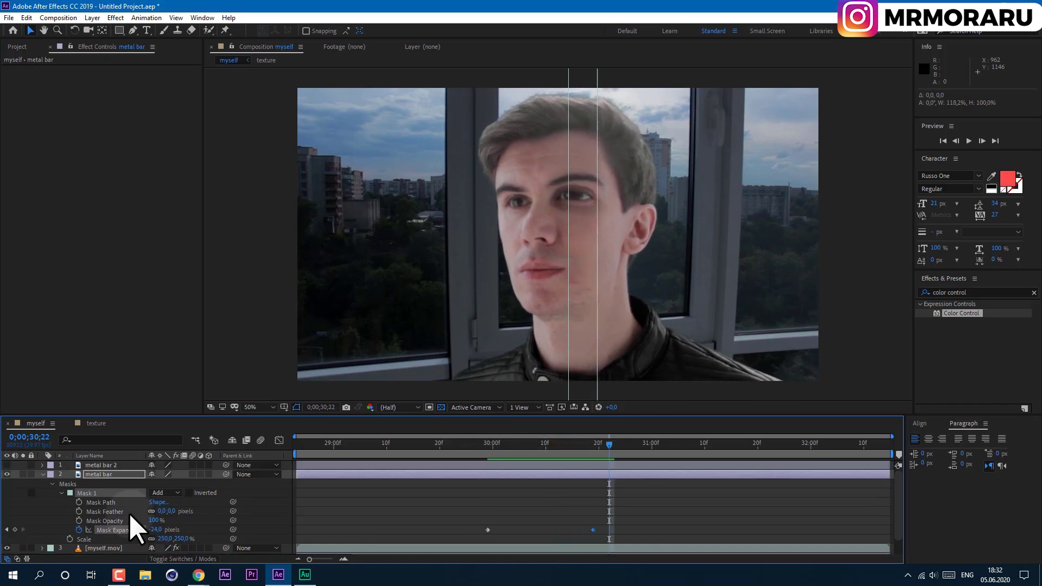
{"action": "left_click", "coordinate": [43, 475]}
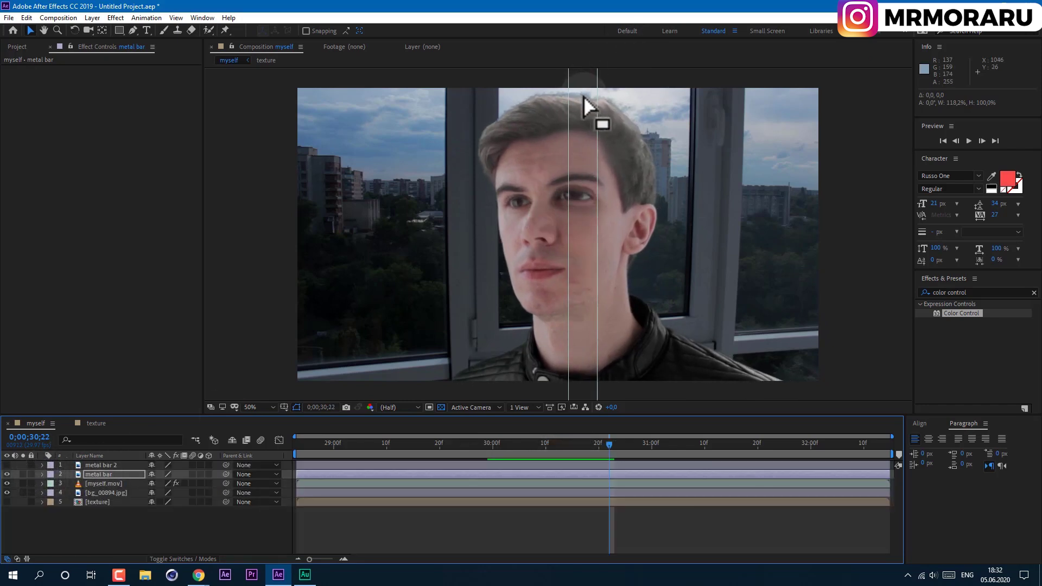
Step: Make the metal bar 2 layer visible, place it directly below myself.mov and scrub through the result
{"action": "left_click", "coordinate": [99, 464]}
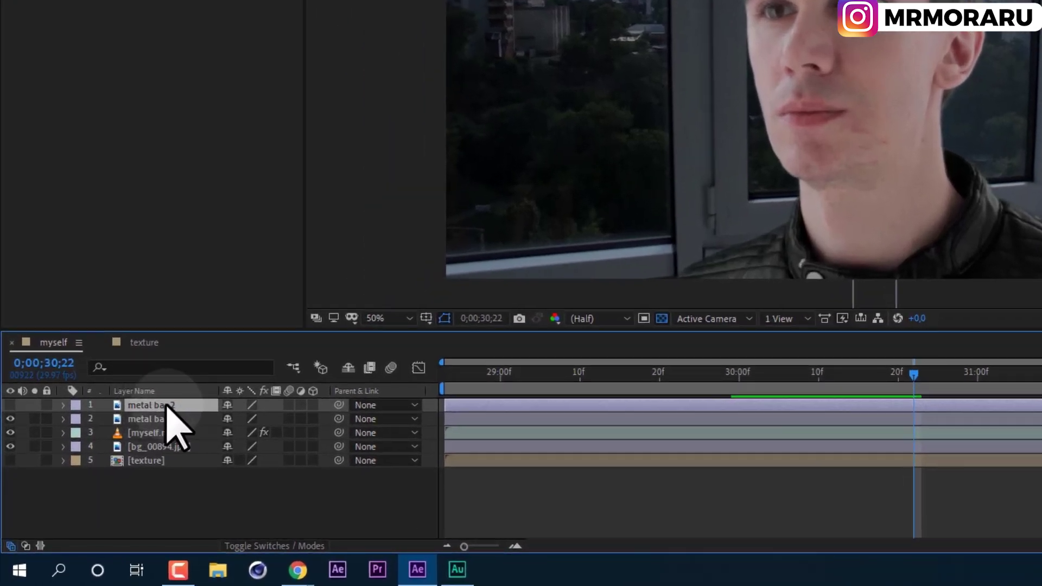
{"action": "left_click", "coordinate": [10, 406]}
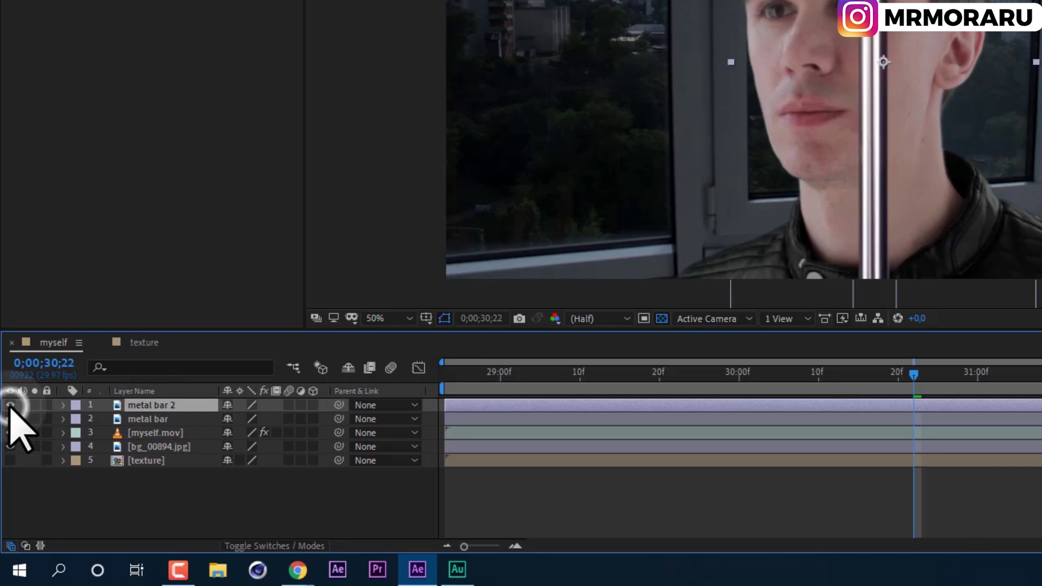
{"action": "key", "text": "F4"}
{"action": "left_click_drag", "start_coordinate": [157, 406], "coordinate": [172, 442]}
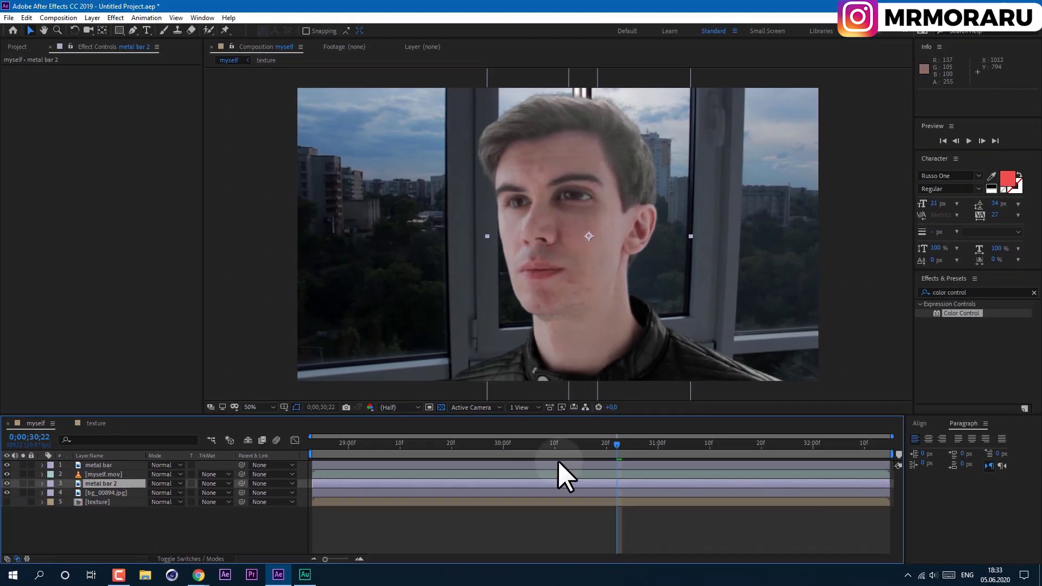
{"action": "left_click", "coordinate": [753, 374]}
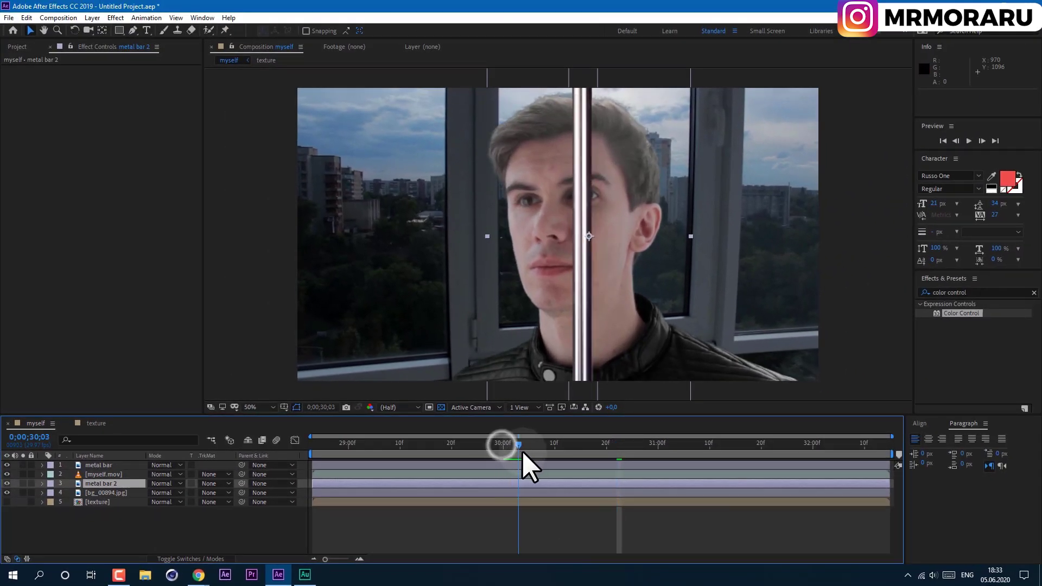
{"action": "left_click_drag", "start_coordinate": [522, 451], "coordinate": [600, 473]}
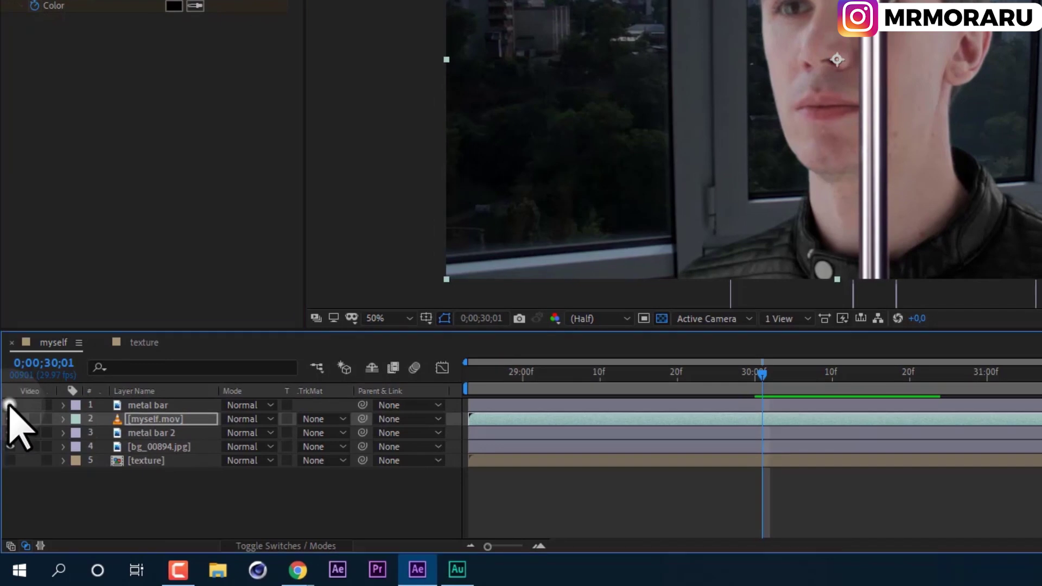
Step: Hide the metal bar layer and reveal the keyframed properties of myself.mov
{"action": "left_click", "coordinate": [10, 405]}
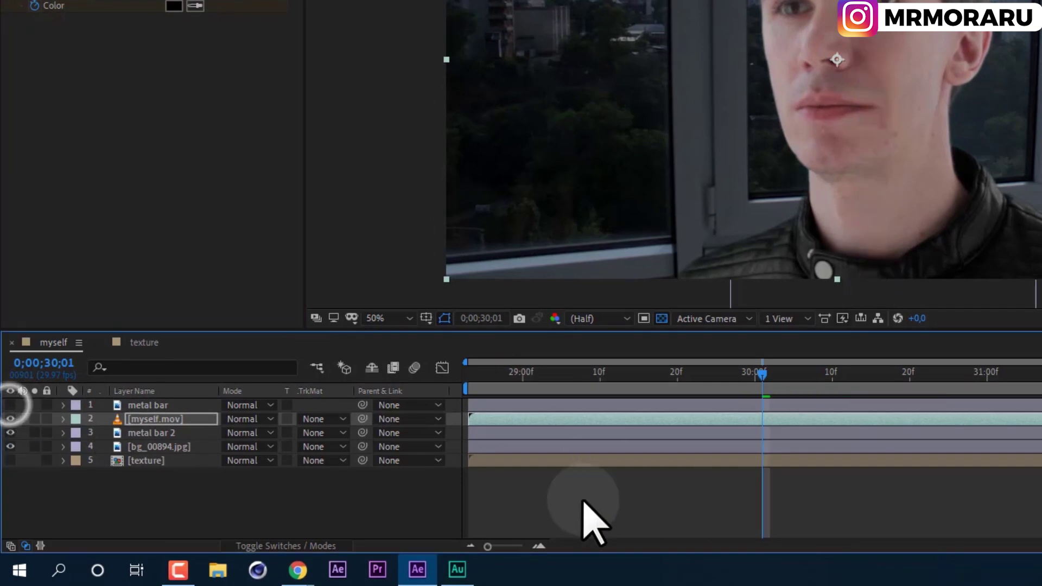
{"action": "left_click", "coordinate": [769, 418]}
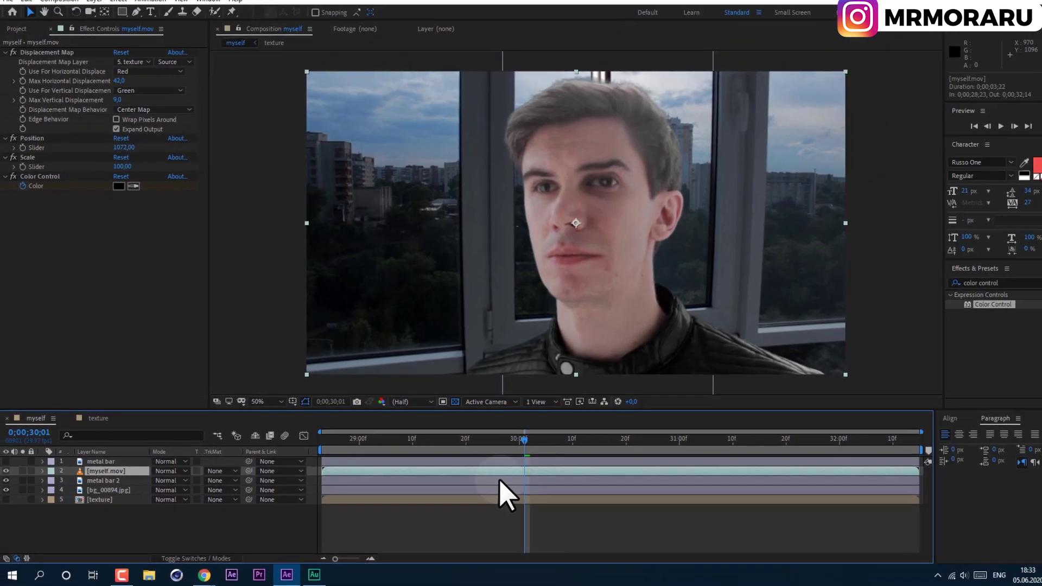
{"action": "key", "text": "u"}
Step: At 0;00;30;14, set the Color Control colour of myself.mov to grey at 50% brightness (808080)
{"action": "left_click_drag", "start_coordinate": [508, 445], "coordinate": [574, 457]}
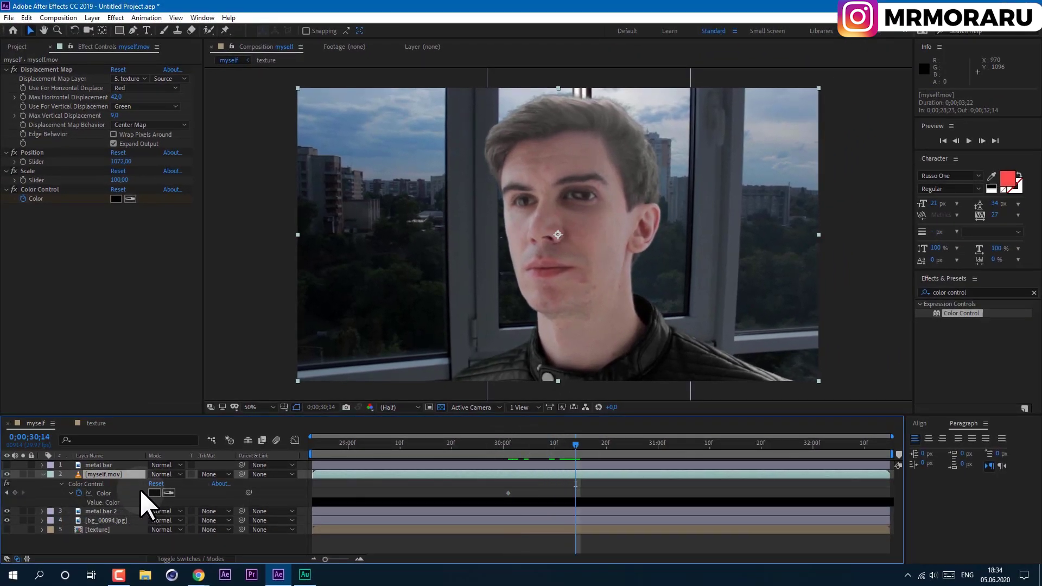
{"action": "left_click", "coordinate": [155, 494]}
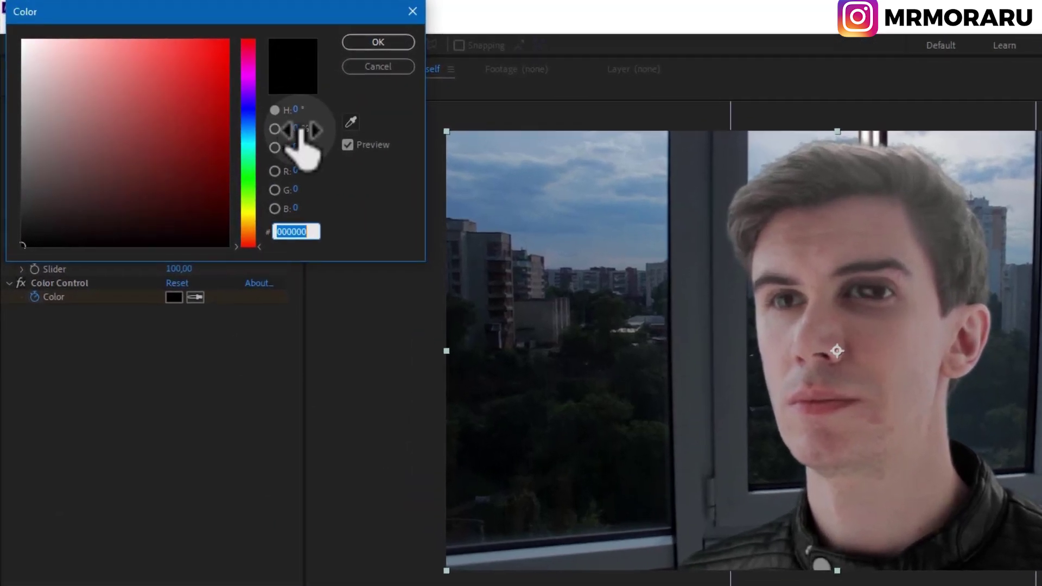
{"action": "left_click", "coordinate": [296, 147]}
{"action": "type", "text": "50"}
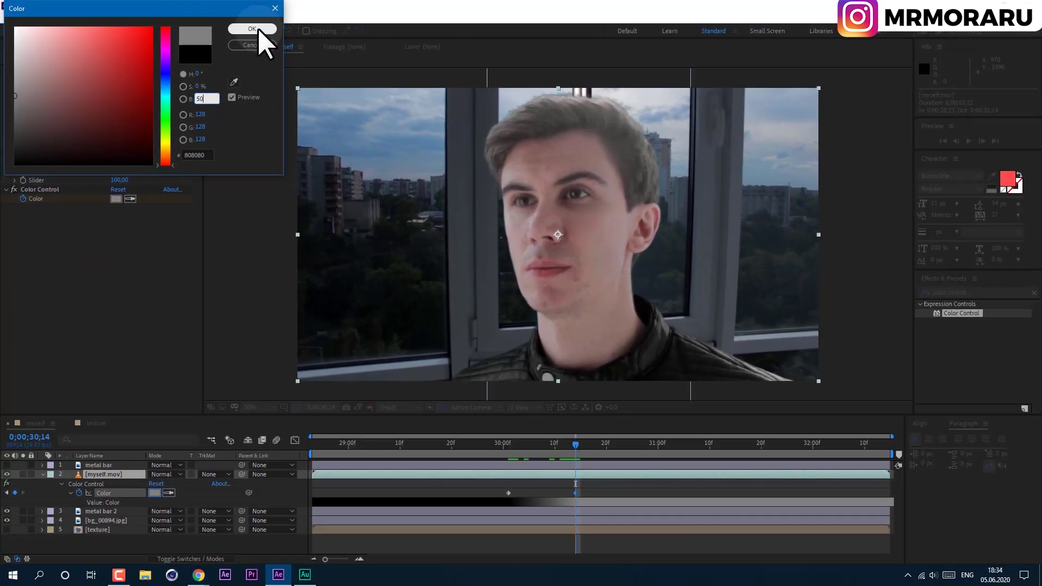
{"action": "left_click", "coordinate": [254, 29]}
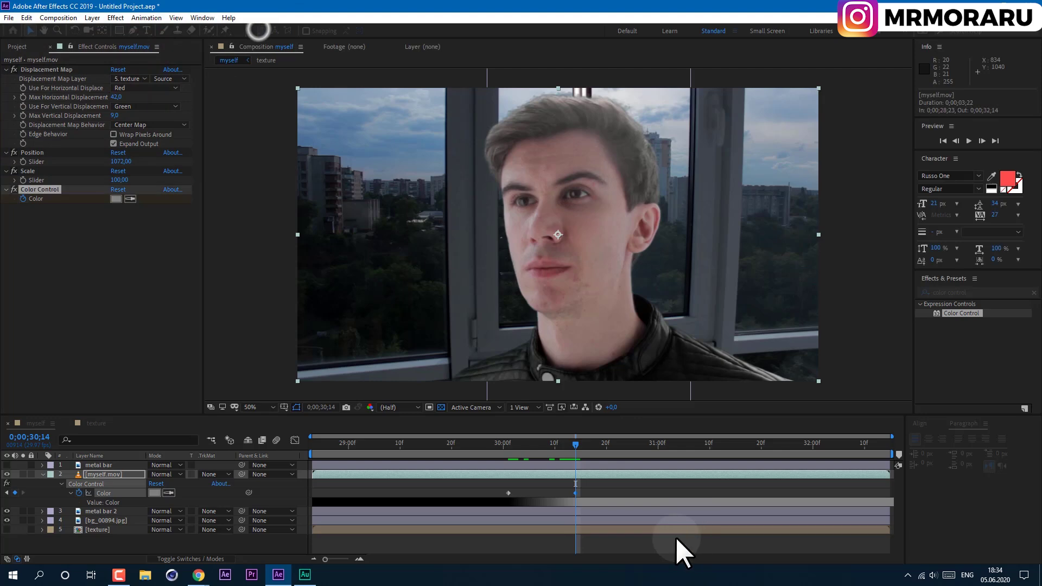
Step: Shift the black and grey colour keyframes to about 0;00;30;20 and 0;00;31;14, and copy the grey one to 0;00;29;25
{"action": "left_click_drag", "start_coordinate": [576, 493], "coordinate": [675, 502]}
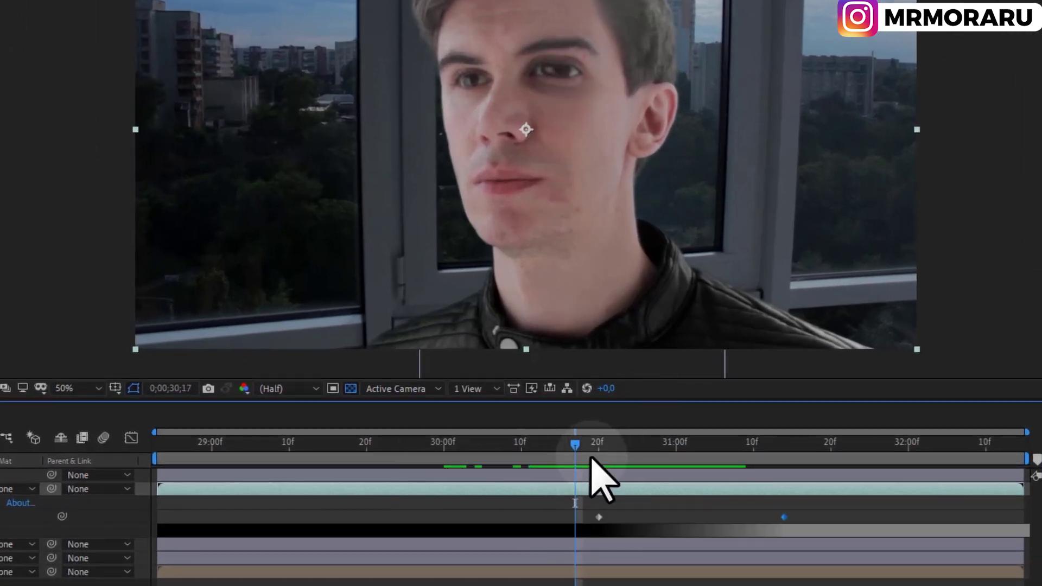
{"action": "left_click_drag", "start_coordinate": [575, 444], "coordinate": [698, 480]}
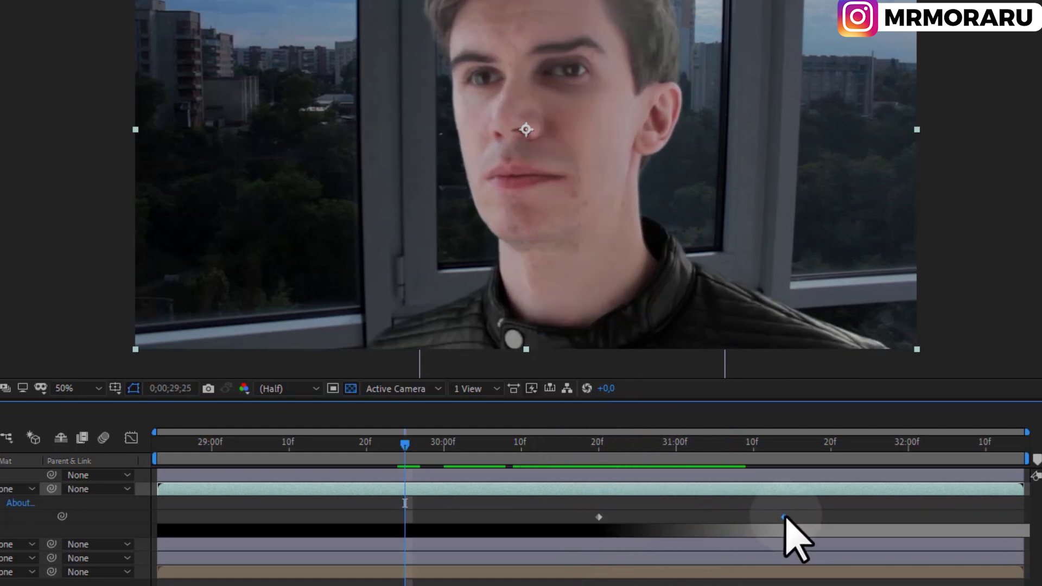
{"action": "left_click", "coordinate": [775, 515]}
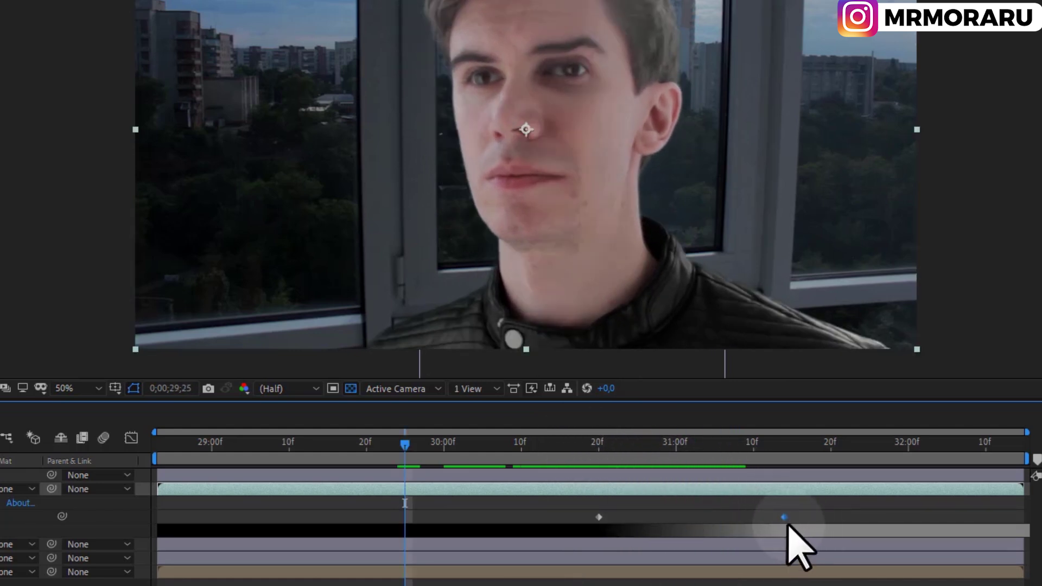
{"action": "left_click_drag", "start_coordinate": [402, 446], "coordinate": [411, 478]}
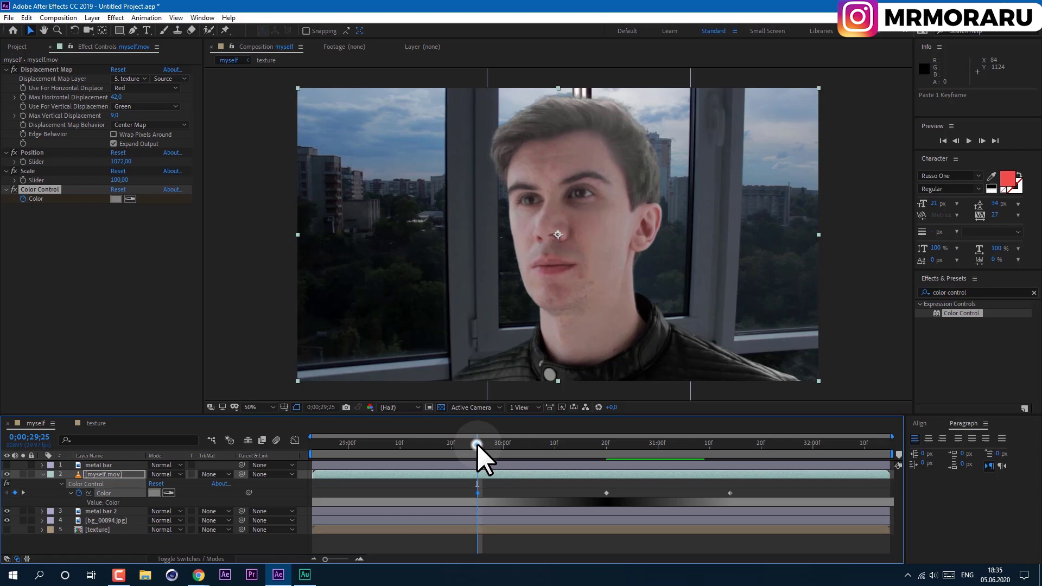
Step: Animate the Scale slider of myself.mov with keyframes from 100 at 0;00;30;04 to 20 at 0;00;30;26
{"action": "left_click_drag", "start_coordinate": [405, 443], "coordinate": [535, 480]}
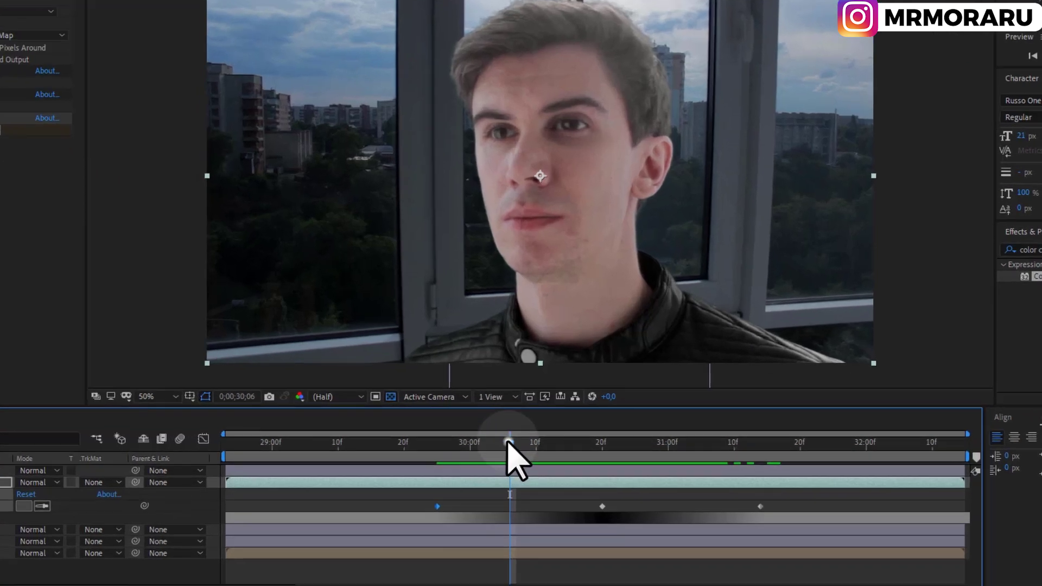
{"action": "left_click_drag", "start_coordinate": [534, 443], "coordinate": [517, 449]}
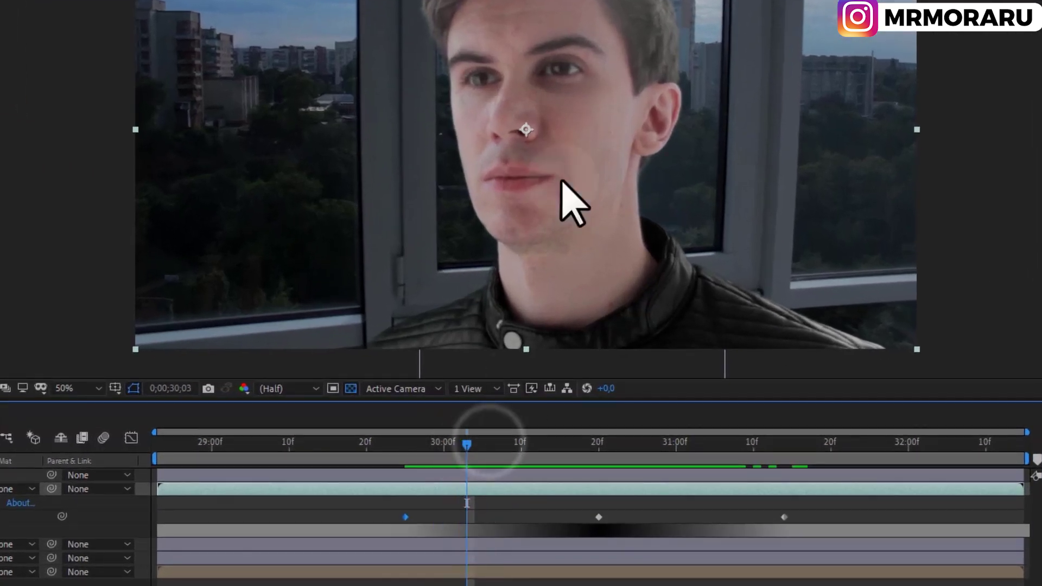
{"action": "left_click", "coordinate": [467, 442]}
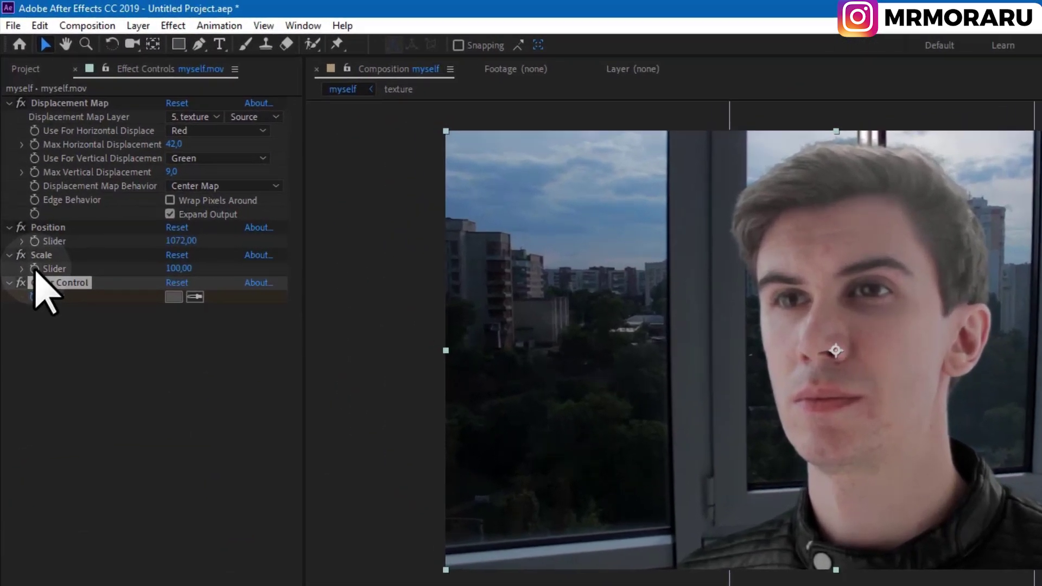
{"action": "left_click", "coordinate": [26, 201]}
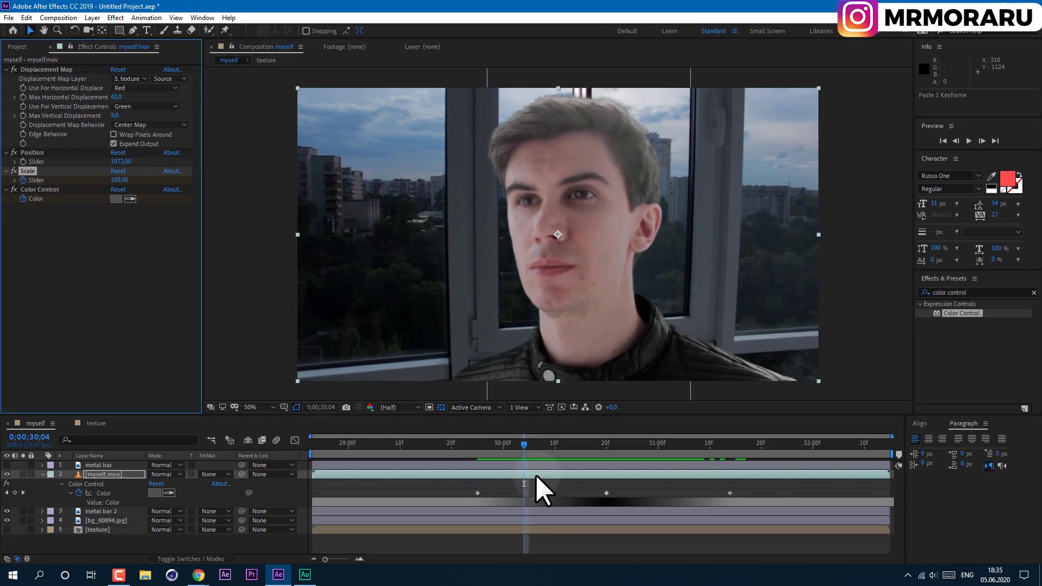
{"action": "key", "text": "u"}
{"action": "left_click_drag", "start_coordinate": [574, 446], "coordinate": [639, 467]}
{"action": "left_click_drag", "start_coordinate": [117, 180], "coordinate": [100, 180]}
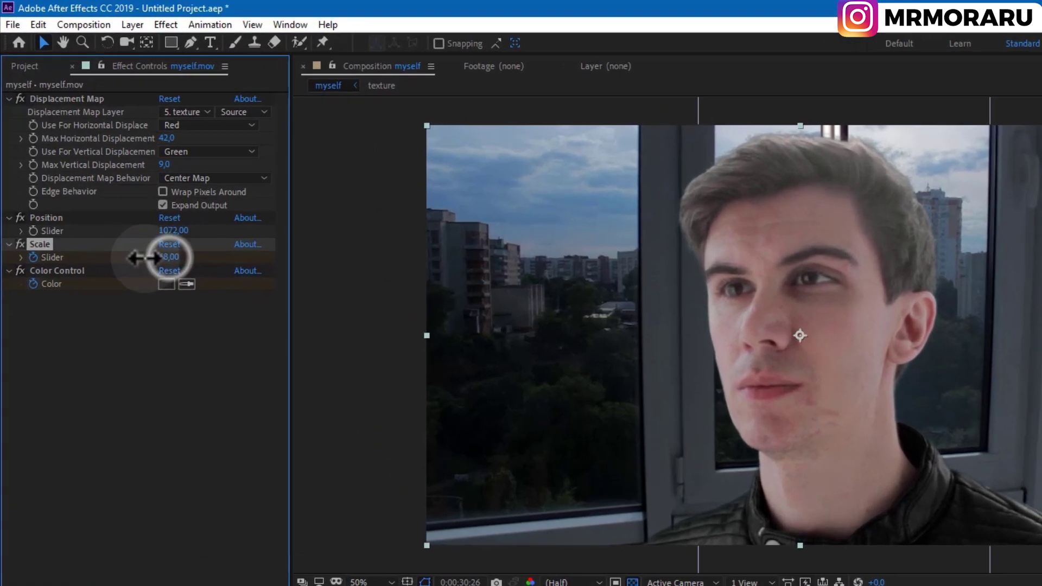
{"action": "left_click_drag", "start_coordinate": [144, 257], "coordinate": [108, 258]}
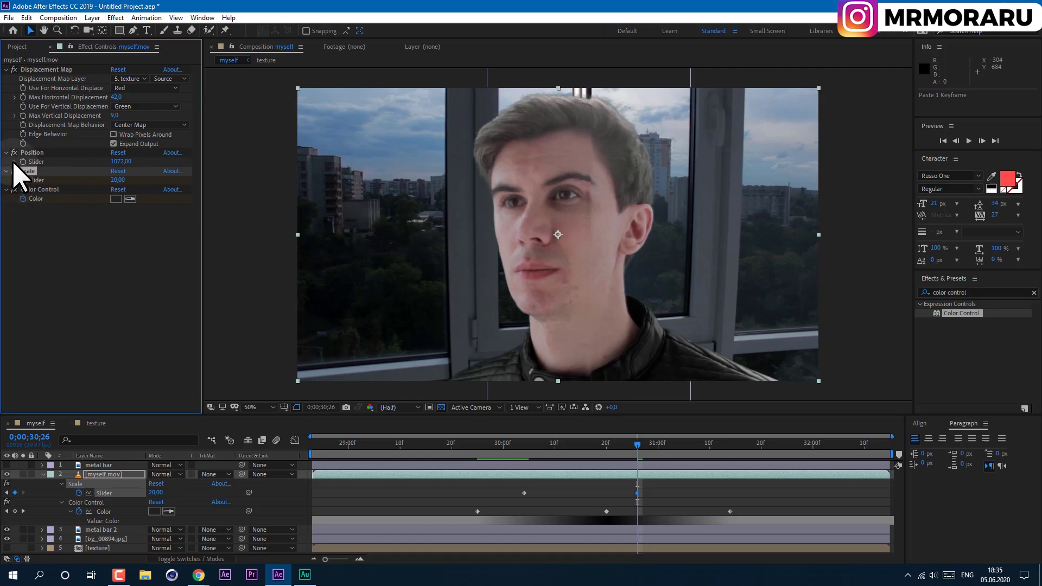
Step: Animate the Position slider of myself.mov with keyframes from 1072 at 0;00;30;04 to 1041 at 0;00;30;26
{"action": "left_click", "coordinate": [524, 444]}
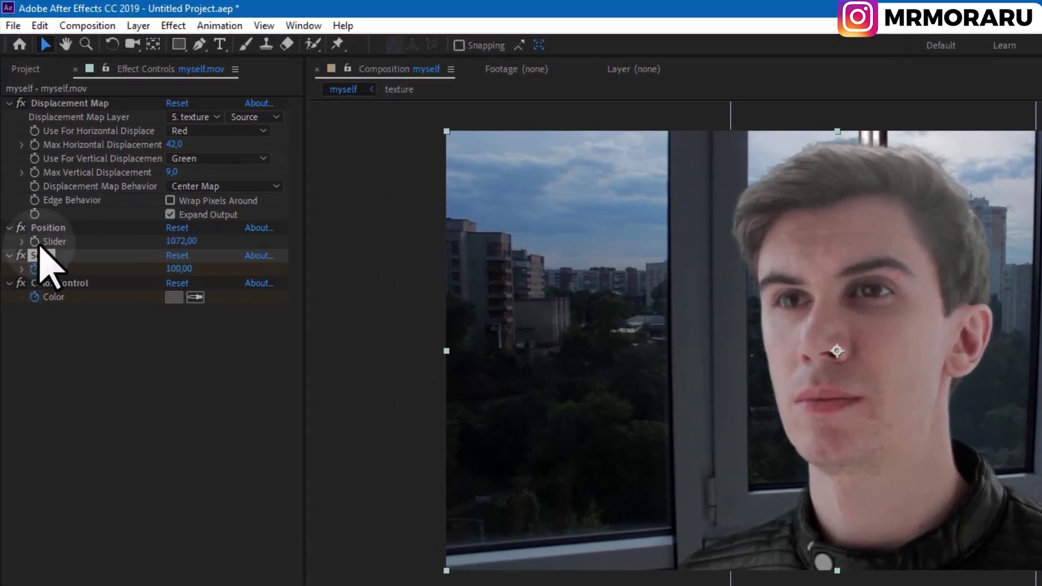
{"action": "left_click", "coordinate": [34, 240]}
{"action": "left_click", "coordinate": [637, 445]}
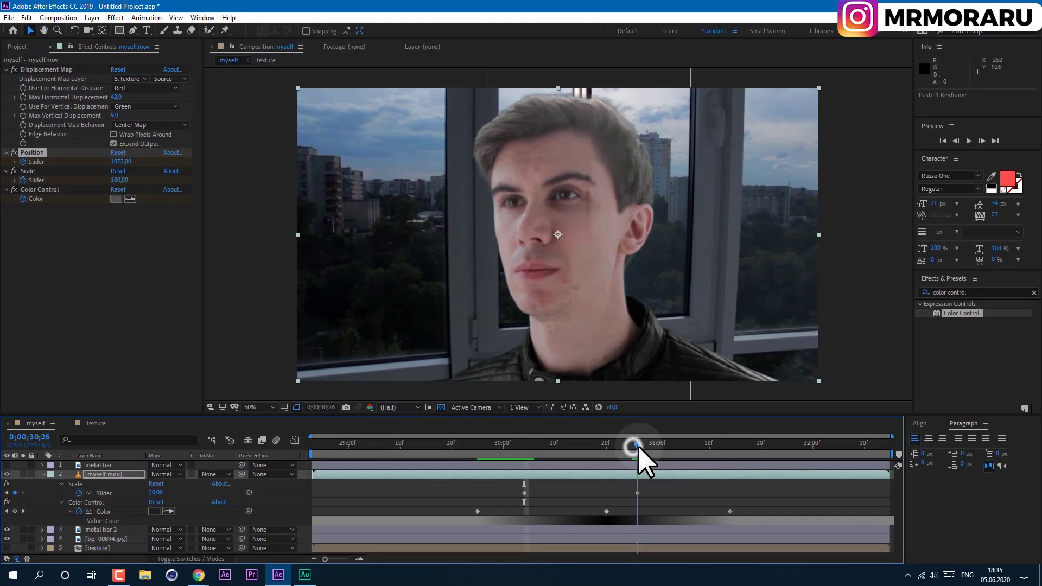
{"action": "left_click_drag", "start_coordinate": [121, 161], "coordinate": [84, 160]}
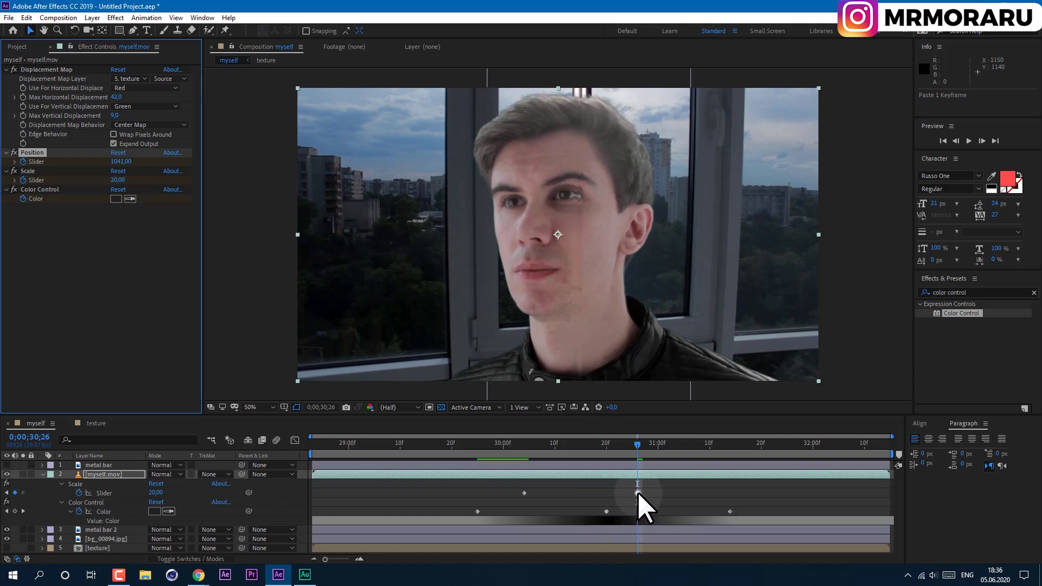
Step: Move the ending Scale and Position slider keyframes of myself.mov to 0;00;30;29
{"action": "left_click_drag", "start_coordinate": [637, 492], "coordinate": [669, 497]}
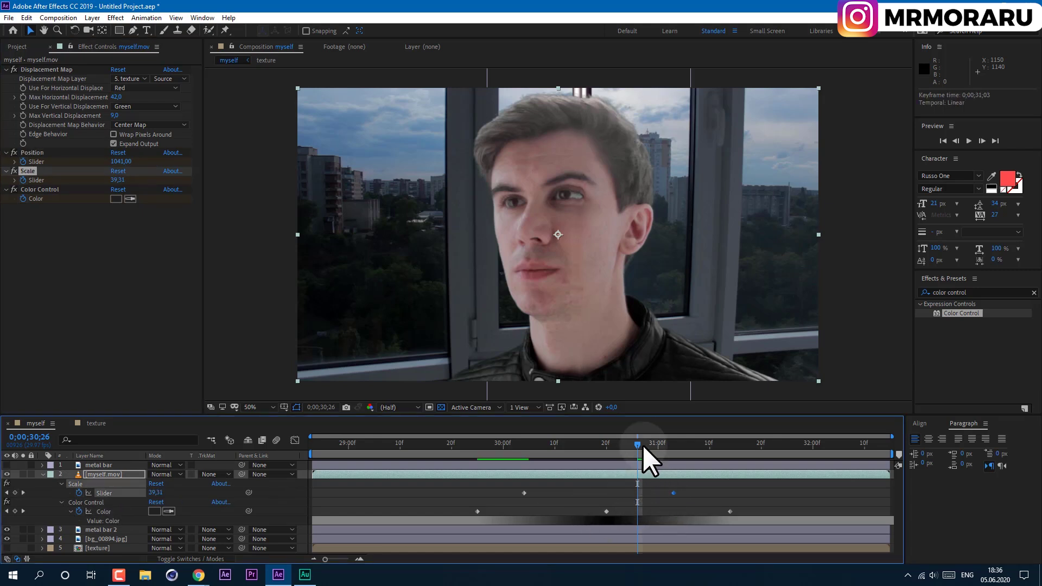
{"action": "left_click_drag", "start_coordinate": [639, 443], "coordinate": [656, 474]}
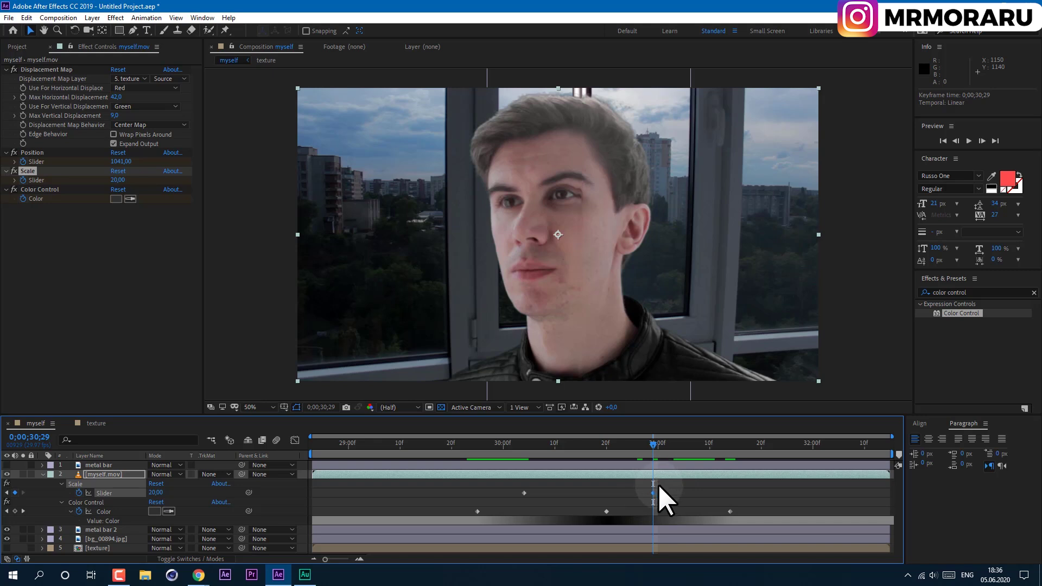
{"action": "key", "text": "u"}
{"action": "mouse_move", "coordinate": [636, 492]}
{"action": "left_mouse_down"}
{"action": "mouse_move", "coordinate": [666, 499]}
{"action": "mouse_move", "coordinate": [656, 500]}
{"action": "left_mouse_up"}
{"action": "left_click_drag", "start_coordinate": [652, 444], "coordinate": [591, 527]}
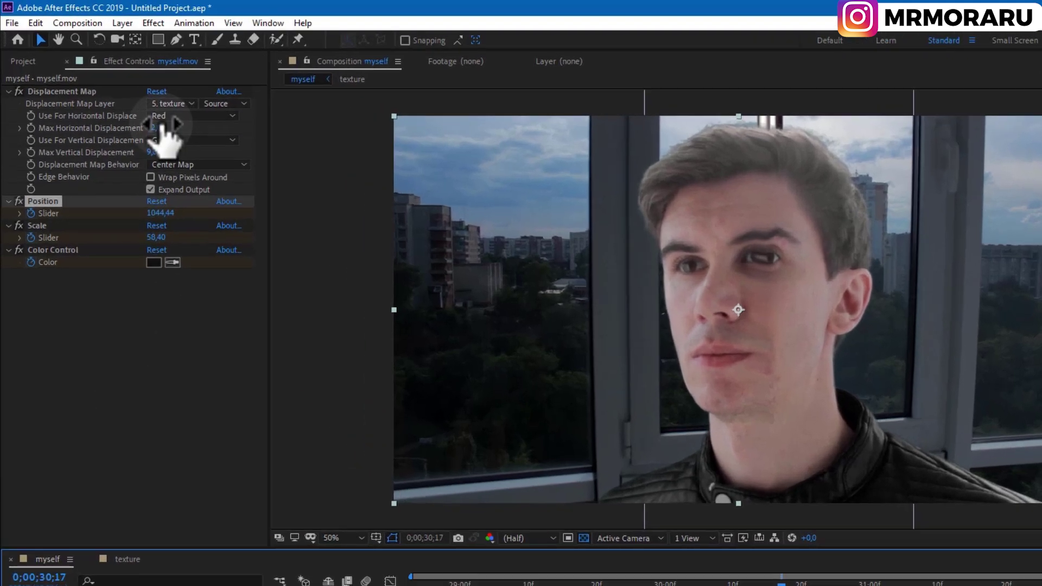
Step: Set the Displacement Map maximums to 73 horizontal and 25 vertical, and delay the ending Position keyframe to 0;00;31;06
{"action": "left_click_drag", "start_coordinate": [117, 97], "coordinate": [134, 100]}
{"action": "left_click_drag", "start_coordinate": [175, 143], "coordinate": [201, 150]}
{"action": "left_click_drag", "start_coordinate": [172, 172], "coordinate": [200, 177]}
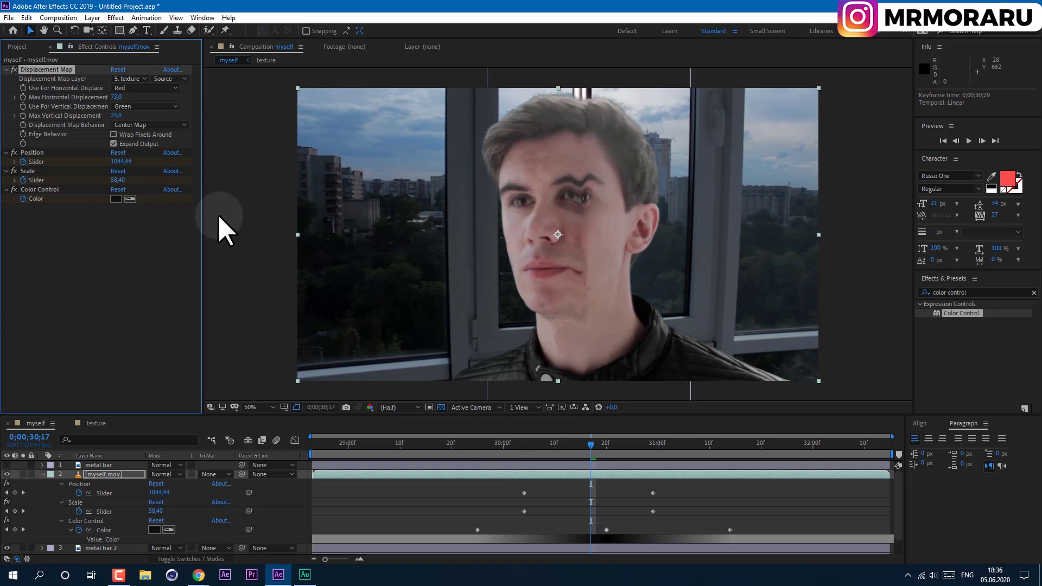
{"action": "left_click_drag", "start_coordinate": [652, 493], "coordinate": [688, 501]}
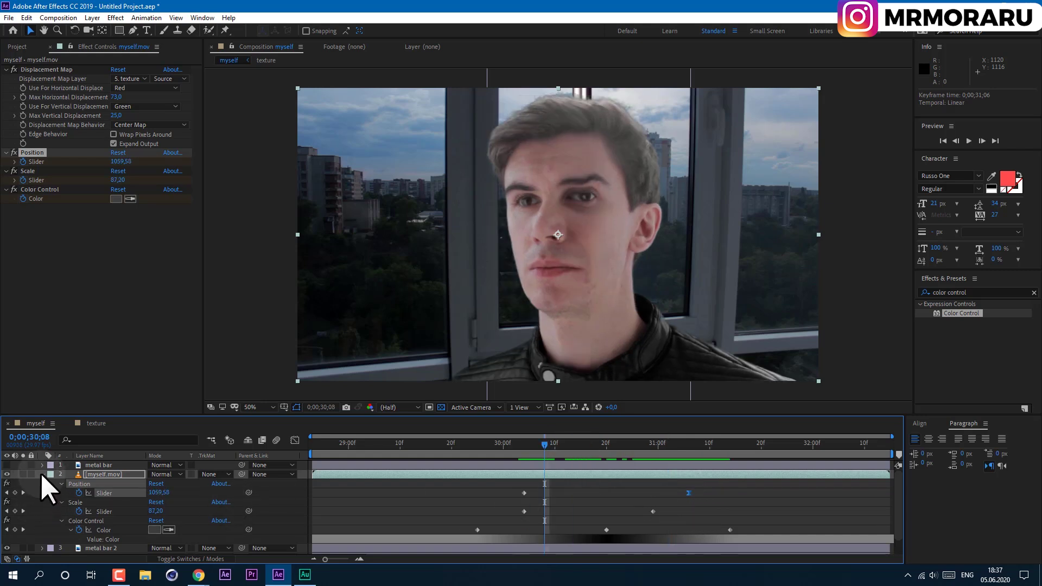
{"action": "left_click", "coordinate": [42, 474]}
Step: Show the metal bar layer again and hide the mask outlines in the composition view
{"action": "left_click", "coordinate": [97, 464]}
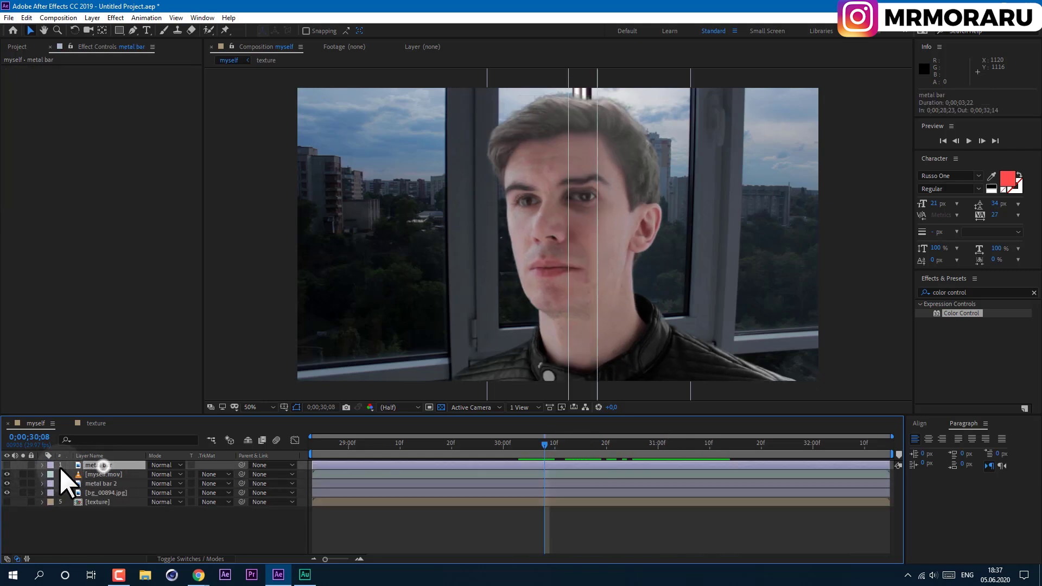
{"action": "left_click", "coordinate": [7, 465]}
{"action": "left_click_drag", "start_coordinate": [544, 444], "coordinate": [592, 468]}
{"action": "left_click", "coordinate": [297, 407]}
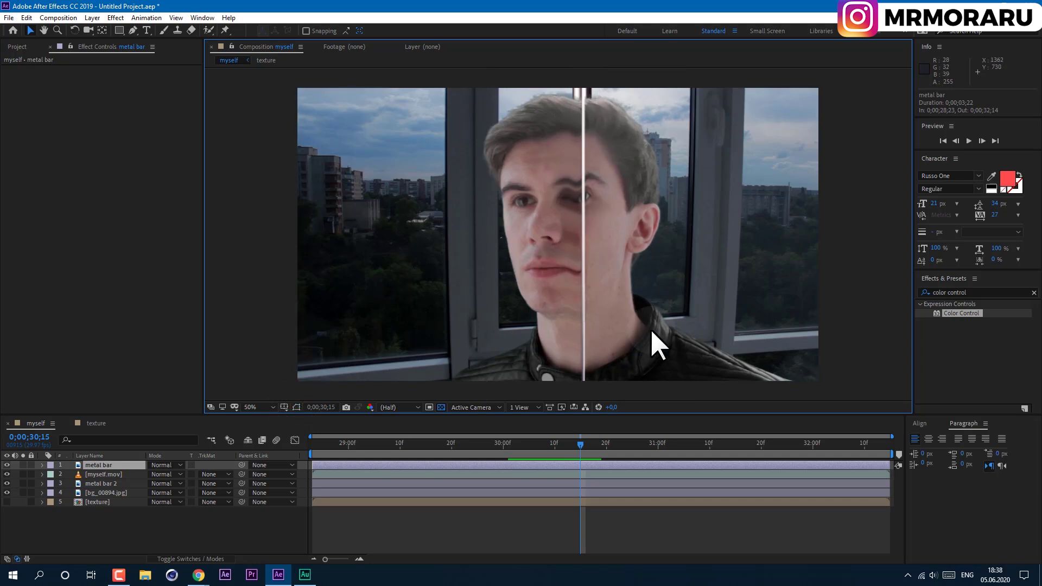
Step: At 0;00;30;15, parent the metal bar 2 layer to the metal bar layer
{"action": "left_click_drag", "start_coordinate": [580, 448], "coordinate": [585, 493]}
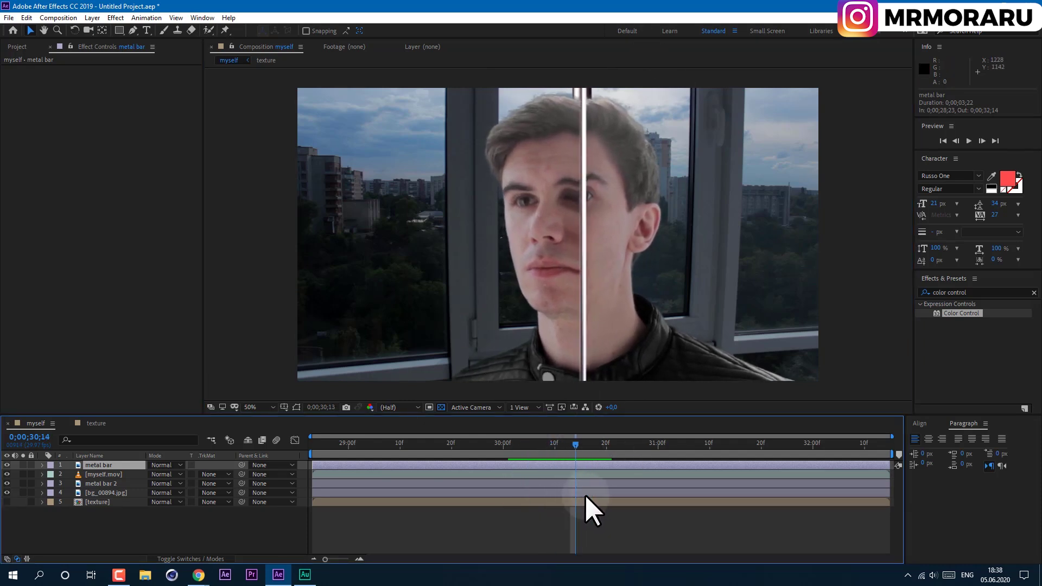
{"action": "key", "text": "Page_Down"}
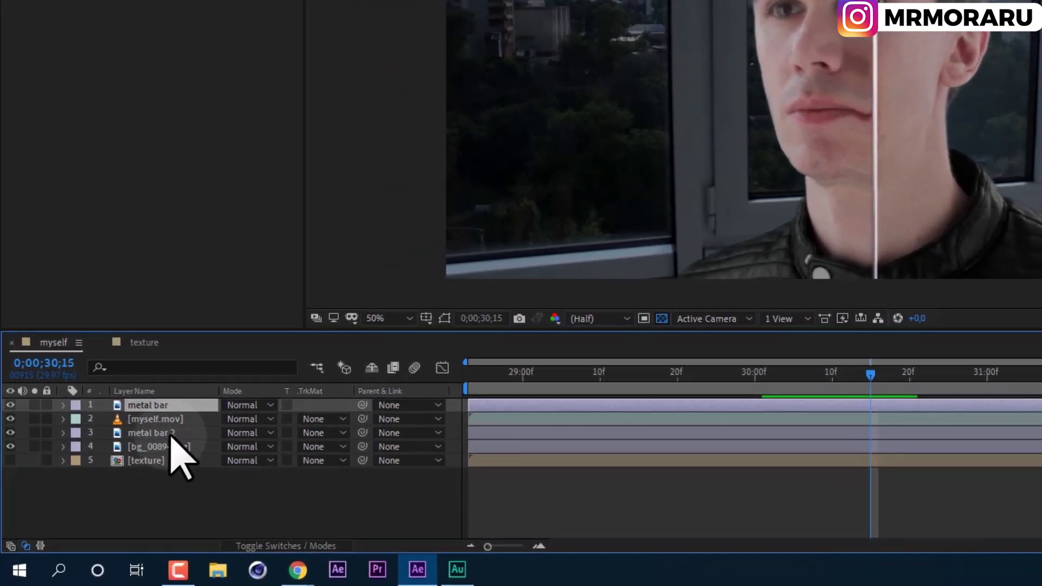
{"action": "left_click", "coordinate": [103, 483]}
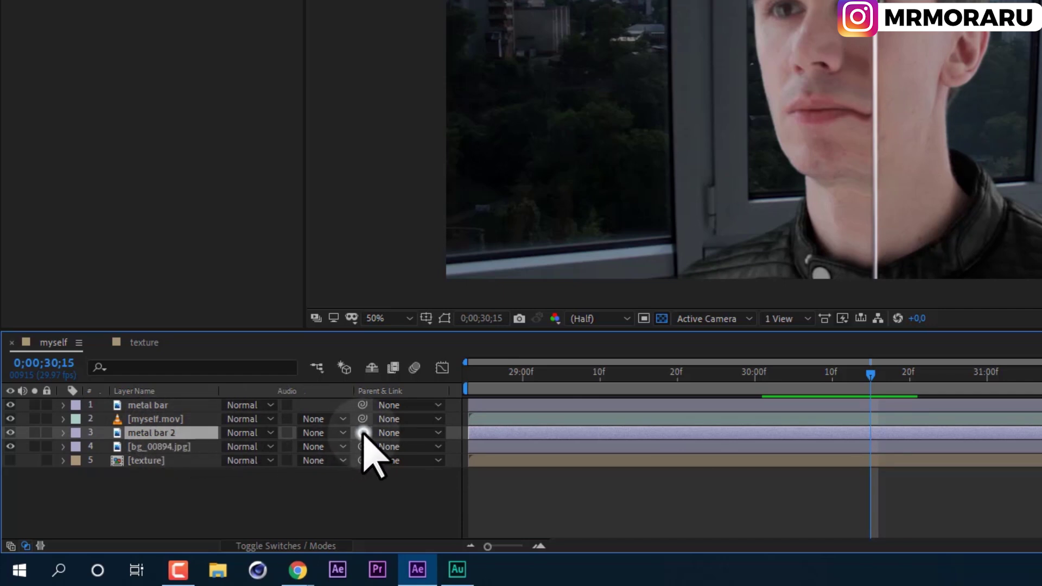
{"action": "left_click_drag", "start_coordinate": [362, 433], "coordinate": [164, 408]}
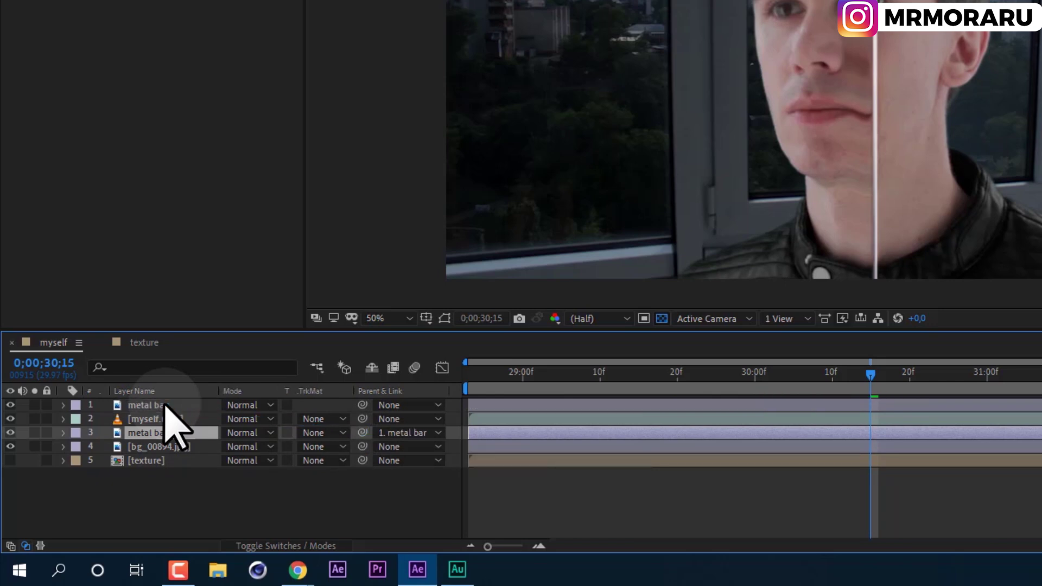
Step: Set the metal bar layer's horizontal position to 1036 and preview the bar passing through the face
{"action": "left_click", "coordinate": [157, 407]}
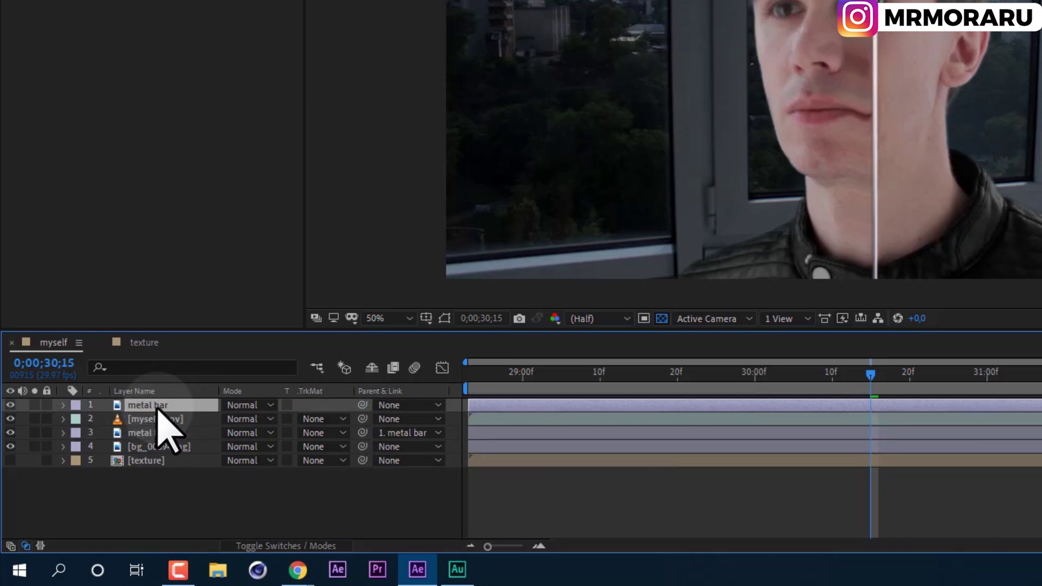
{"action": "key", "text": "p"}
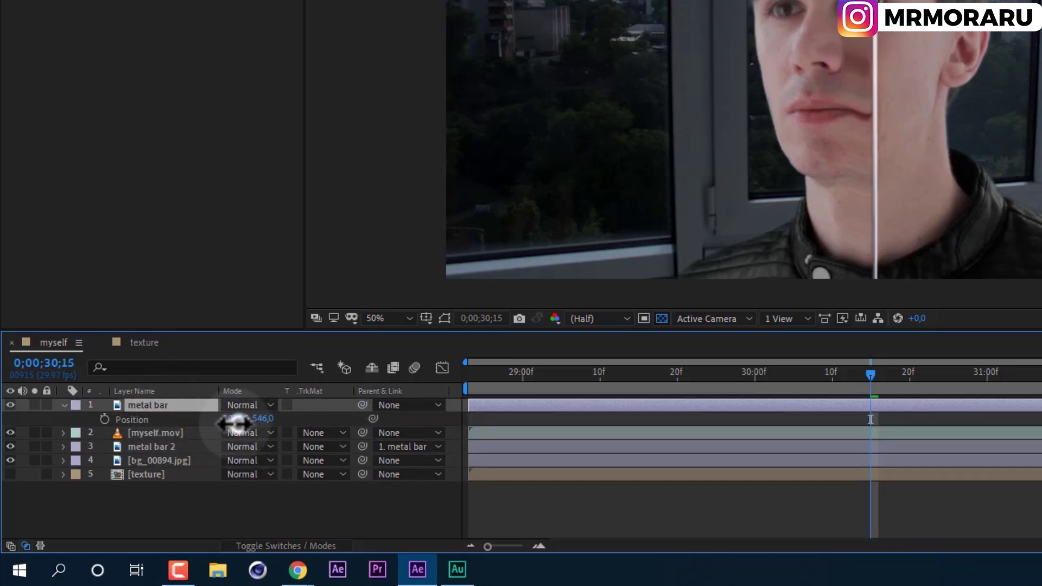
{"action": "left_click_drag", "start_coordinate": [236, 424], "coordinate": [216, 418]}
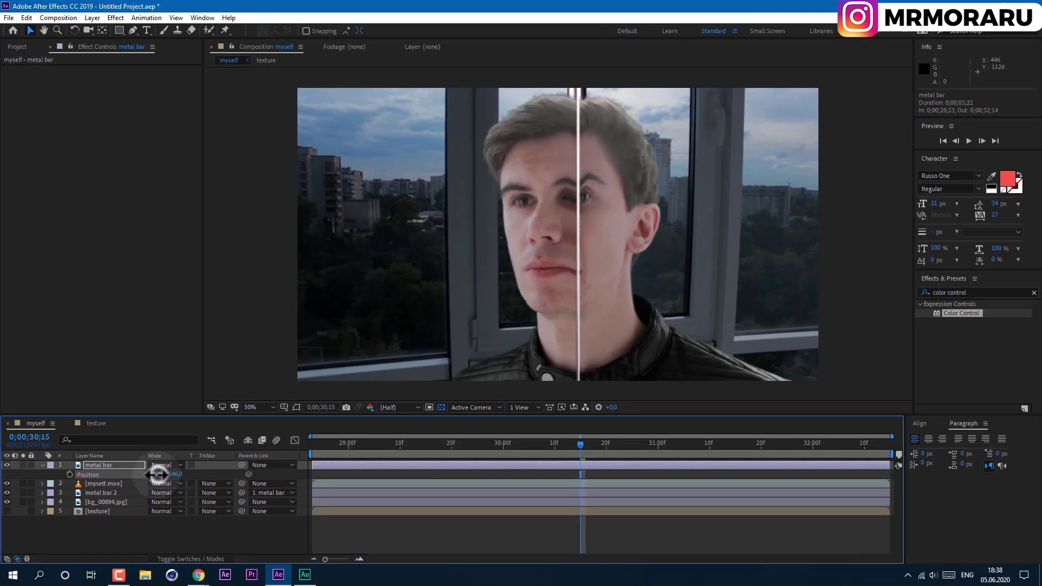
{"action": "left_click_drag", "start_coordinate": [157, 475], "coordinate": [158, 476]}
{"action": "left_click_drag", "start_coordinate": [581, 447], "coordinate": [667, 491]}
{"action": "key", "text": "u"}
{"action": "key", "text": "space"}
{"action": "left_click_drag", "start_coordinate": [668, 491], "coordinate": [667, 490]}
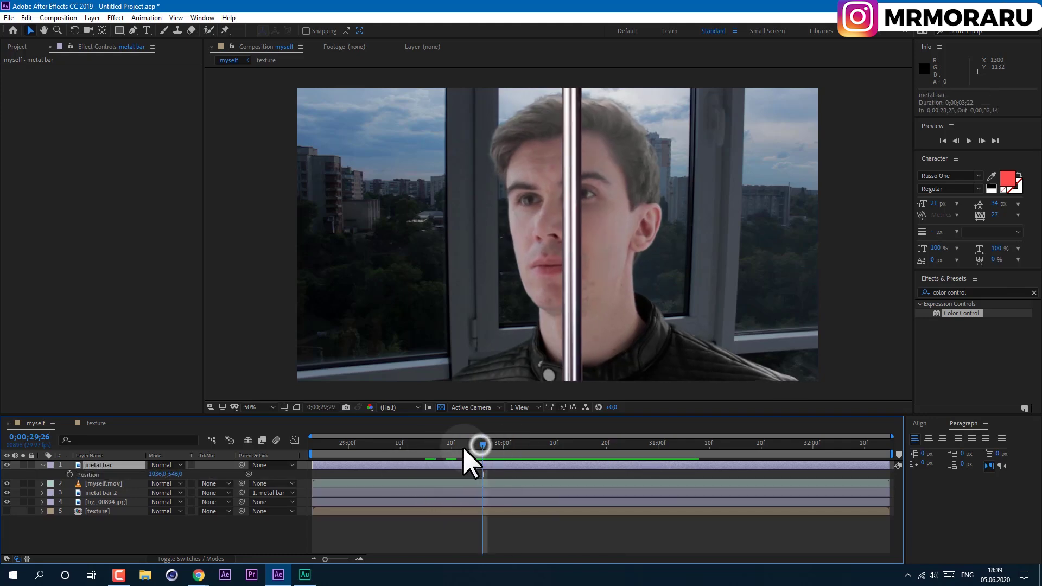
Step: Find the Drop Shadow effect and apply it to the metal bar layer with the time at 0;00;29;23
{"action": "left_click_drag", "start_coordinate": [463, 447], "coordinate": [467, 445]}
{"action": "left_click_drag", "start_coordinate": [1010, 293], "coordinate": [884, 296]}
{"action": "type", "text": "drop"}
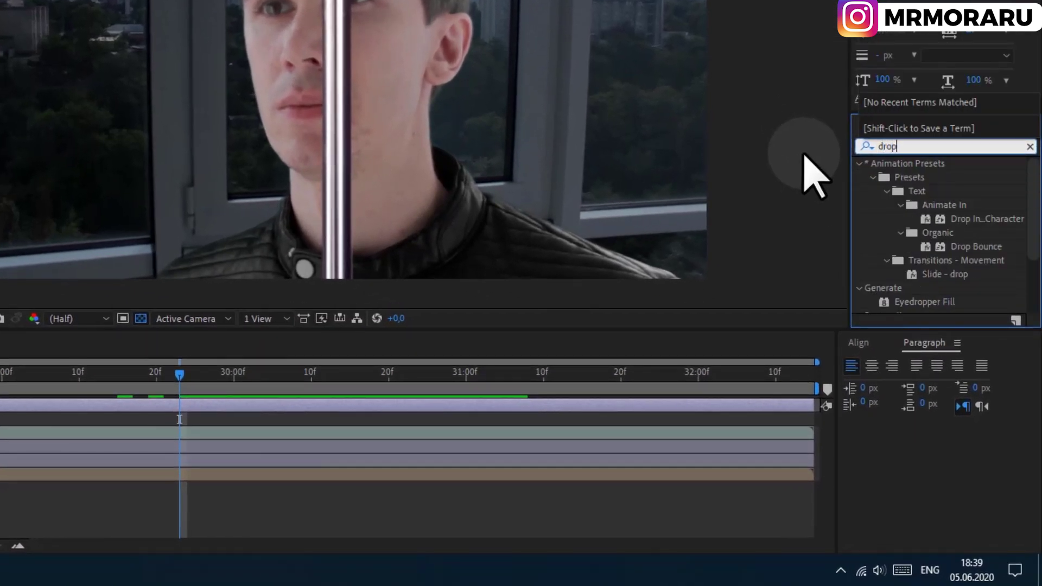
{"action": "type", "text": " shadow"}
{"action": "left_click_drag", "start_coordinate": [932, 177], "coordinate": [123, 452]}
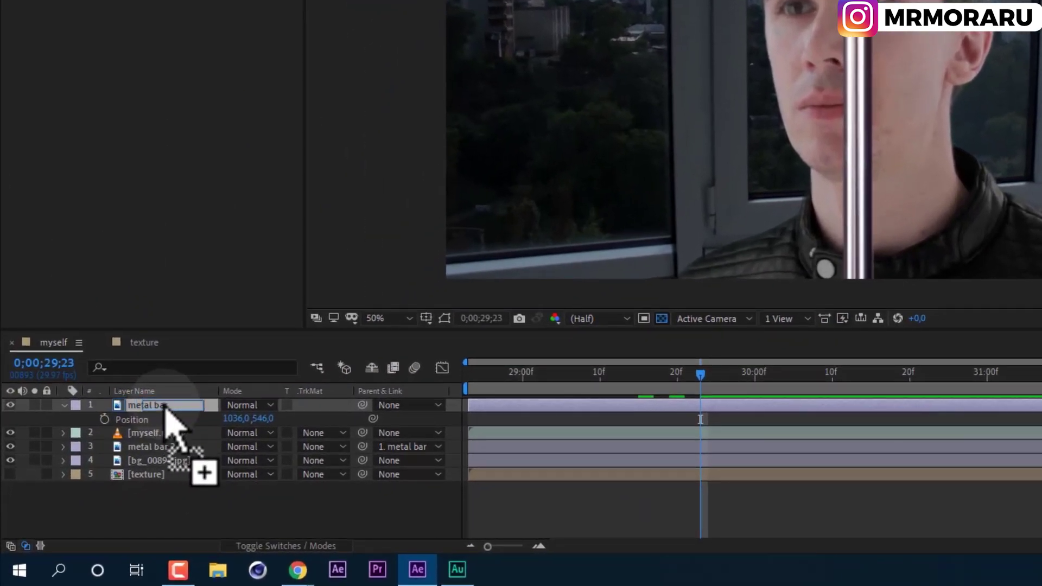
{"action": "left_click_drag", "start_coordinate": [166, 411], "coordinate": [168, 408]}
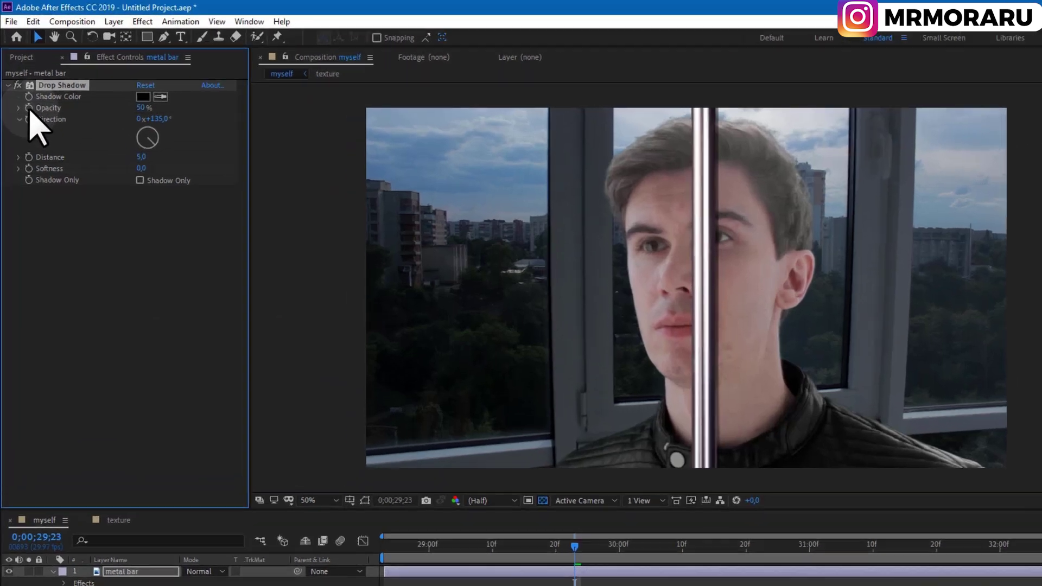
Step: Keyframe the metal bar's Drop Shadow at 0;00;29;23 with opacity 35%, distance 18 and softness 48
{"action": "left_click", "coordinate": [23, 88]}
{"action": "left_click", "coordinate": [23, 128]}
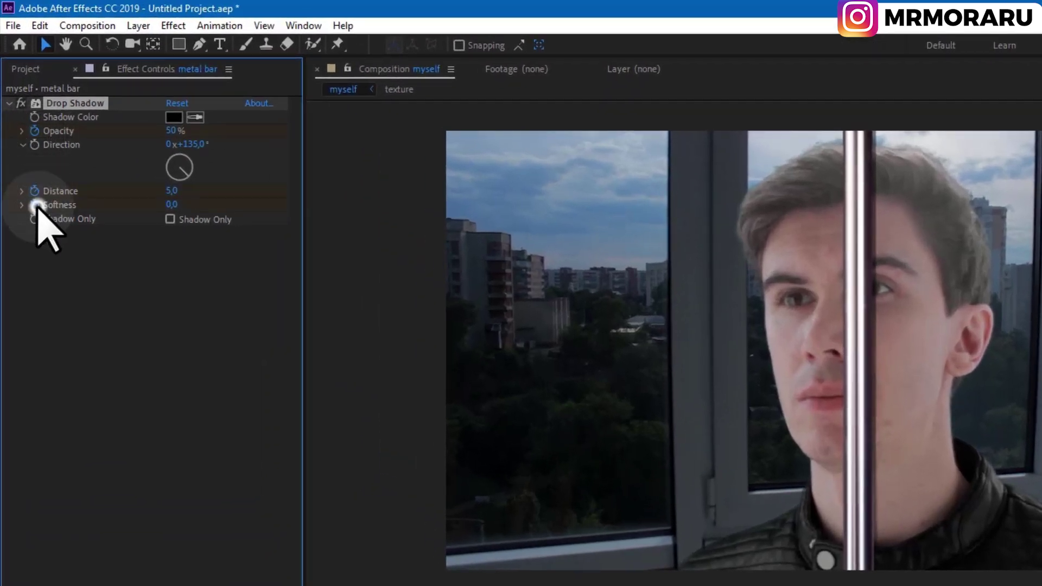
{"action": "left_click", "coordinate": [35, 205]}
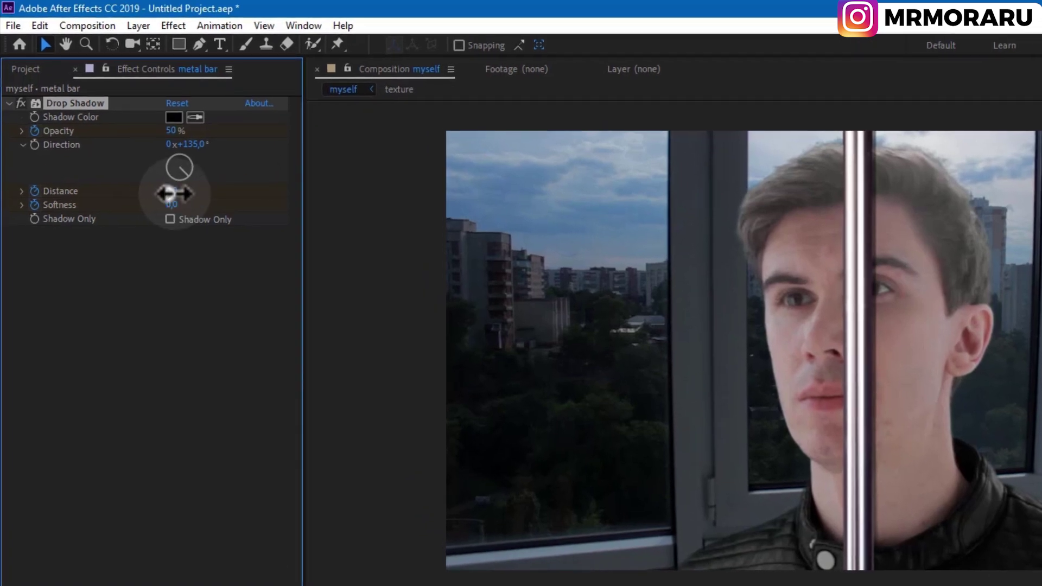
{"action": "left_click_drag", "start_coordinate": [112, 129], "coordinate": [119, 129]}
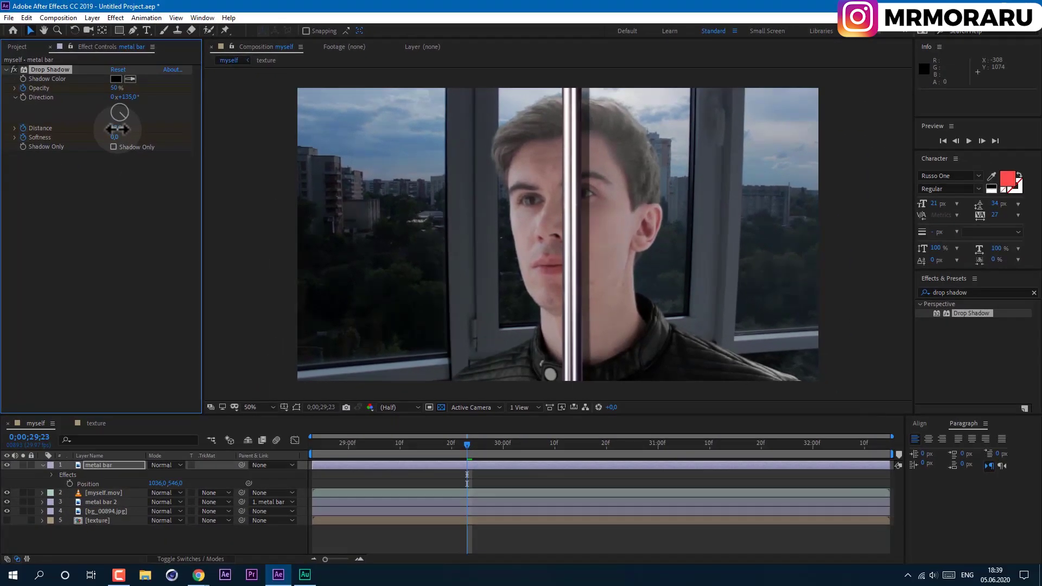
{"action": "left_click_drag", "start_coordinate": [115, 137], "coordinate": [140, 135]}
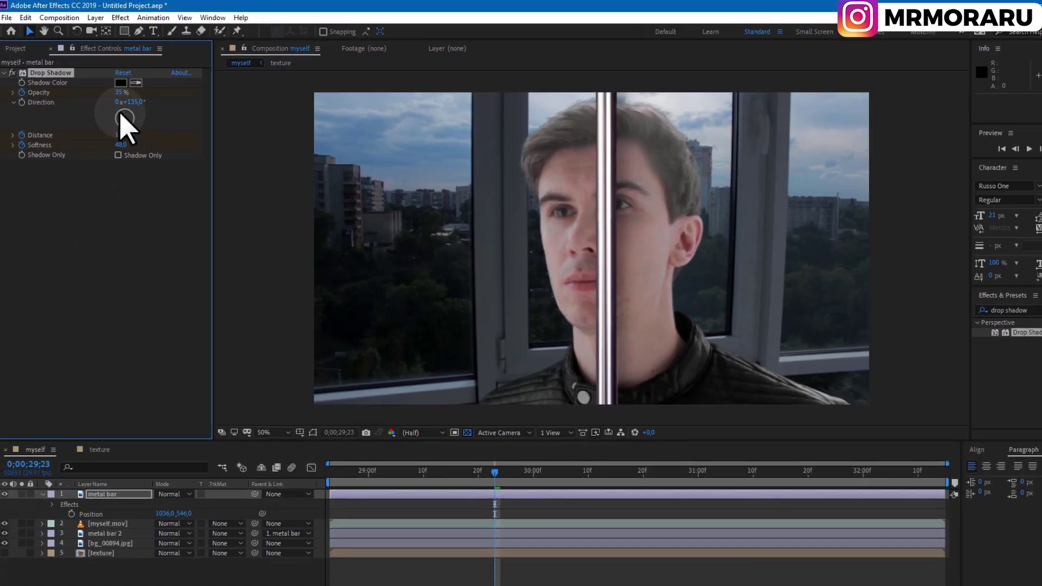
Step: At 0;00;30;09, keyframe the metal bar's Drop Shadow with opacity 59%, distance 8 and softness 26
{"action": "left_click_drag", "start_coordinate": [466, 444], "coordinate": [547, 465]}
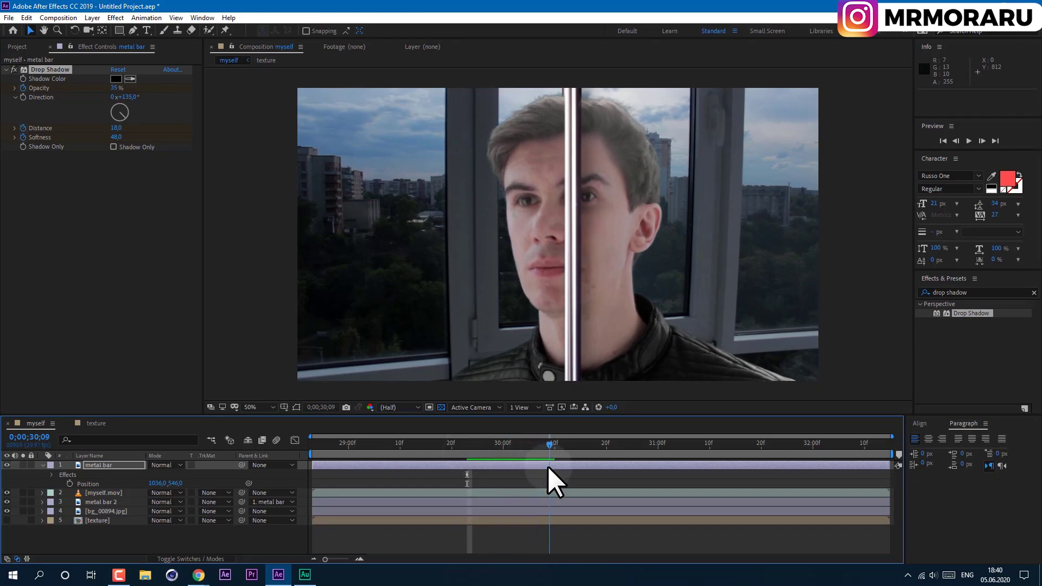
{"action": "left_click_drag", "start_coordinate": [115, 88], "coordinate": [165, 107]}
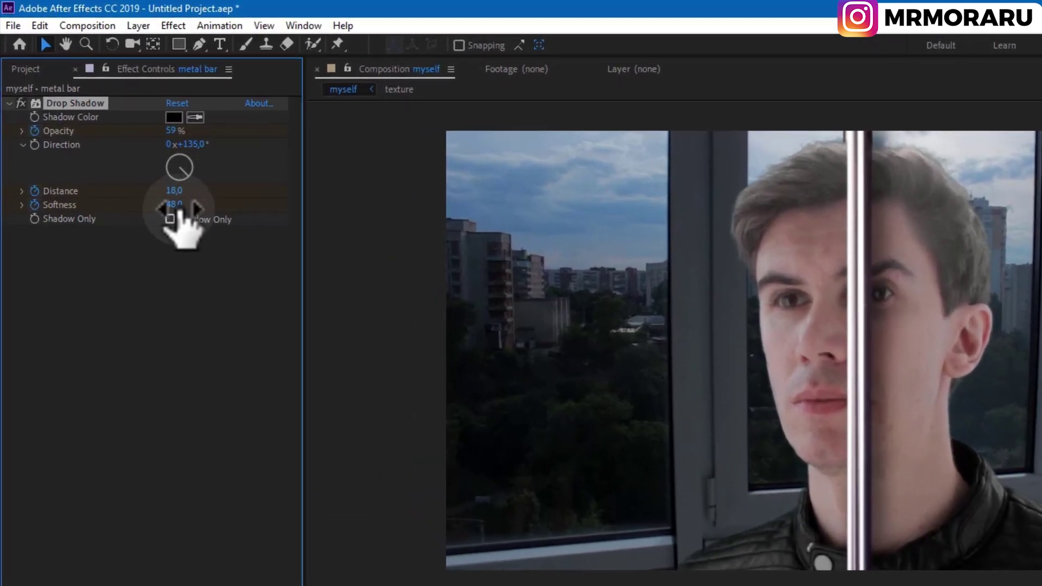
{"action": "mouse_move", "coordinate": [176, 207]}
{"action": "left_mouse_down"}
{"action": "mouse_move", "coordinate": [145, 210]}
{"action": "mouse_move", "coordinate": [163, 218]}
{"action": "mouse_move", "coordinate": [163, 194]}
{"action": "mouse_move", "coordinate": [169, 202]}
{"action": "left_mouse_up"}
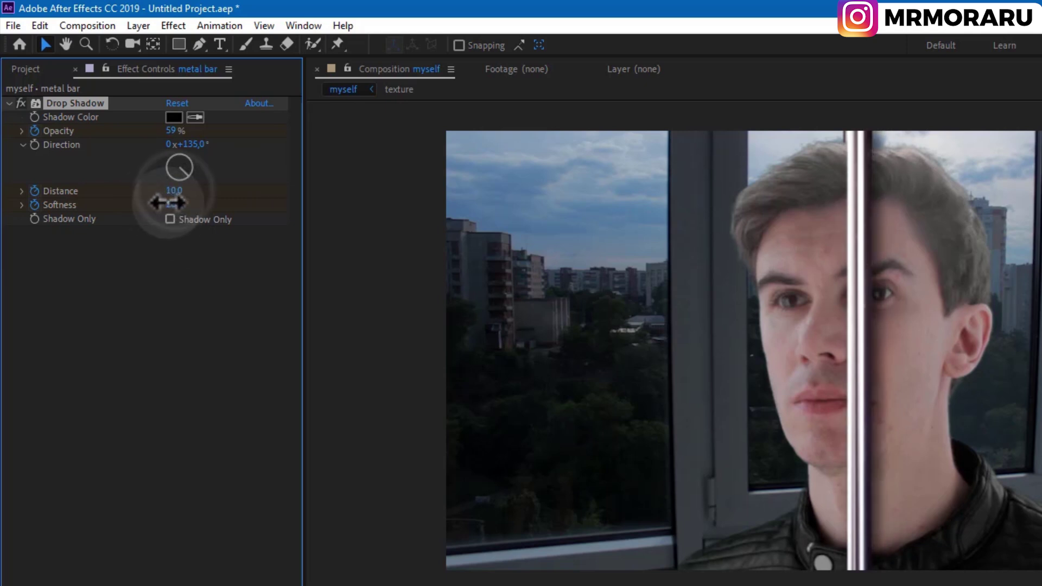
{"action": "key", "text": "space"}
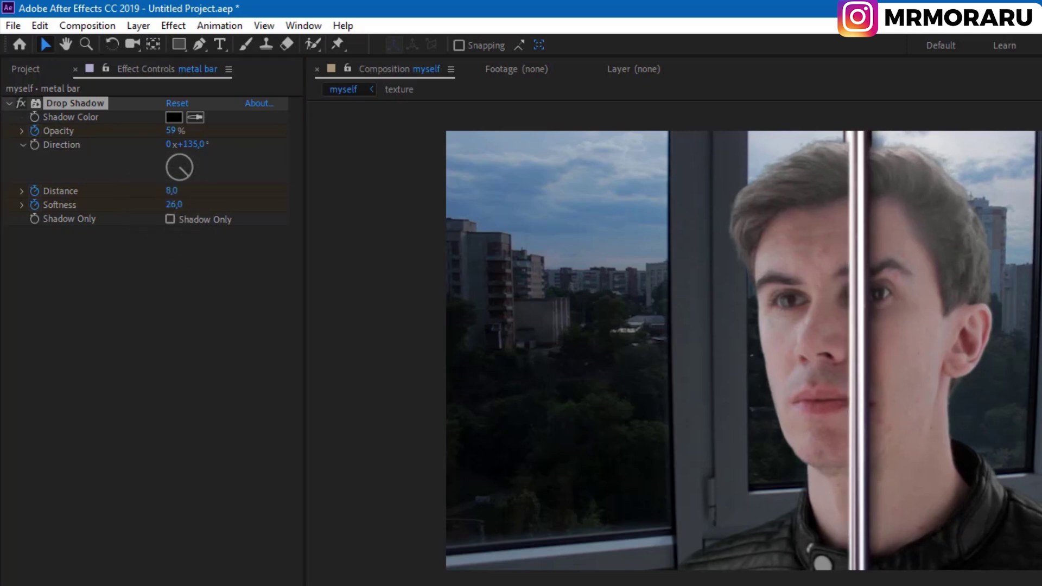
Step: Reveal the metal bar's keyframes, move the ending Drop Shadow keyframes to about 0;00;30;16, and ease the shadow animation
{"action": "left_click_drag", "start_coordinate": [575, 471], "coordinate": [493, 463]}
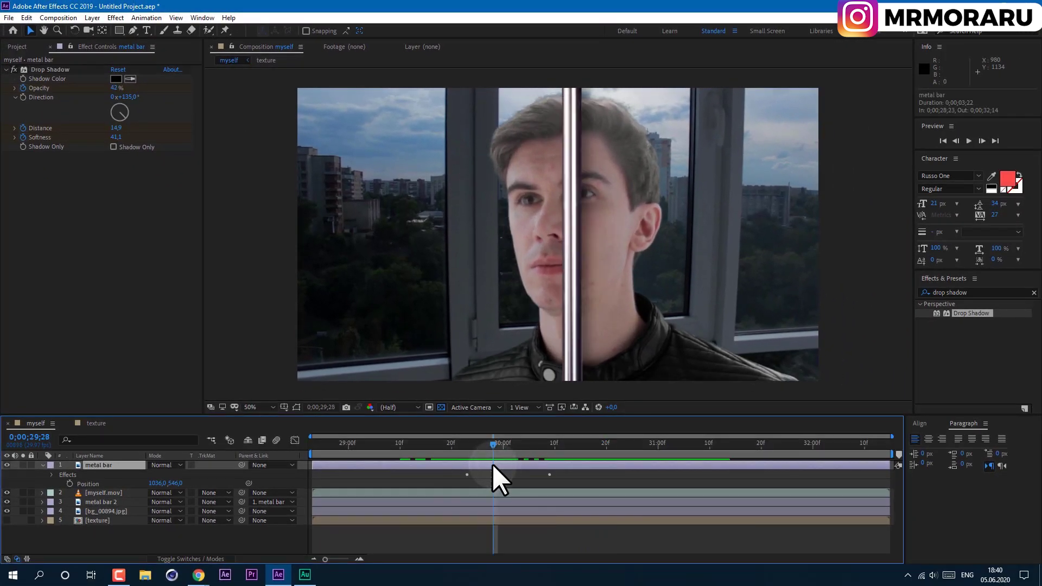
{"action": "key", "text": "u"}
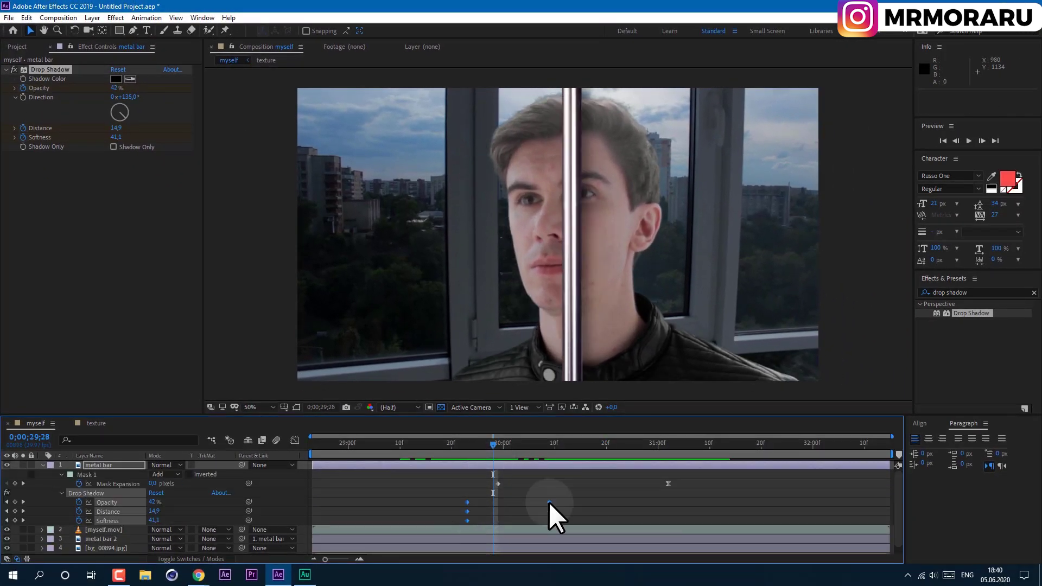
{"action": "left_click_drag", "start_coordinate": [549, 503], "coordinate": [587, 500]}
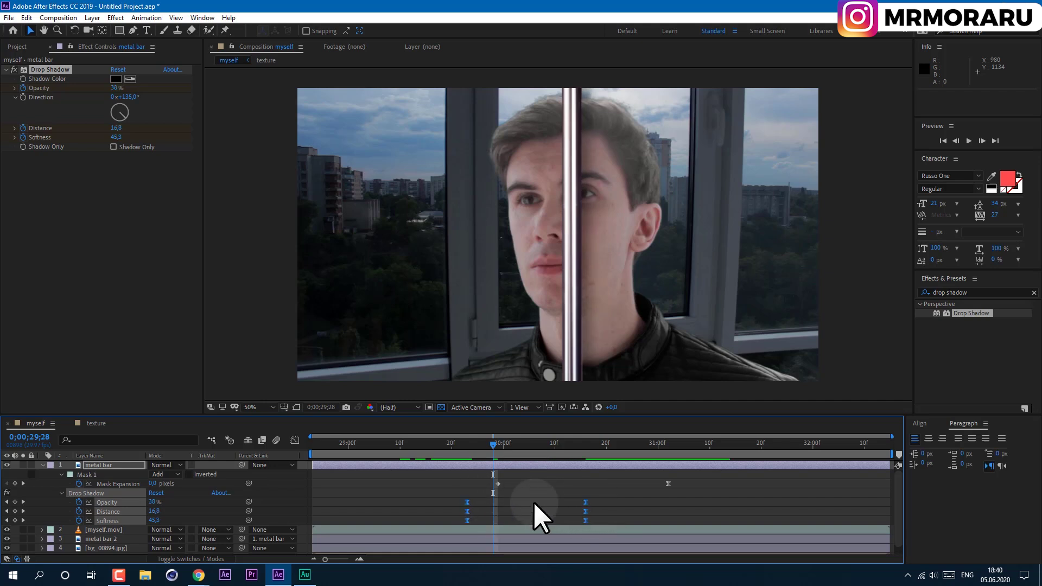